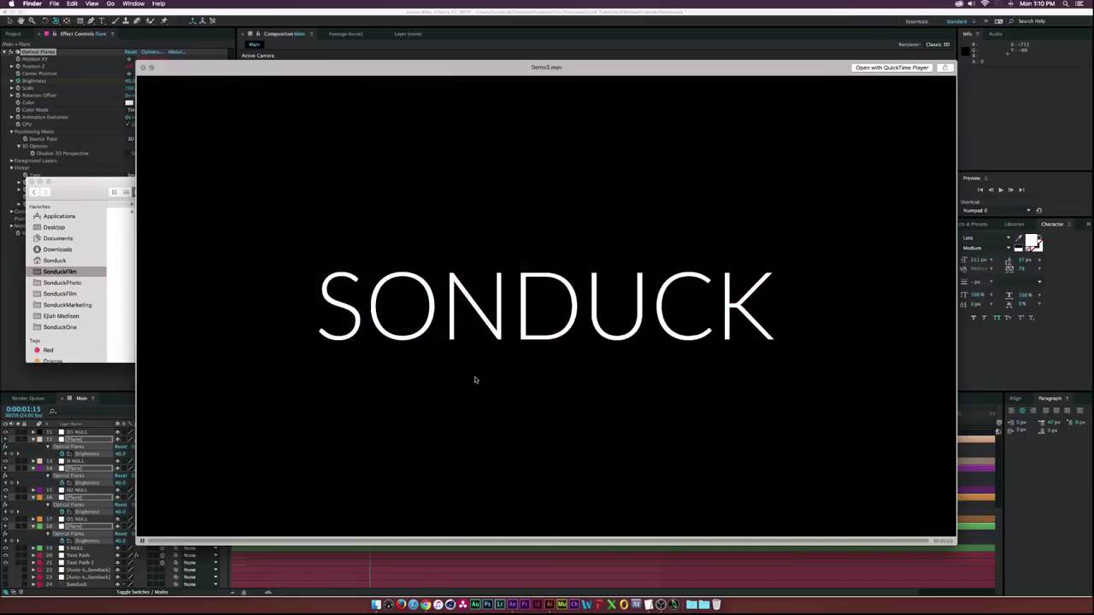
Scrub through the Demo2.mov preview to examine the finished text animation, then close it and return to After Effects
{"action": "mouse_move", "coordinate": [284, 543]}
{"action": "left_mouse_down"}
{"action": "mouse_move", "coordinate": [197, 543]}
{"action": "mouse_move", "coordinate": [431, 539]}
{"action": "mouse_move", "coordinate": [447, 439]}
{"action": "mouse_move", "coordinate": [483, 456]}
{"action": "mouse_move", "coordinate": [490, 420]}
{"action": "mouse_move", "coordinate": [517, 420]}
{"action": "mouse_move", "coordinate": [419, 416]}
{"action": "mouse_move", "coordinate": [533, 410]}
{"action": "mouse_move", "coordinate": [442, 410]}
{"action": "mouse_move", "coordinate": [468, 412]}
{"action": "left_mouse_up"}
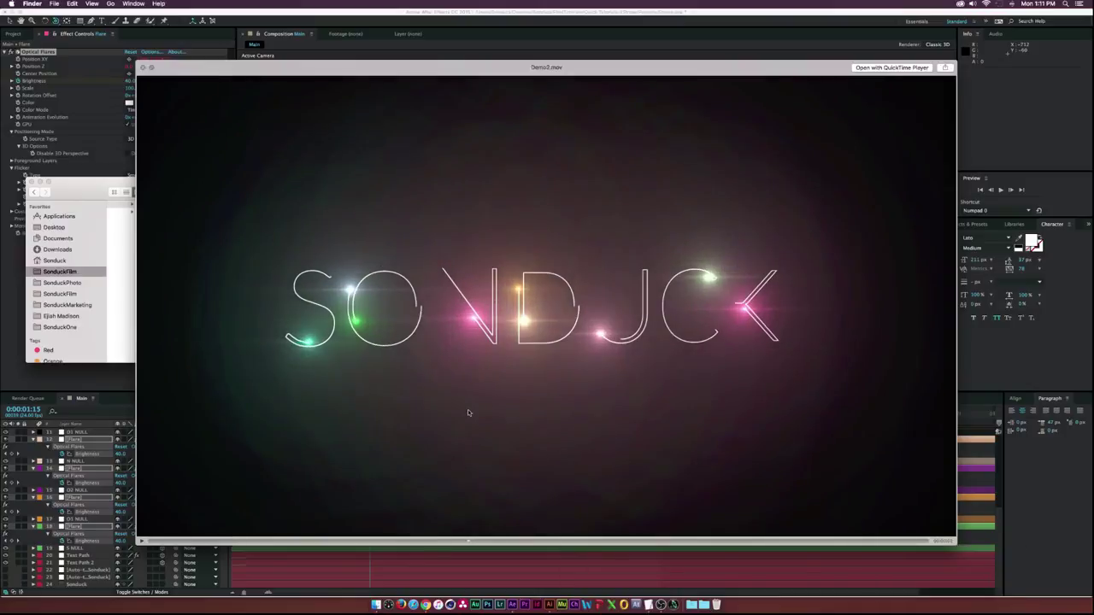
{"action": "key", "text": "space"}
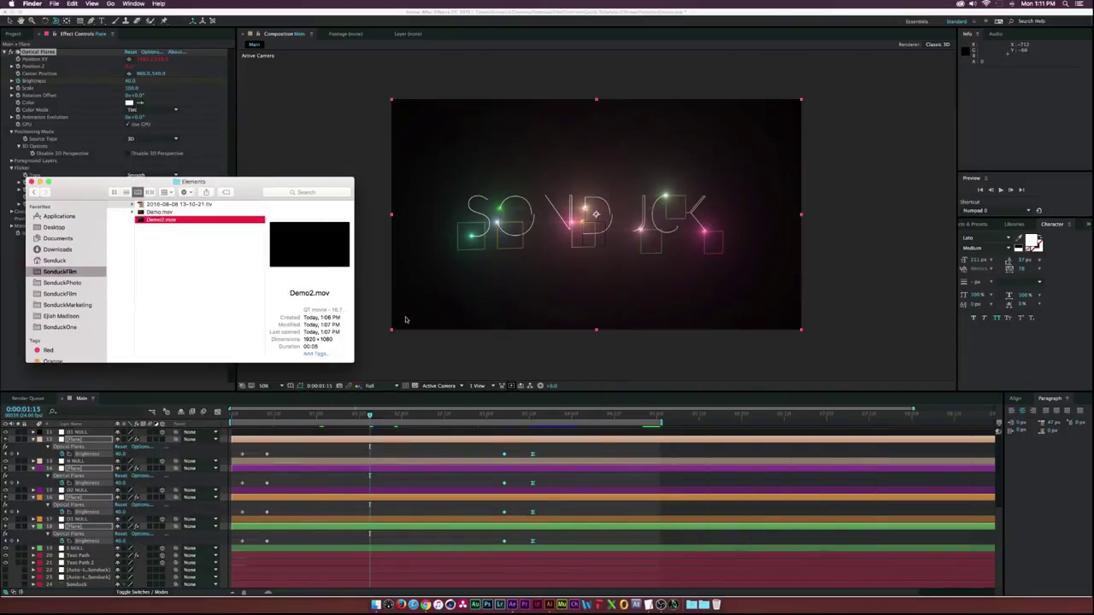
{"action": "left_click", "coordinate": [390, 353]}
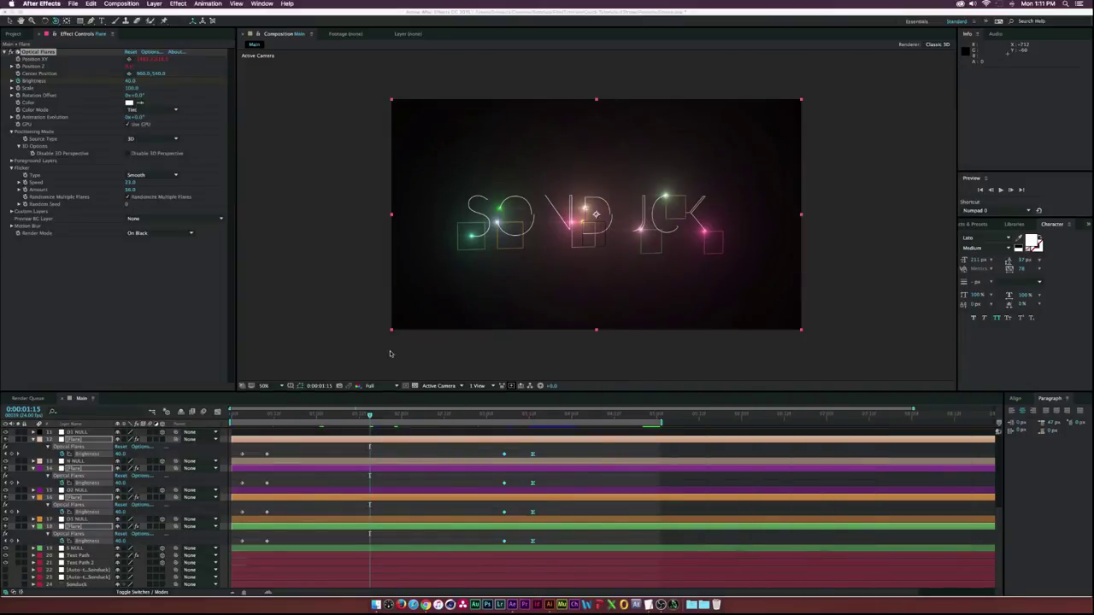
Create a new HDTV 1080 24 composition named TUT
{"action": "left_click", "coordinate": [23, 36]}
{"action": "left_click", "coordinate": [26, 388]}
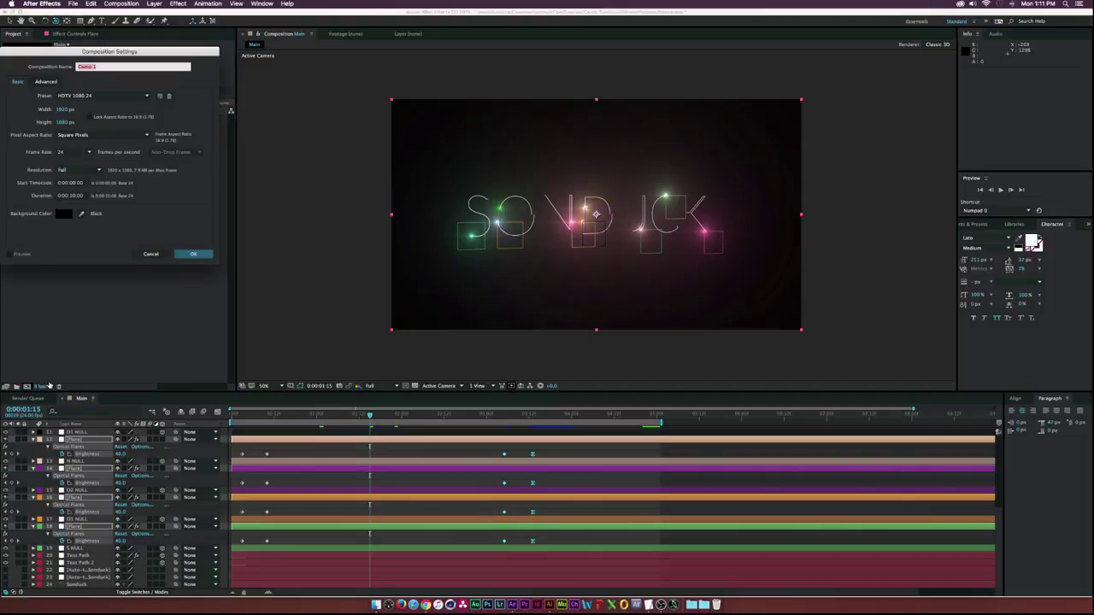
{"action": "type", "text": "TTU"}
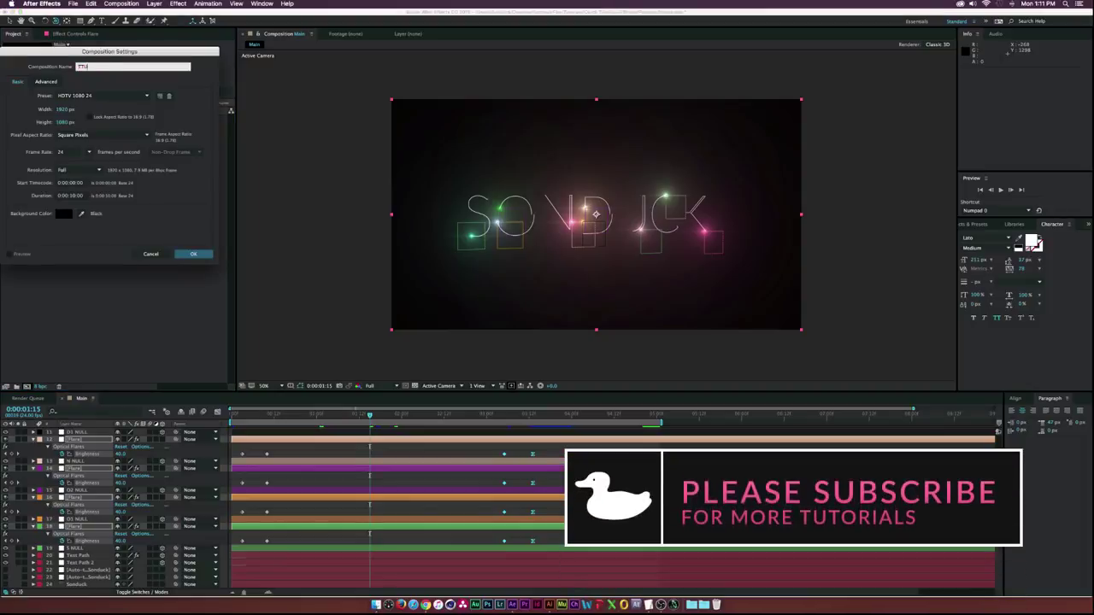
{"action": "key", "text": "Return"}
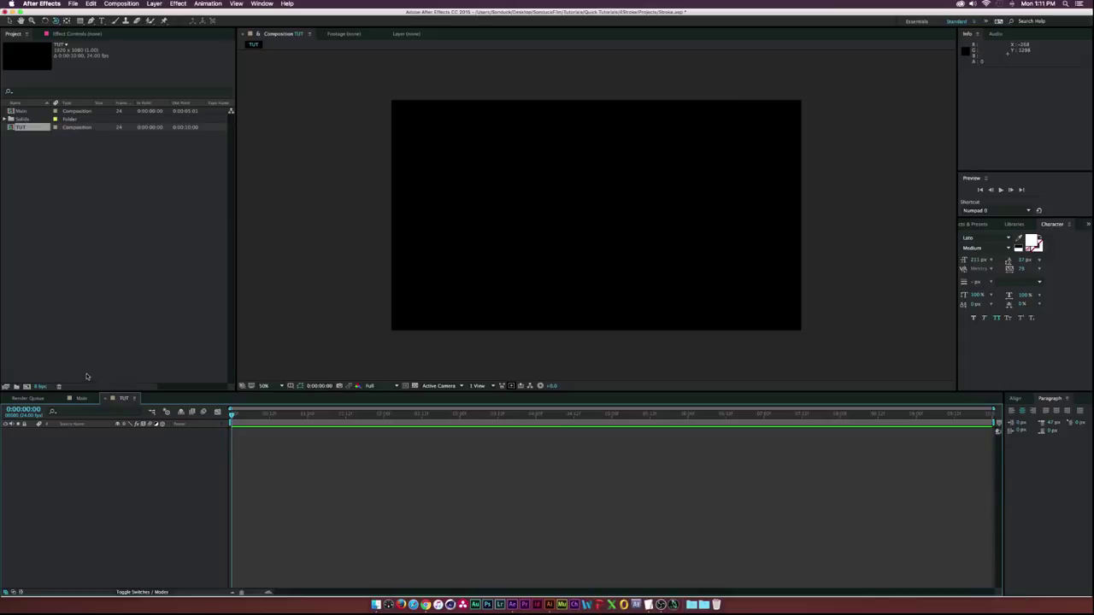
Add a text layer reading Sonduck near the middle of the TUT composition
{"action": "left_click", "coordinate": [101, 22]}
{"action": "left_click", "coordinate": [585, 226]}
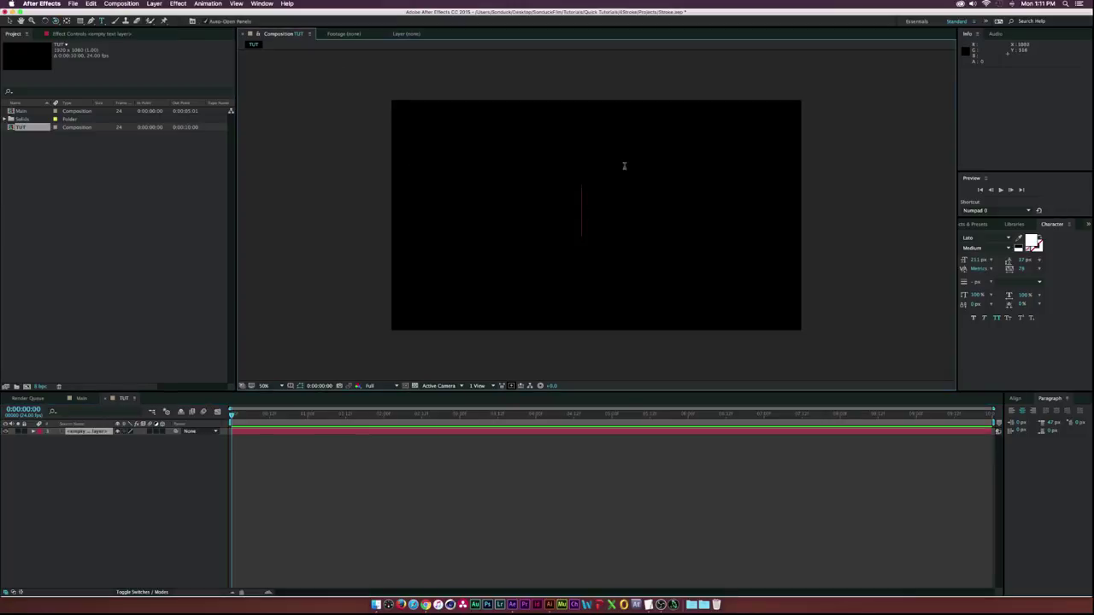
{"action": "type", "text": "Sonduck"}
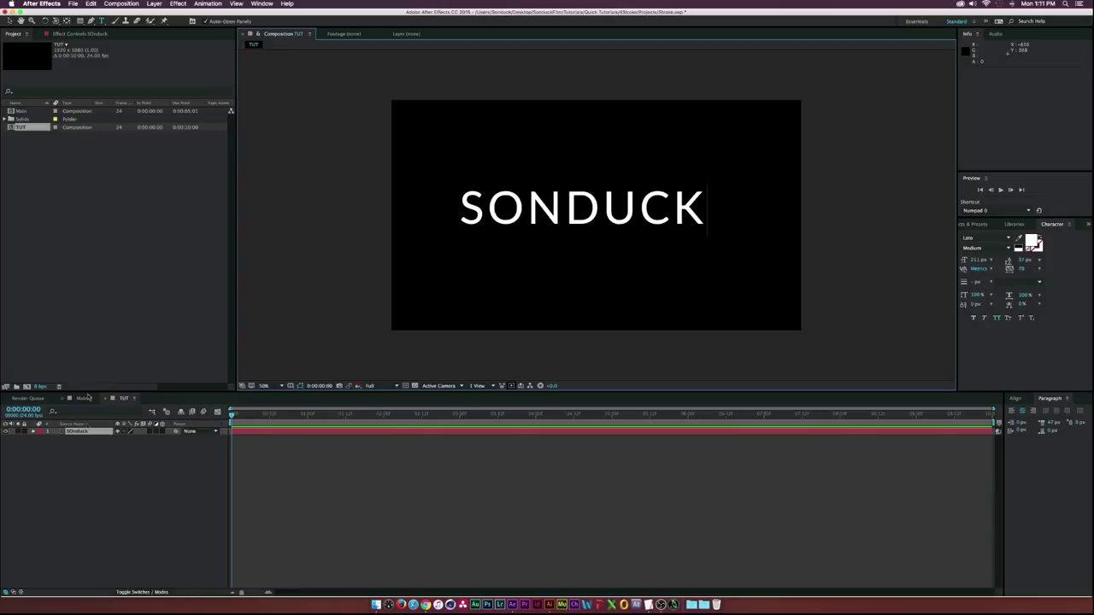
Auto-trace the Sonduck text layer on the current frame using the Alpha channel
{"action": "left_click", "coordinate": [77, 431]}
{"action": "left_click", "coordinate": [154, 3]}
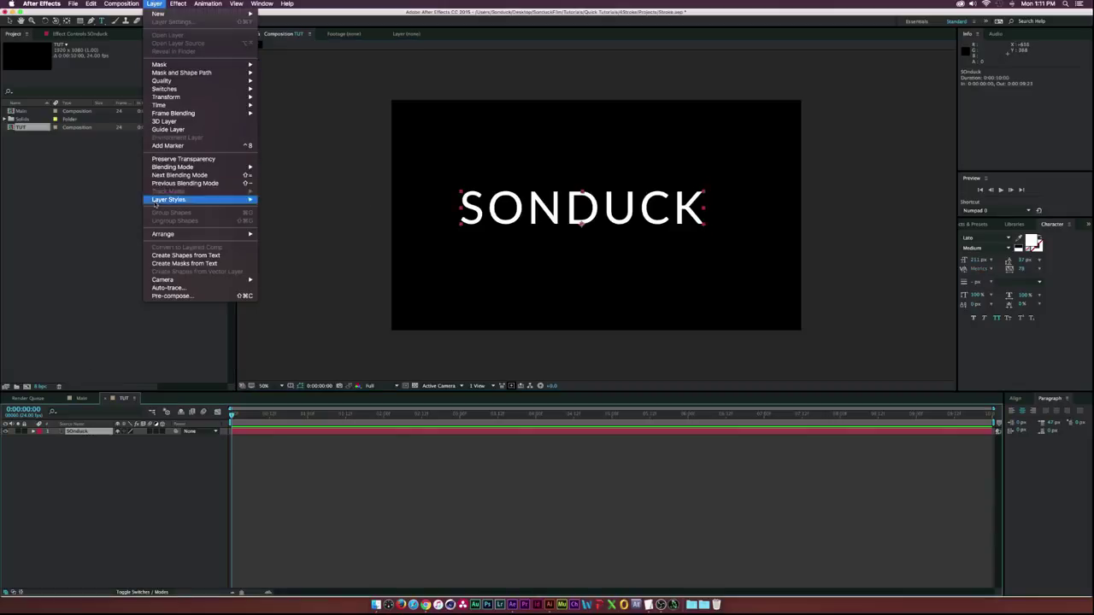
{"action": "left_click", "coordinate": [162, 287]}
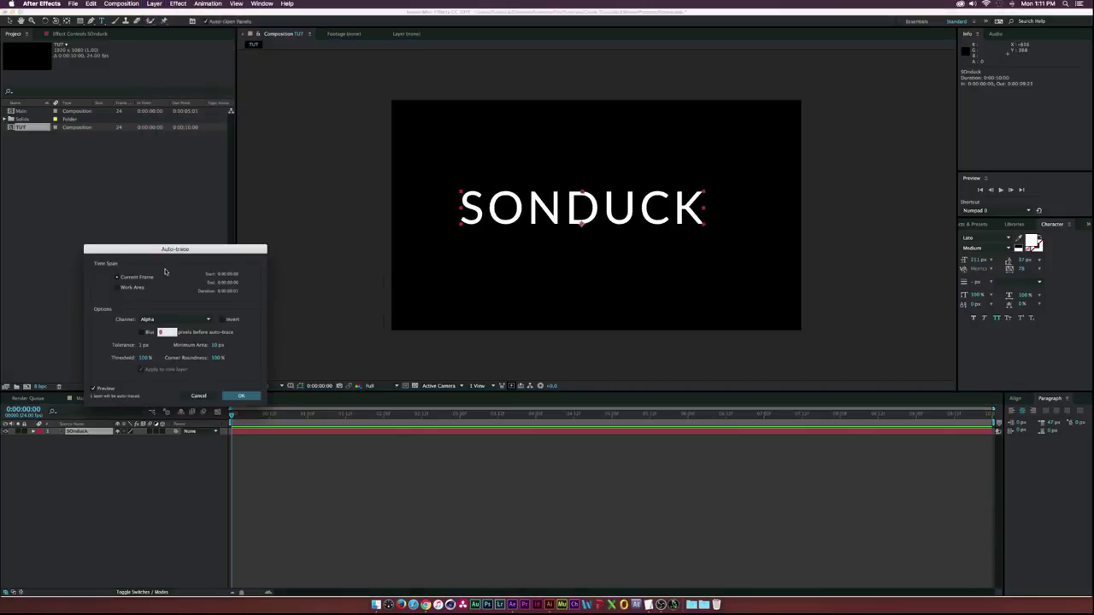
{"action": "left_click_drag", "start_coordinate": [167, 249], "coordinate": [233, 192]}
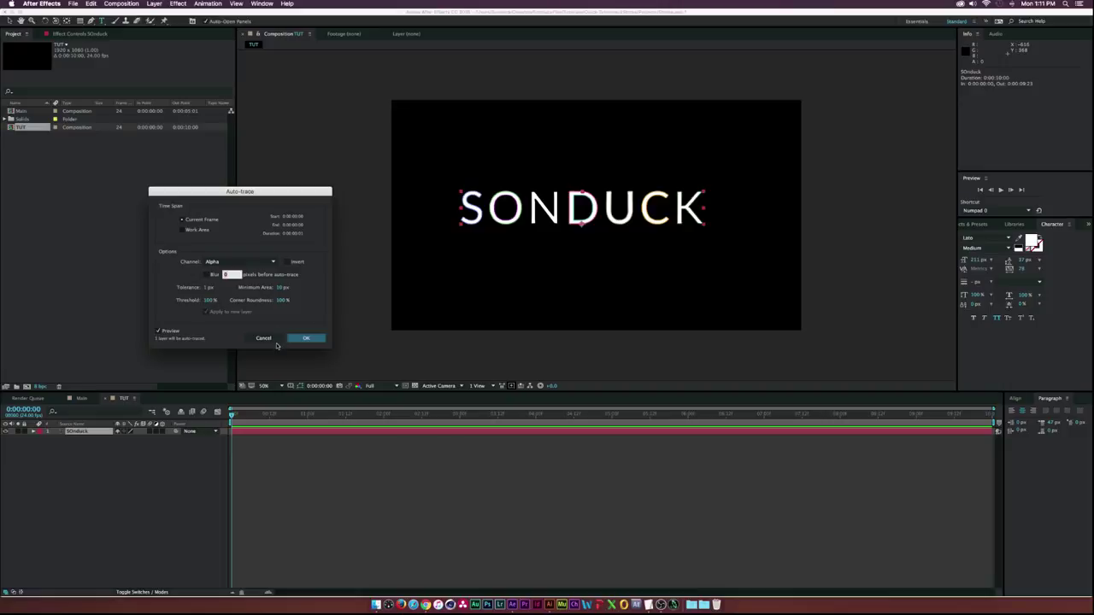
{"action": "left_click", "coordinate": [306, 339]}
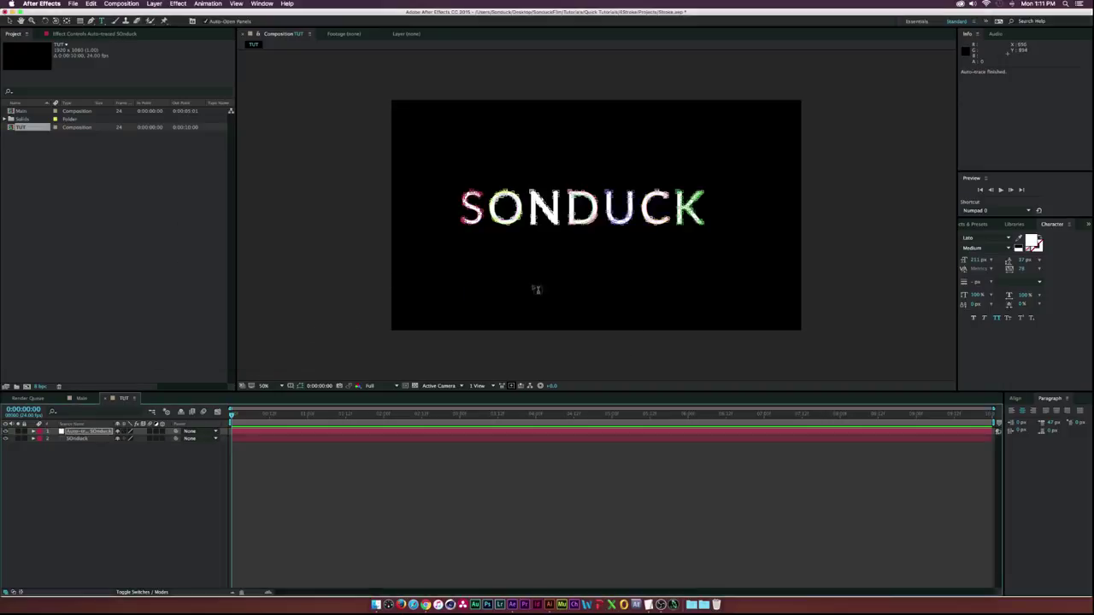
Examine the auto-traced letter outlines up close for the smoothness of their edges
{"action": "key", "text": "period"}
{"action": "key", "text": "period"}
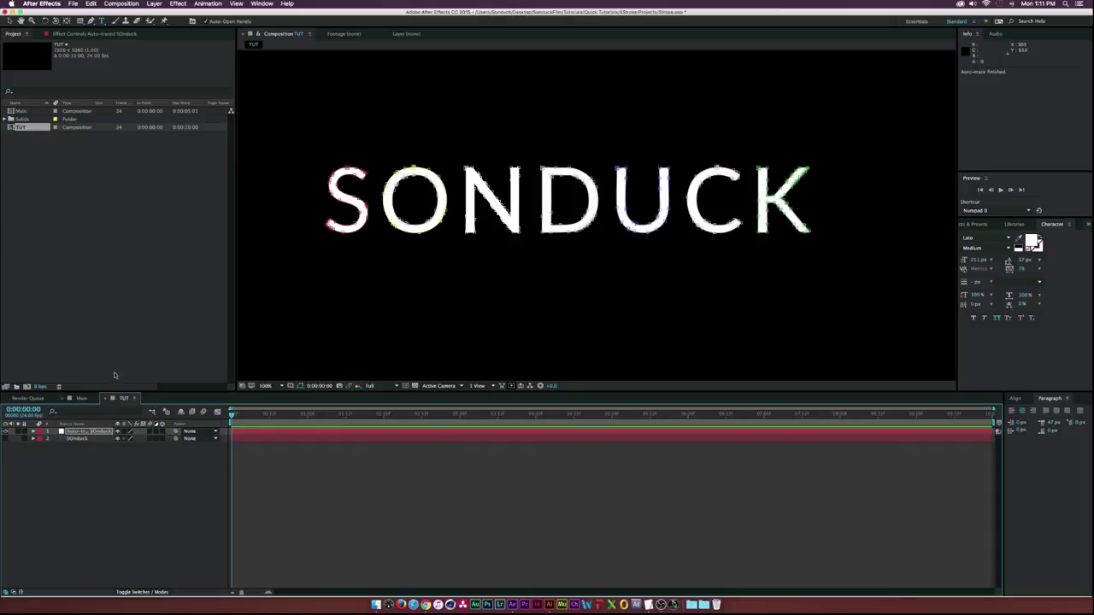
{"action": "key", "text": "period"}
{"action": "key", "text": "v"}
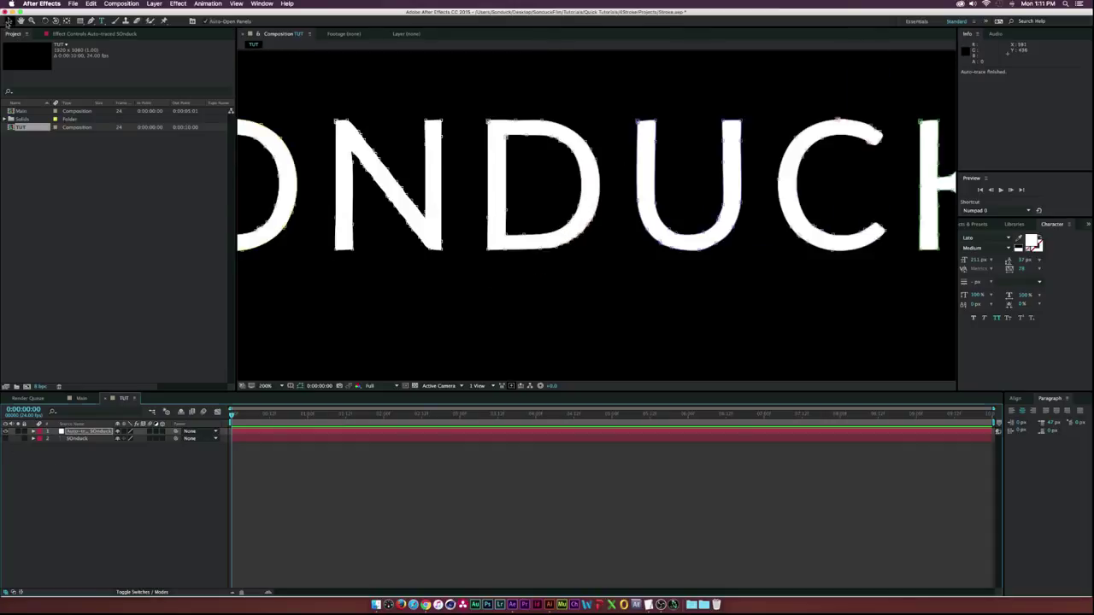
{"action": "left_click", "coordinate": [531, 287]}
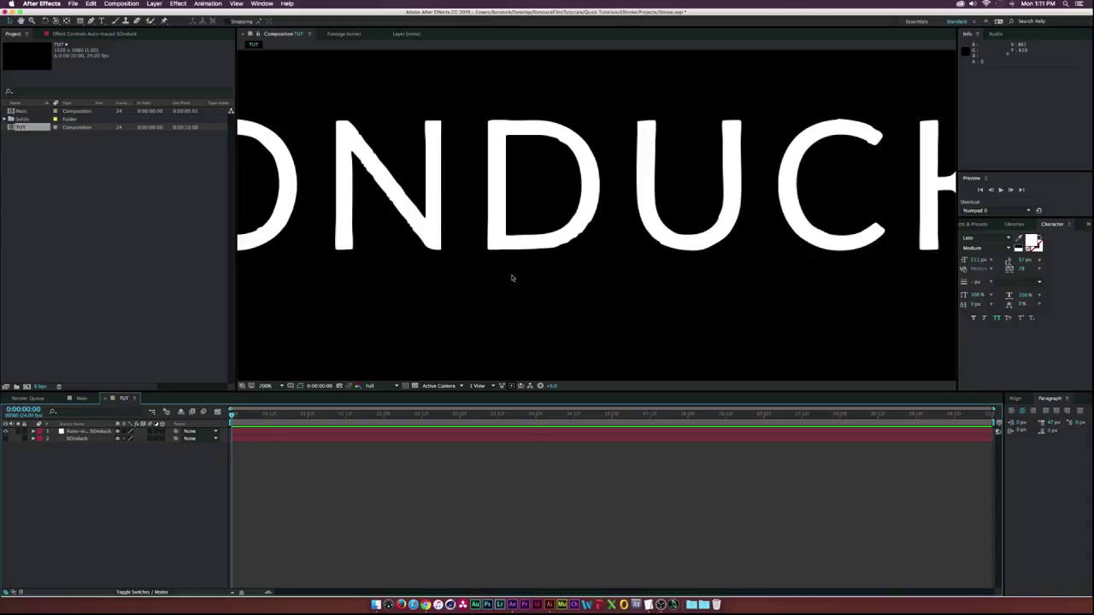
{"action": "key", "text": "comma"}
{"action": "key", "text": "comma"}
{"action": "key", "text": "comma"}
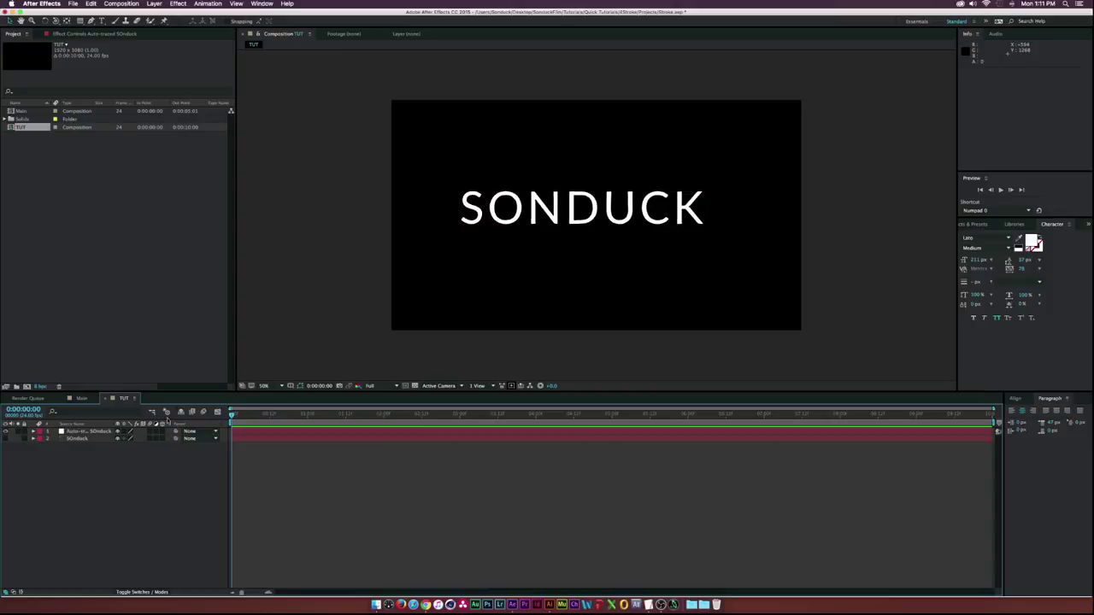
Delete the auto-traced layer and the Sonduck text layer from the composition
{"action": "left_click", "coordinate": [87, 432]}
{"action": "key", "text": "Delete"}
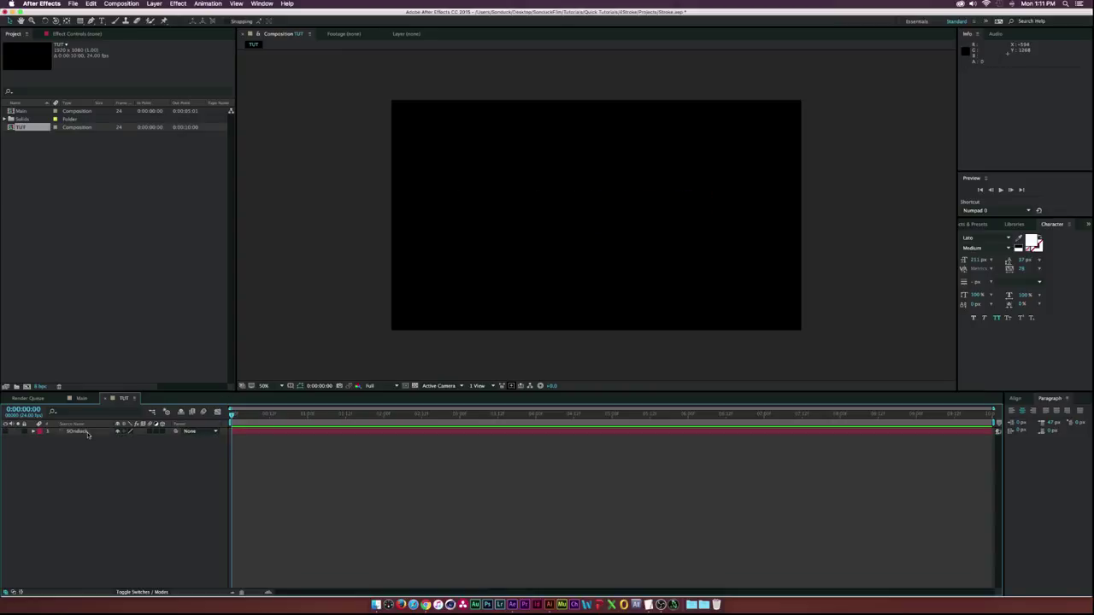
{"action": "left_click", "coordinate": [87, 432]}
{"action": "key", "text": "Delete"}
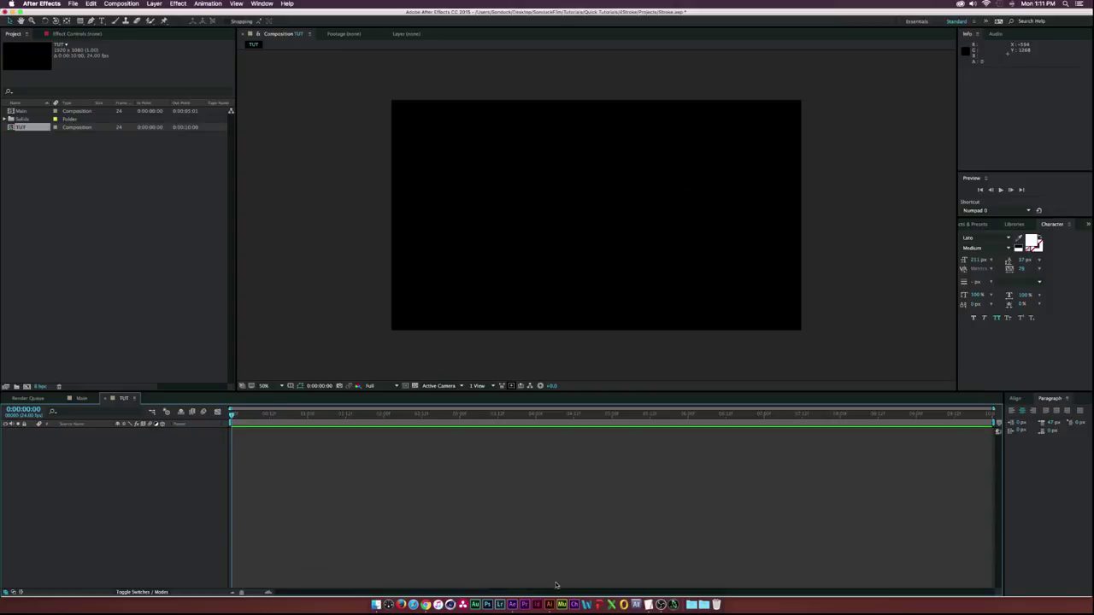
Switch to Illustrator and add the text SONDUCK in Lato Light near the middle of the artboard
{"action": "left_click", "coordinate": [549, 604]}
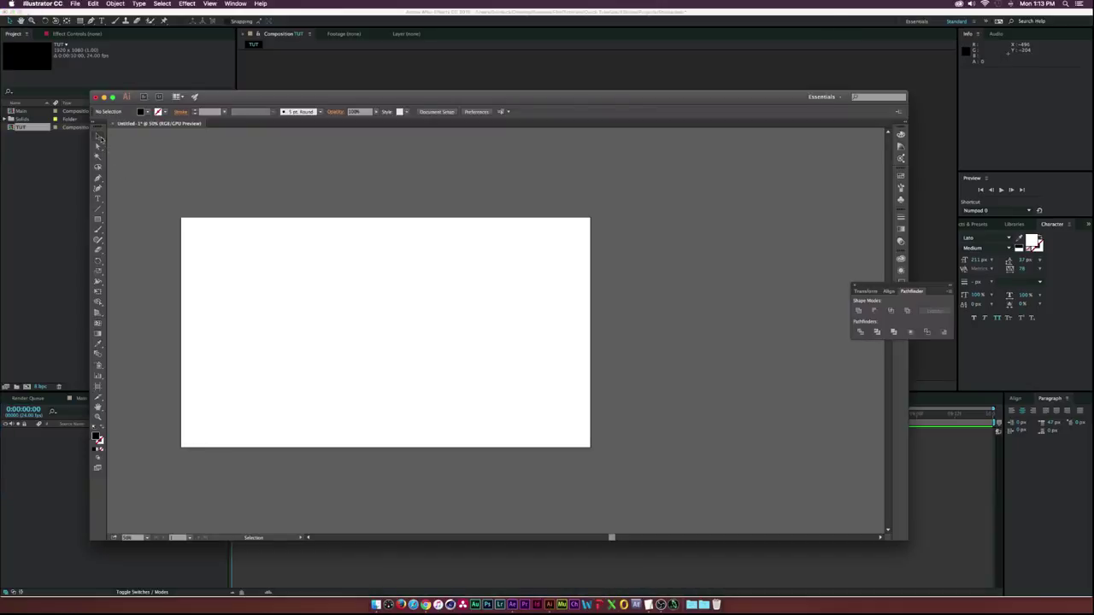
{"action": "left_click", "coordinate": [98, 198]}
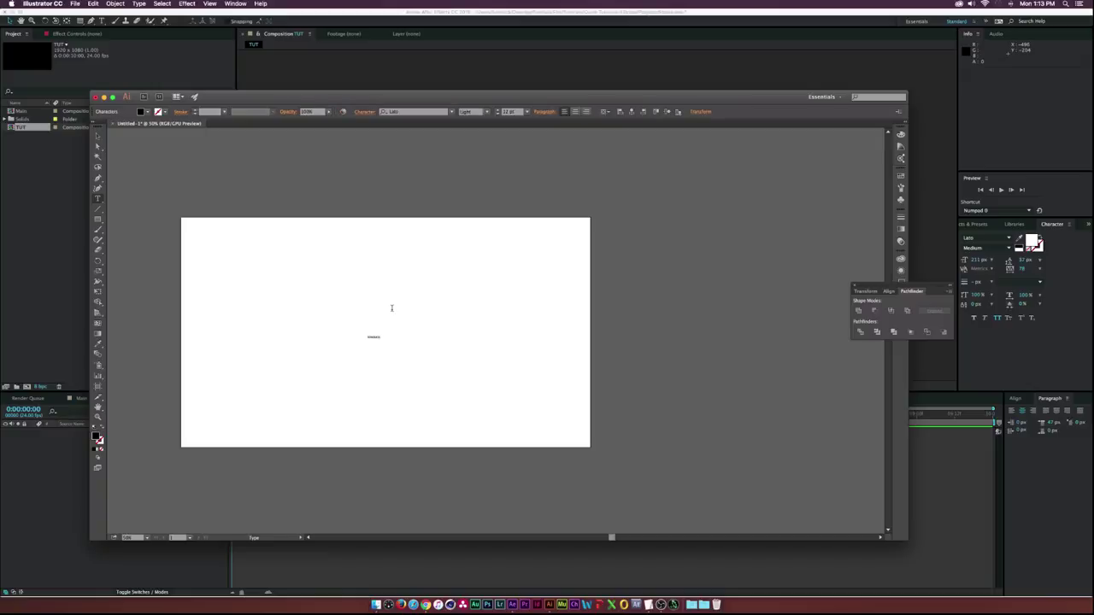
{"action": "key", "text": "super+a"}
Enlarge the SONDUCK text to about 197 pt and move it to the centre of the artboard
{"action": "left_click", "coordinate": [97, 137]}
{"action": "left_click_drag", "start_coordinate": [382, 331], "coordinate": [475, 268]}
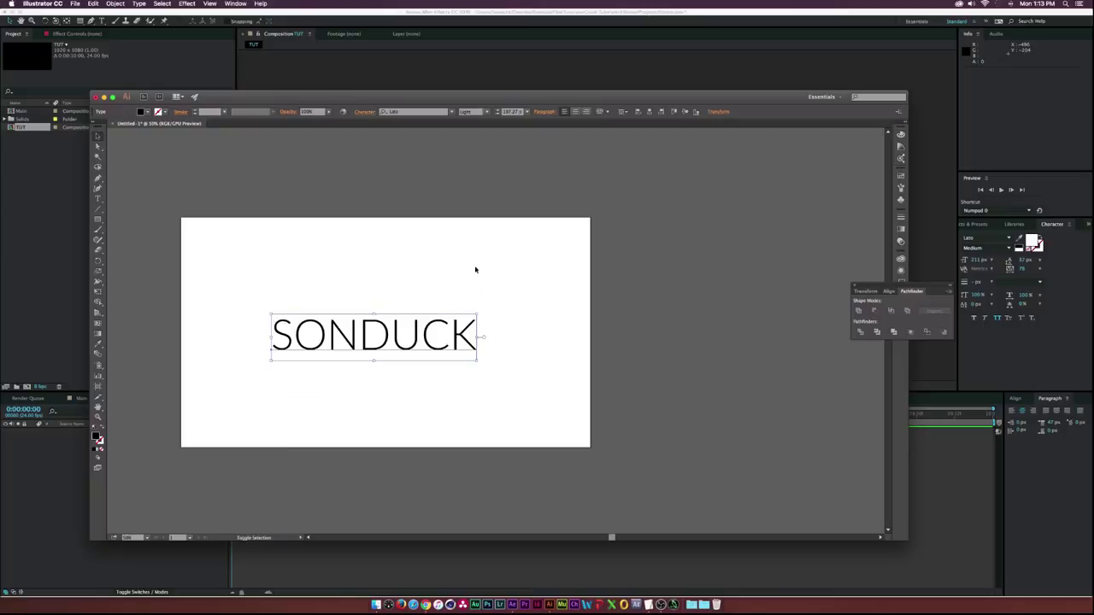
{"action": "left_click_drag", "start_coordinate": [433, 332], "coordinate": [395, 322]}
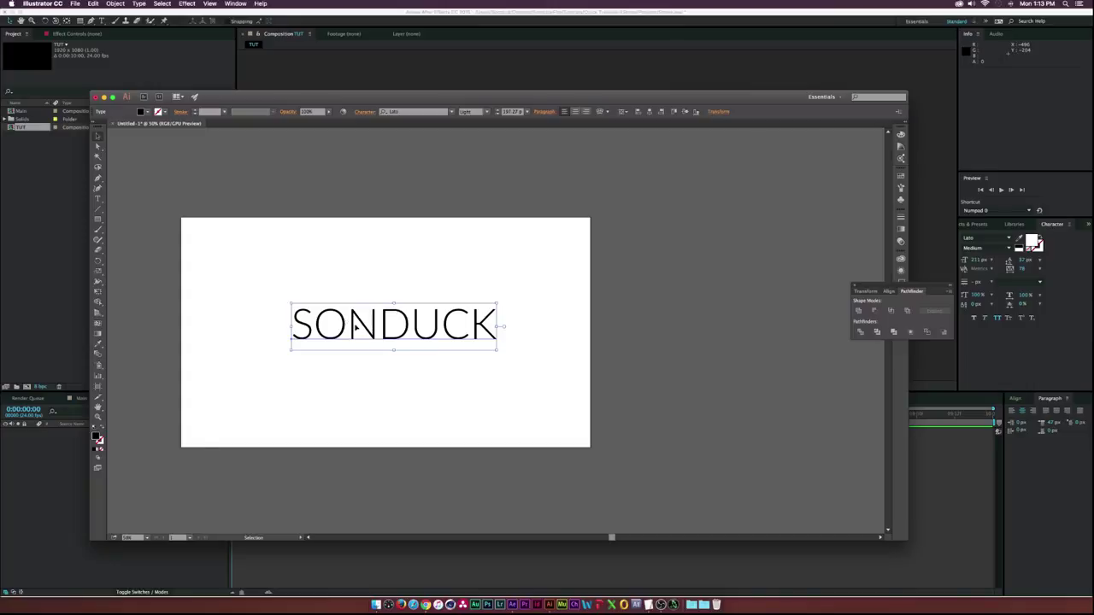
{"action": "left_click", "coordinate": [337, 381]}
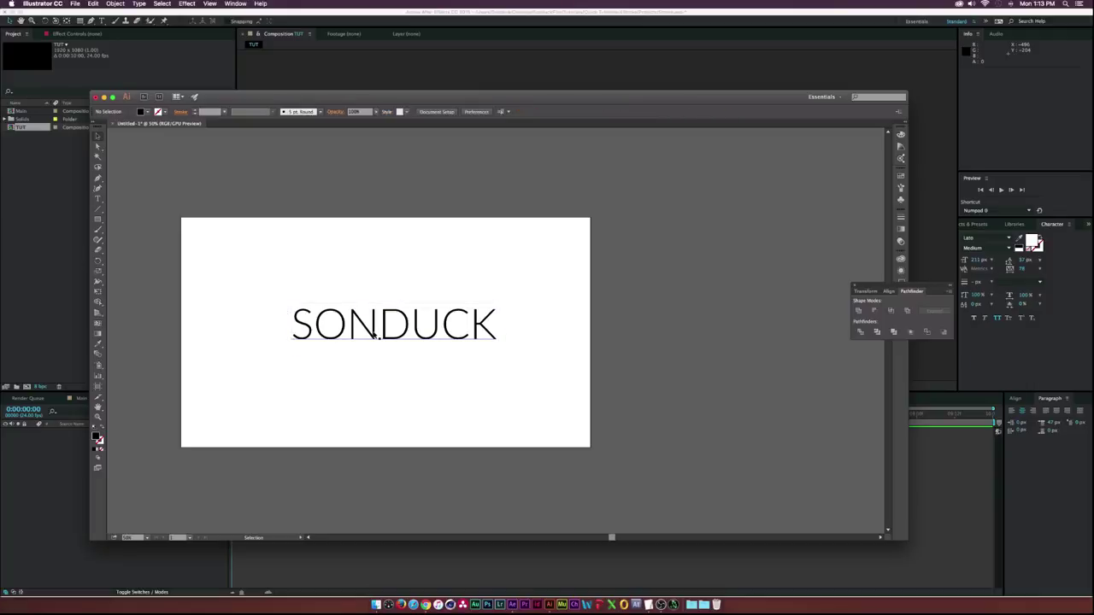
Expand the SONDUCK text into outlines with both Object and Fill enabled
{"action": "left_click", "coordinate": [376, 326]}
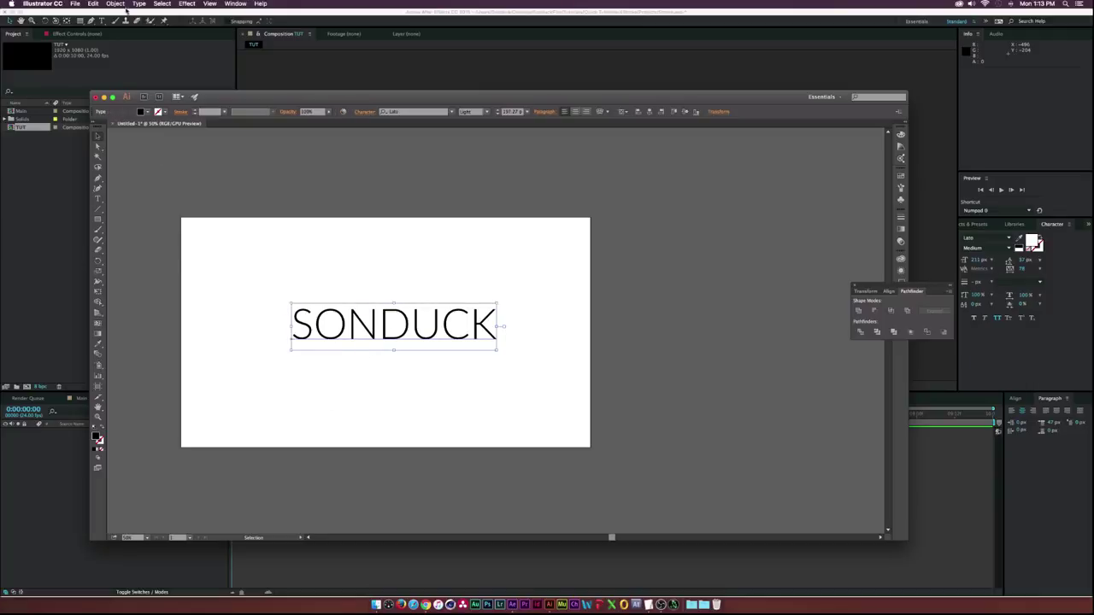
{"action": "left_click", "coordinate": [115, 3]}
{"action": "left_click", "coordinate": [124, 89]}
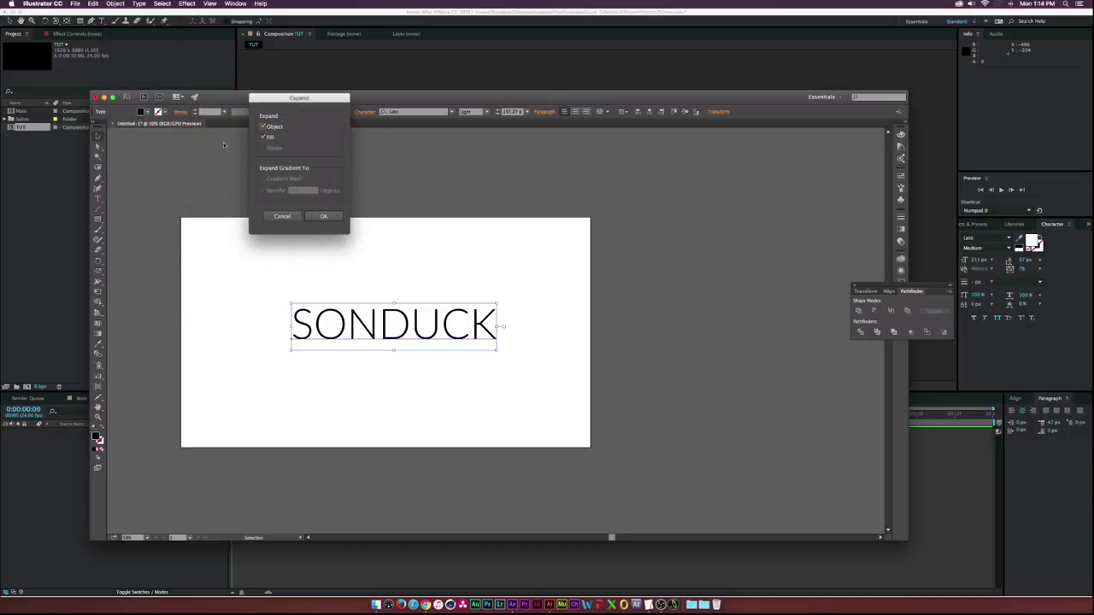
{"action": "left_click", "coordinate": [322, 217]}
{"action": "left_click", "coordinate": [361, 398]}
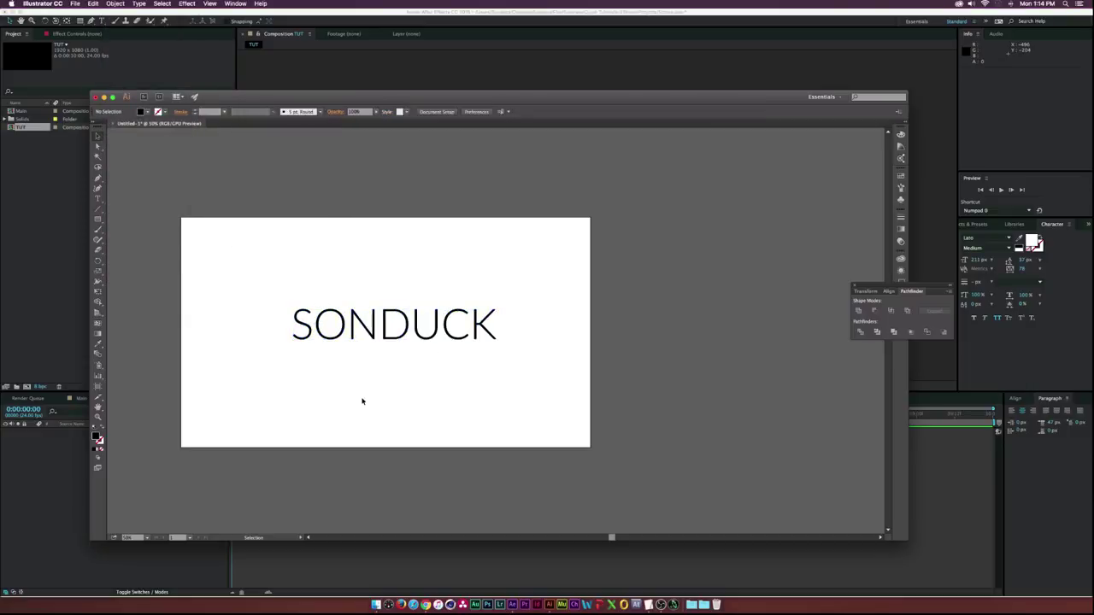
Select the outline paths of all the SONDUCK letters with Direct Selection, copy them and switch back to After Effects
{"action": "left_click_drag", "start_coordinate": [252, 371], "coordinate": [518, 310]}
{"action": "scroll", "coordinate": [318, 318], "scroll_direction": "up", "scroll_amount": 4}
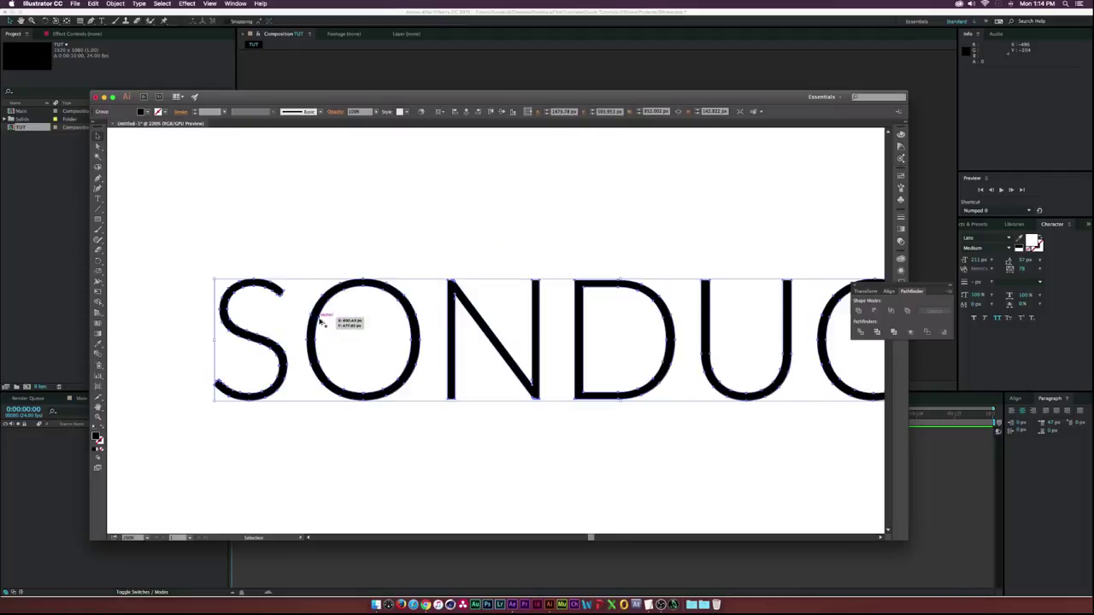
{"action": "scroll", "coordinate": [503, 441], "scroll_direction": "right", "scroll_amount": 3}
{"action": "left_click", "coordinate": [456, 457]}
{"action": "scroll", "coordinate": [294, 313], "scroll_direction": "down", "scroll_amount": 1}
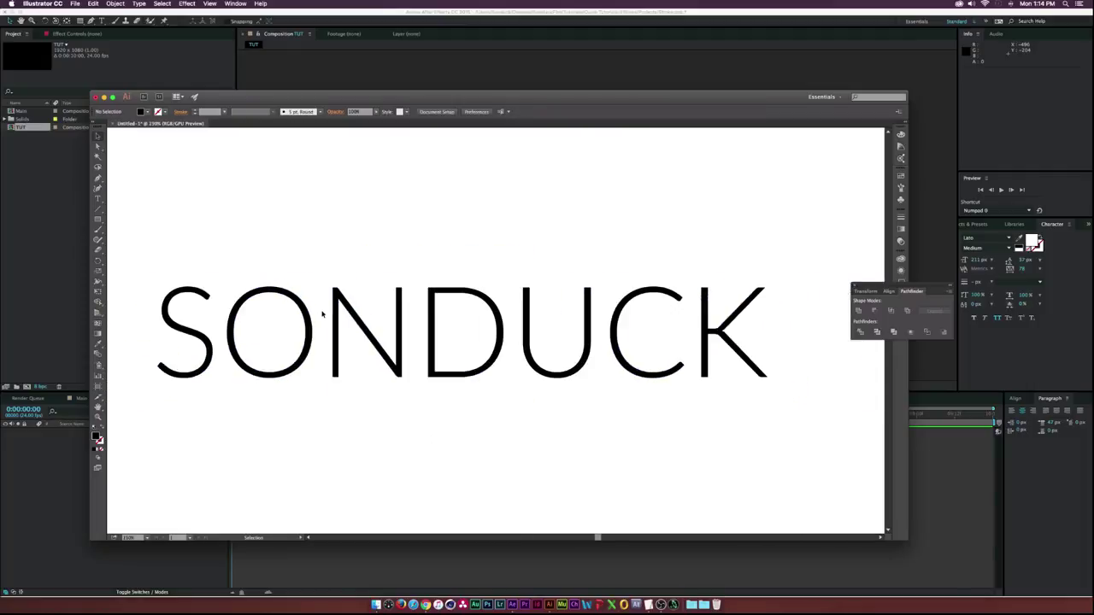
{"action": "left_click_drag", "start_coordinate": [172, 430], "coordinate": [853, 288]}
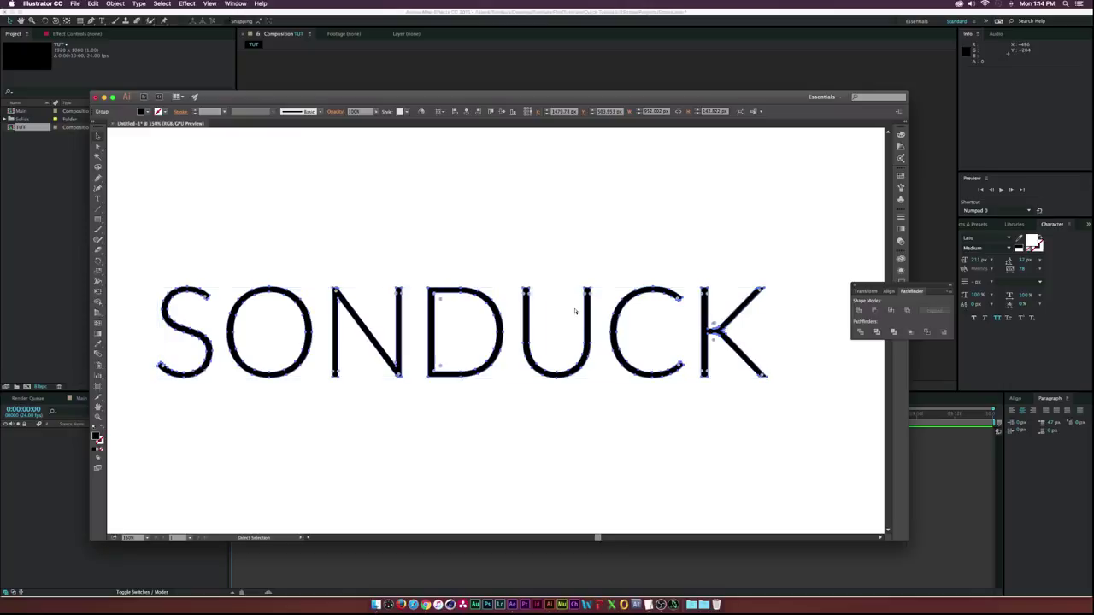
{"action": "left_click", "coordinate": [28, 226]}
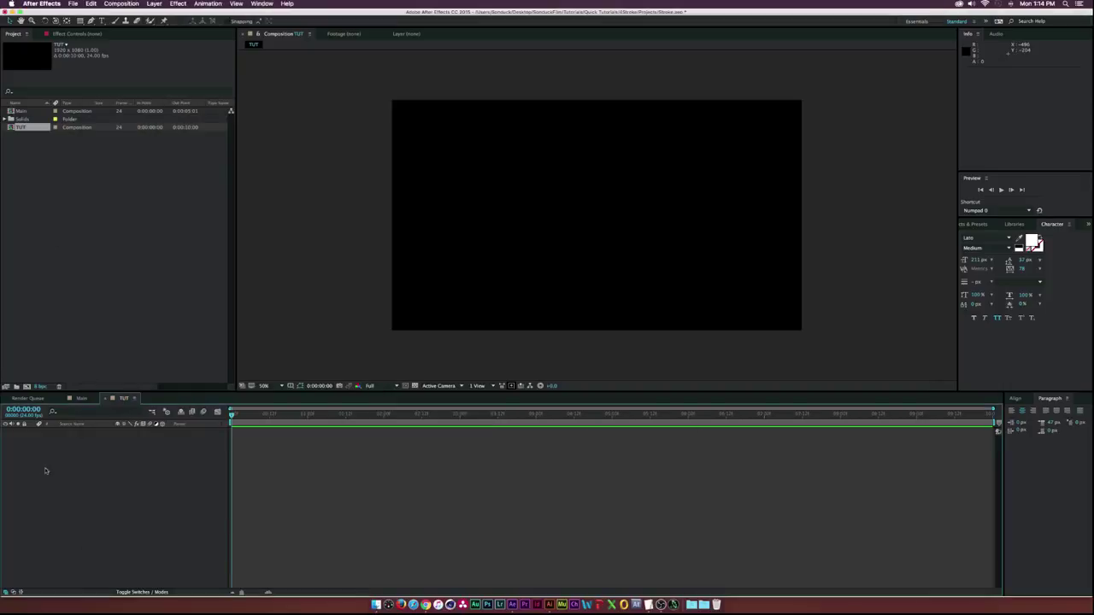
Create a white composition-sized solid named TEXT PATH
{"action": "left_click", "coordinate": [154, 3]}
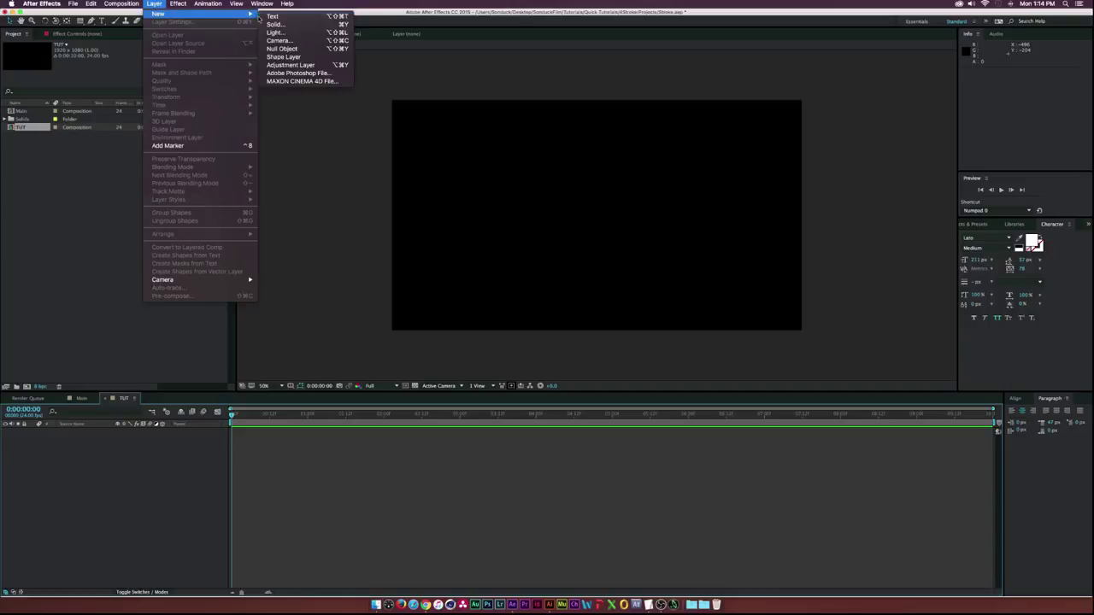
{"action": "left_click", "coordinate": [274, 24]}
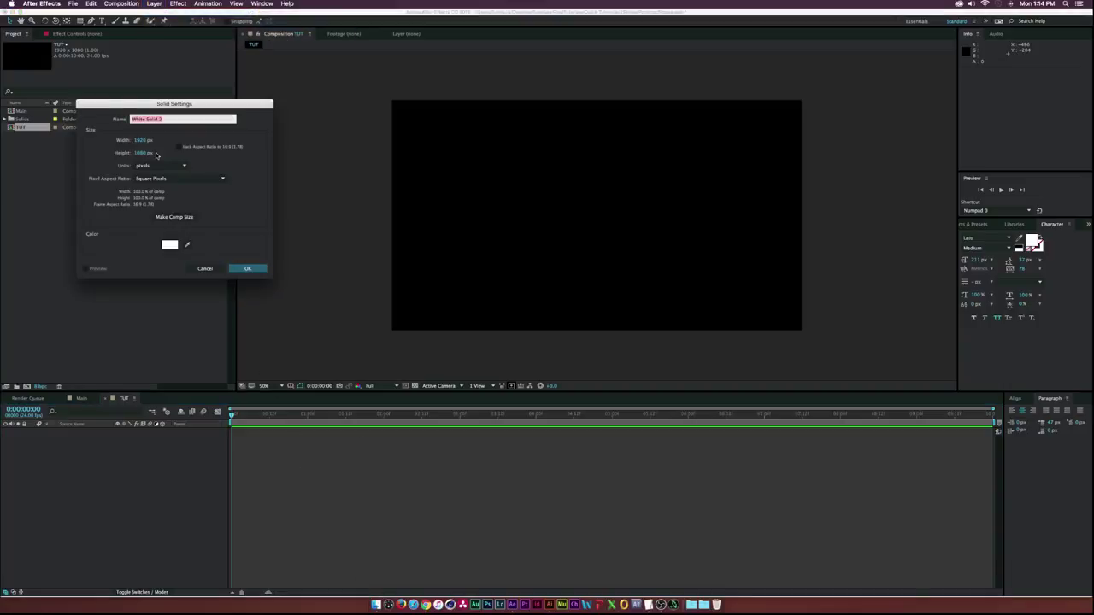
{"action": "type", "text": "TEXT PATH"}
{"action": "left_click", "coordinate": [232, 270]}
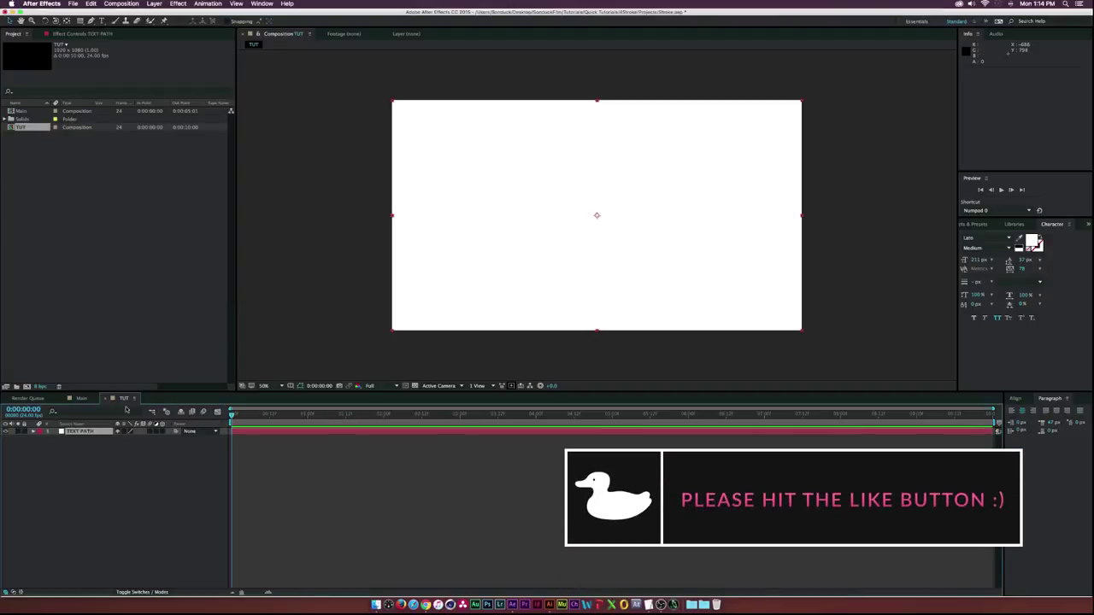
Paste the copied letter paths onto the TEXT PATH solid as masks and deselect the layer
{"action": "left_click", "coordinate": [100, 431]}
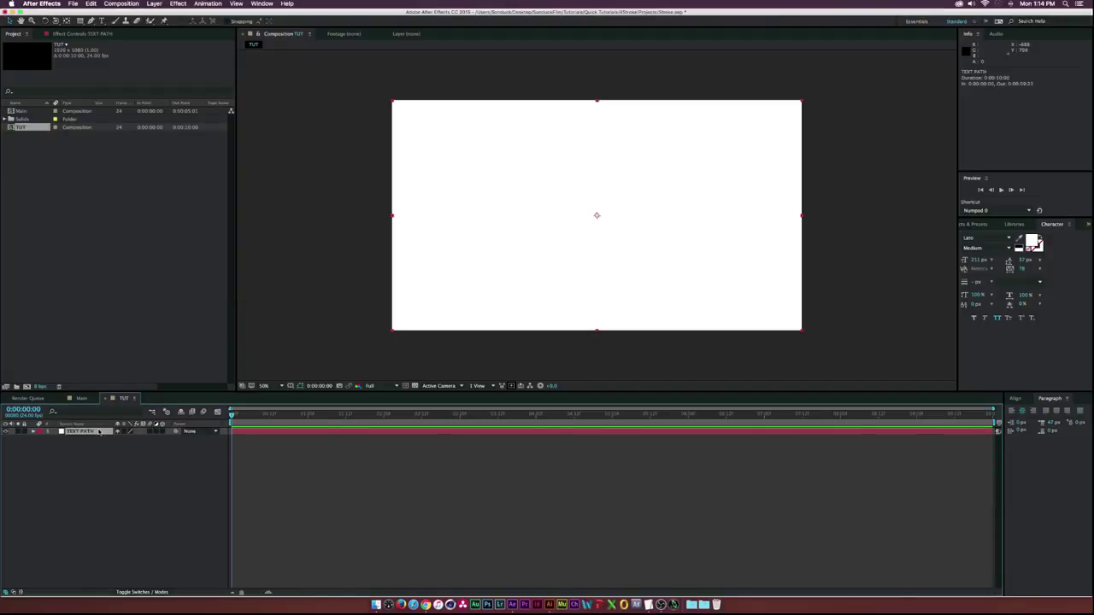
{"action": "key", "text": "super+v"}
{"action": "left_click", "coordinate": [137, 502]}
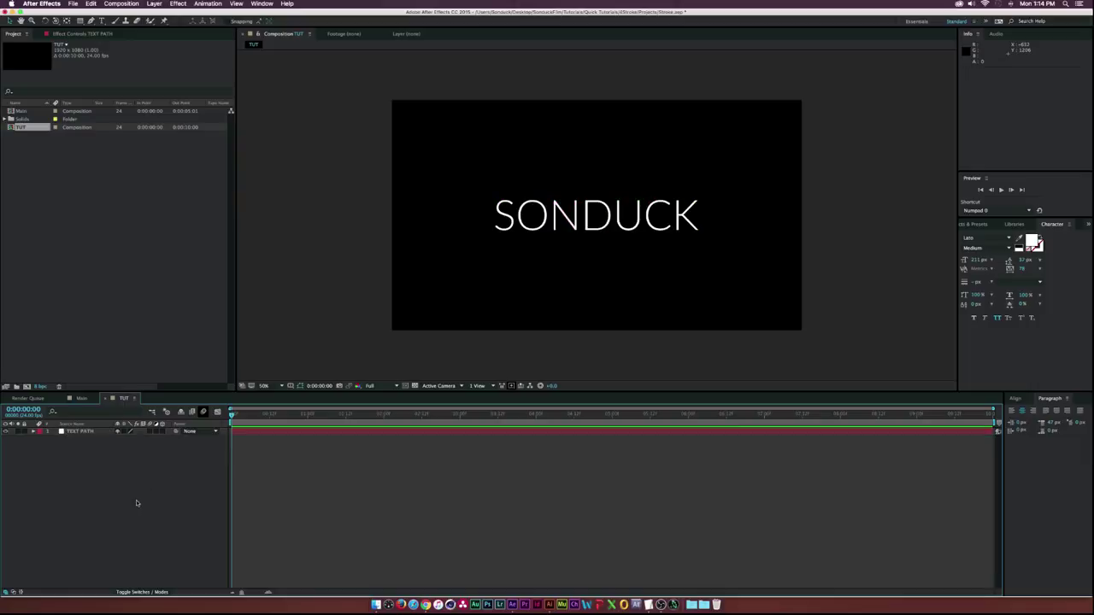
Expand the masks of the TEXT PATH layer and examine which letters Mask 1 and Mask 5 outline
{"action": "scroll", "coordinate": [359, 296], "scroll_direction": "up", "scroll_amount": 1}
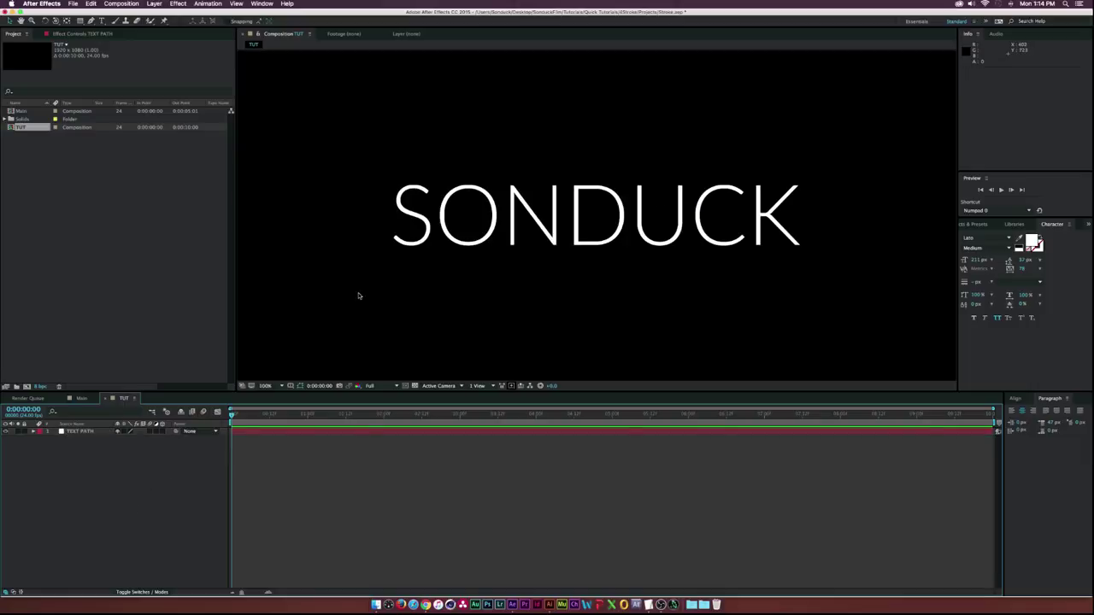
{"action": "left_click", "coordinate": [33, 433]}
{"action": "left_click", "coordinate": [51, 438]}
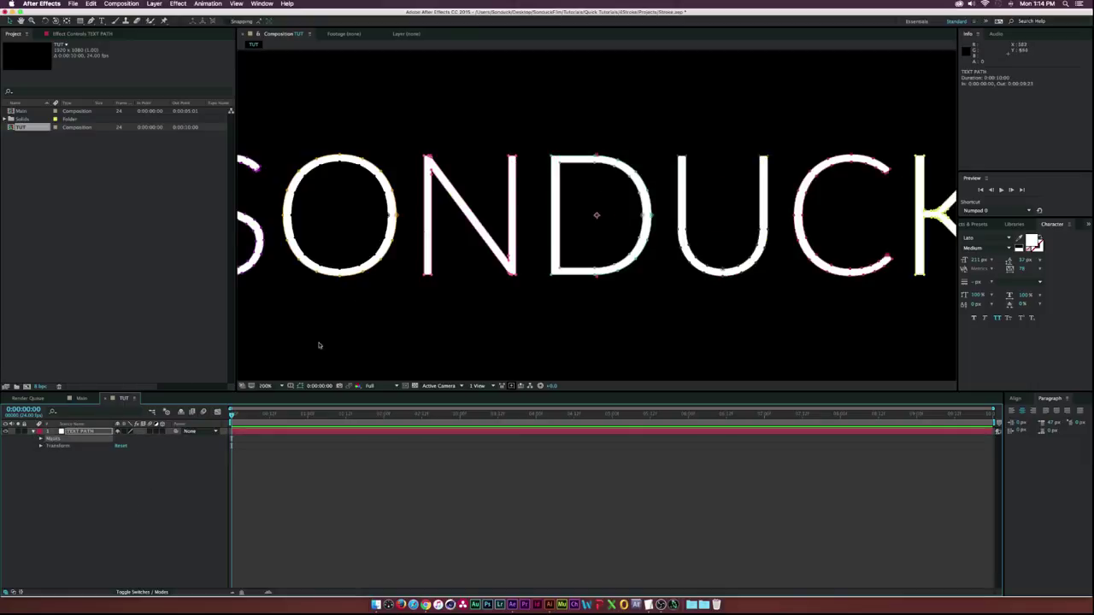
{"action": "left_click", "coordinate": [151, 479]}
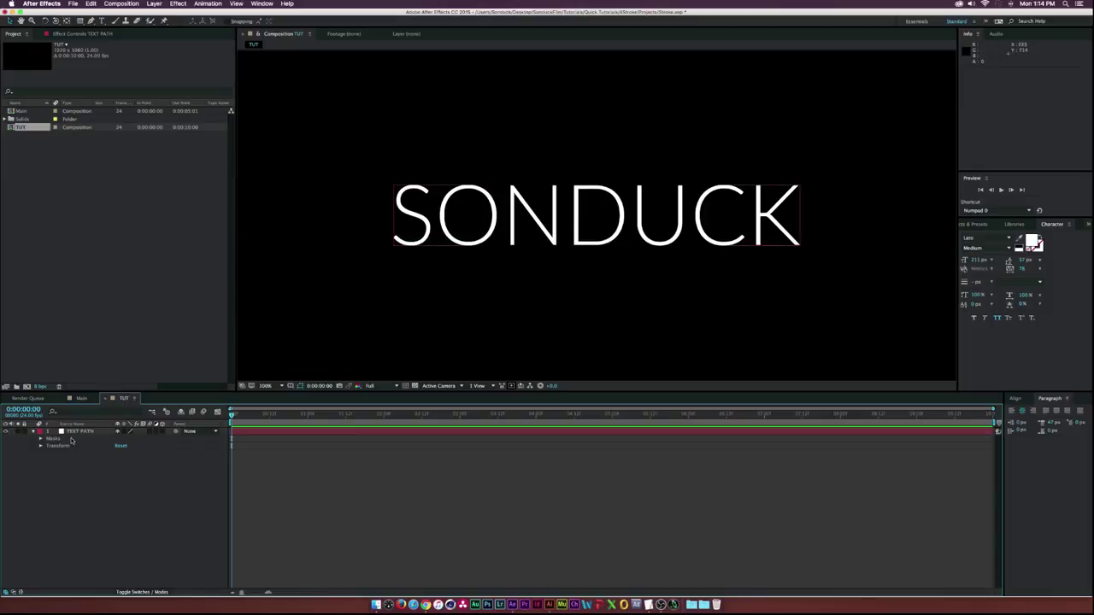
{"action": "left_click", "coordinate": [40, 438]}
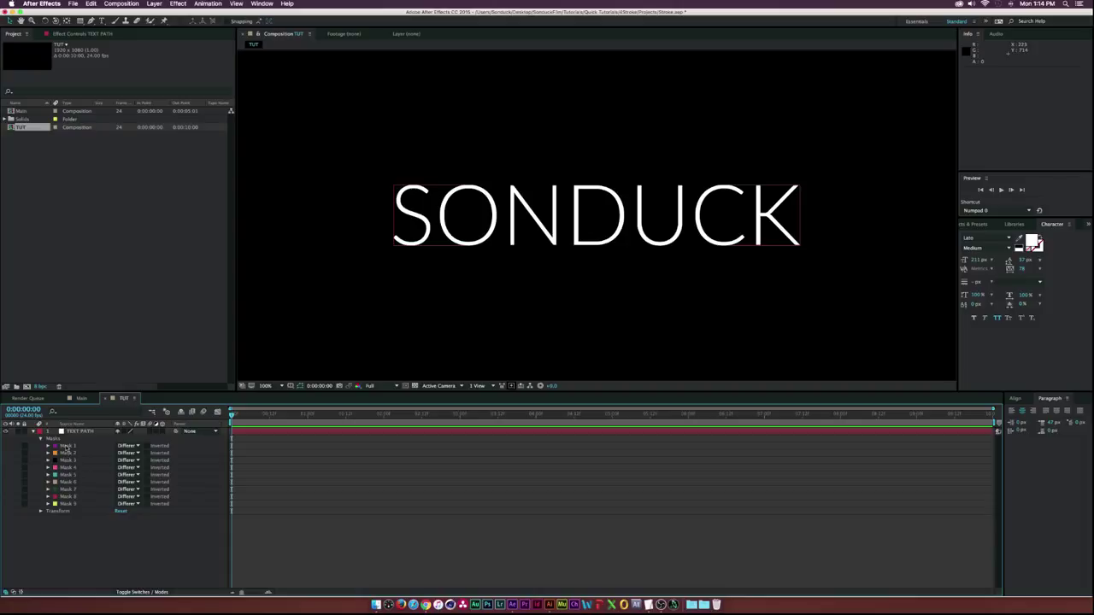
{"action": "left_click", "coordinate": [69, 446]}
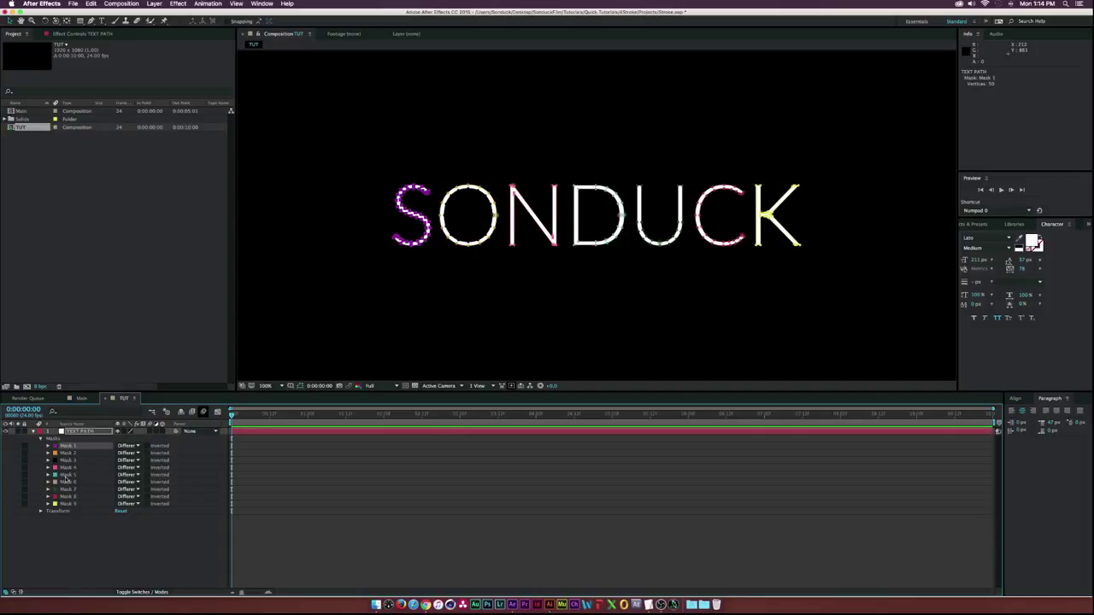
{"action": "left_click", "coordinate": [72, 475]}
{"action": "key", "text": "super+Tab"}
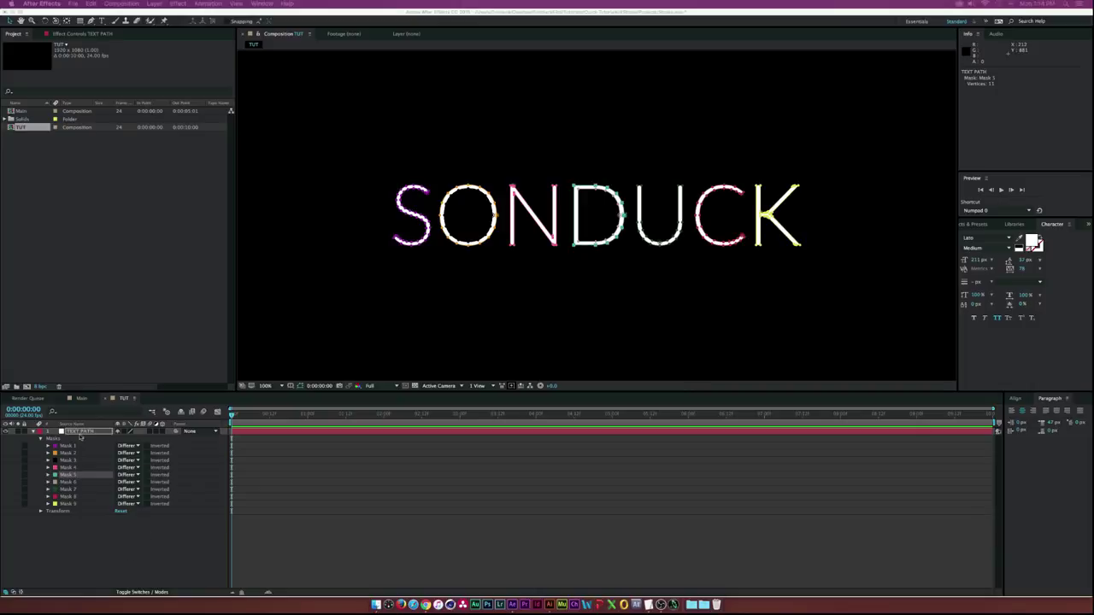
Apply the Stroke effect to the TEXT PATH layer, with Paint Style set to Reveal Original Image and All Masks enabled
{"action": "left_click", "coordinate": [183, 3]}
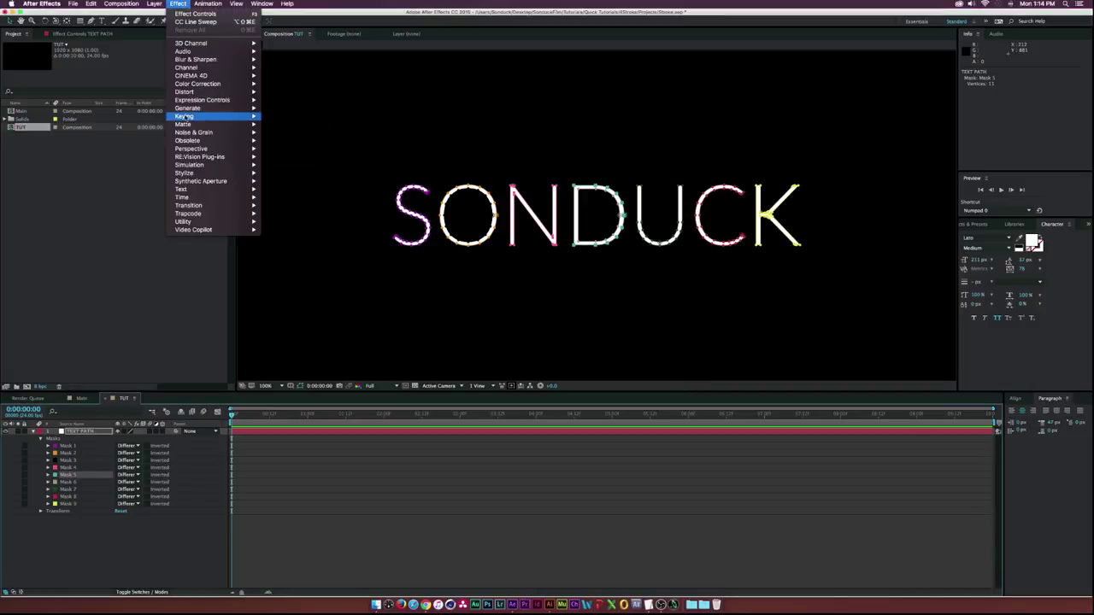
{"action": "mouse_move", "coordinate": [213, 109]}
{"action": "left_click", "coordinate": [279, 294]}
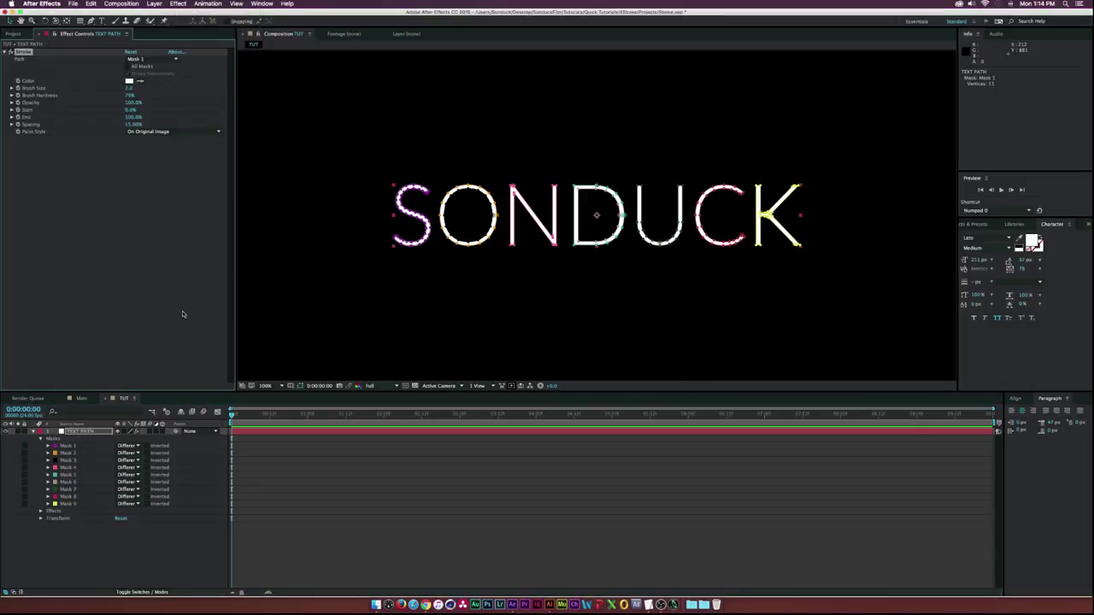
{"action": "left_click", "coordinate": [147, 131]}
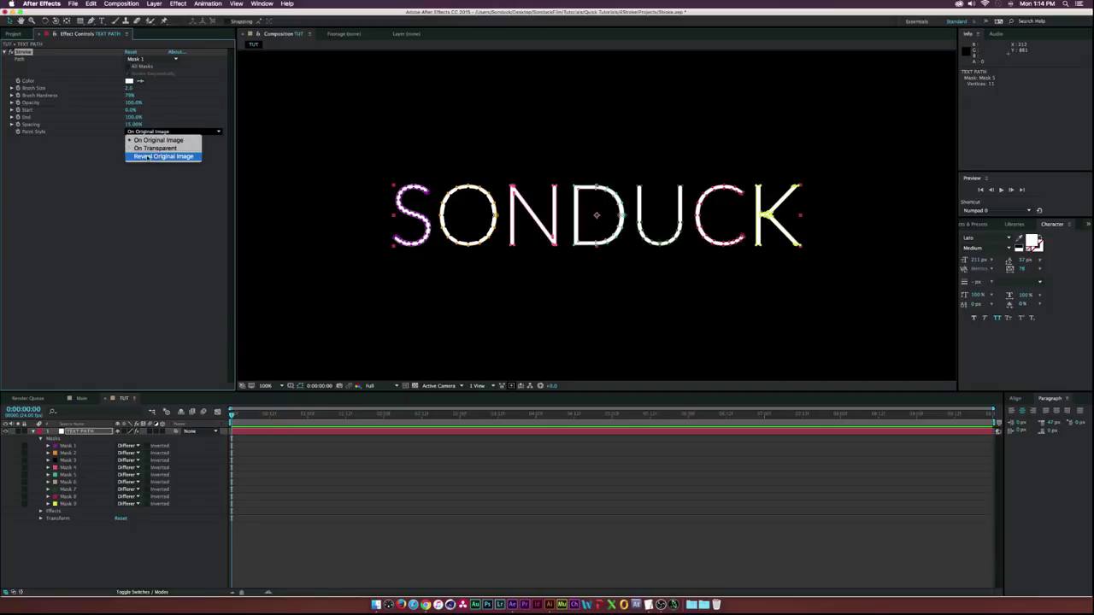
{"action": "left_click", "coordinate": [149, 158]}
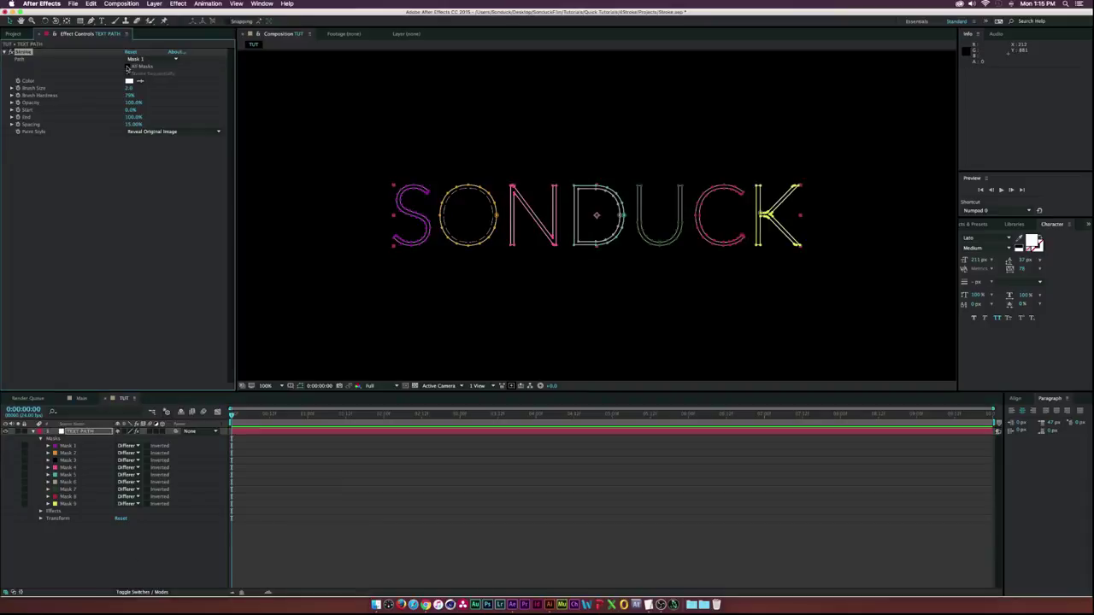
{"action": "left_click", "coordinate": [129, 67]}
{"action": "left_click", "coordinate": [144, 226]}
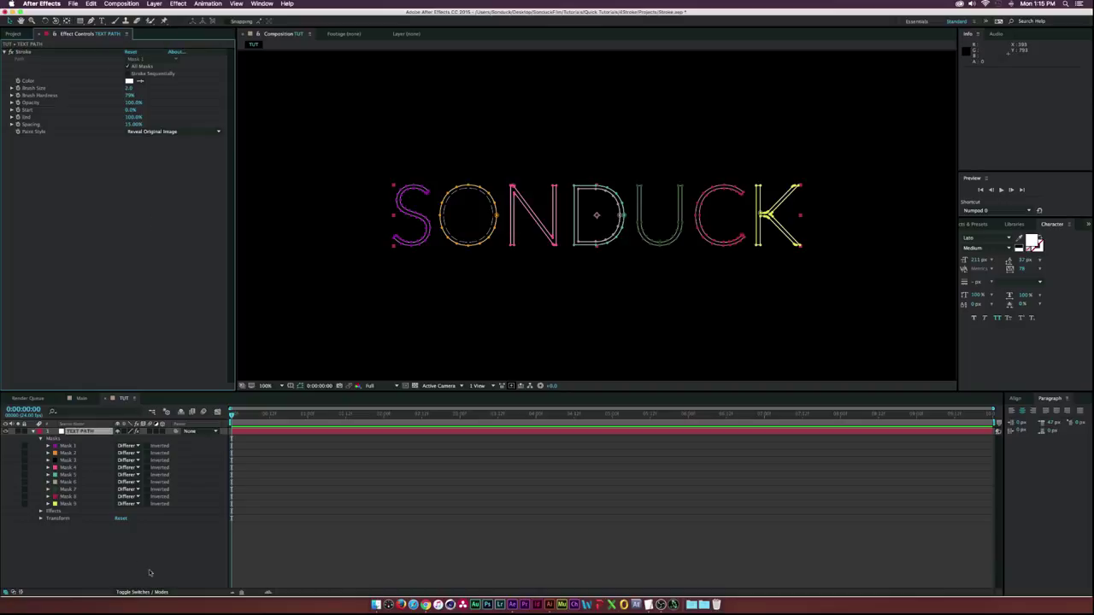
{"action": "left_click", "coordinate": [130, 553]}
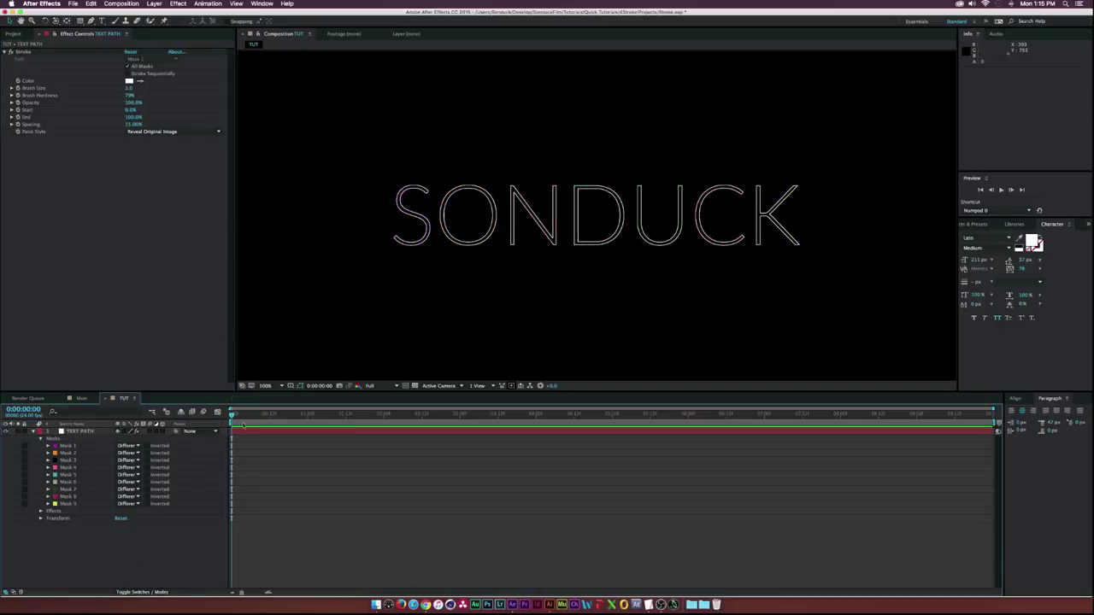
Keyframe the Stroke effect's End value at 0% at 0:00:00:12 and 100% at 0:00:03:12, and scrub through the reveal
{"action": "left_click", "coordinate": [269, 414]}
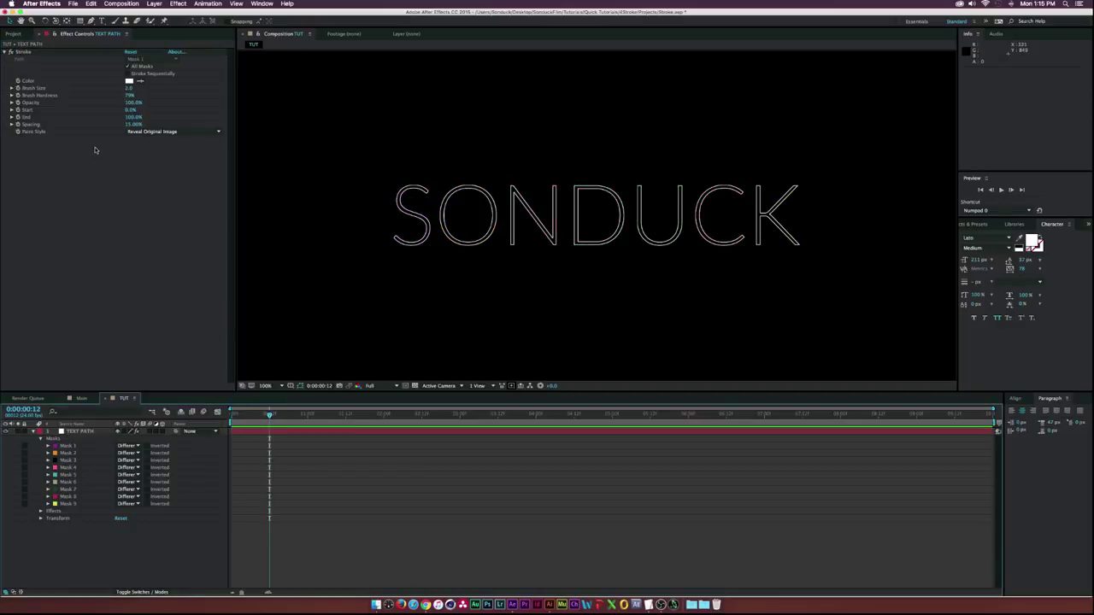
{"action": "left_click", "coordinate": [18, 117]}
{"action": "left_click_drag", "start_coordinate": [132, 117], "coordinate": [84, 120]}
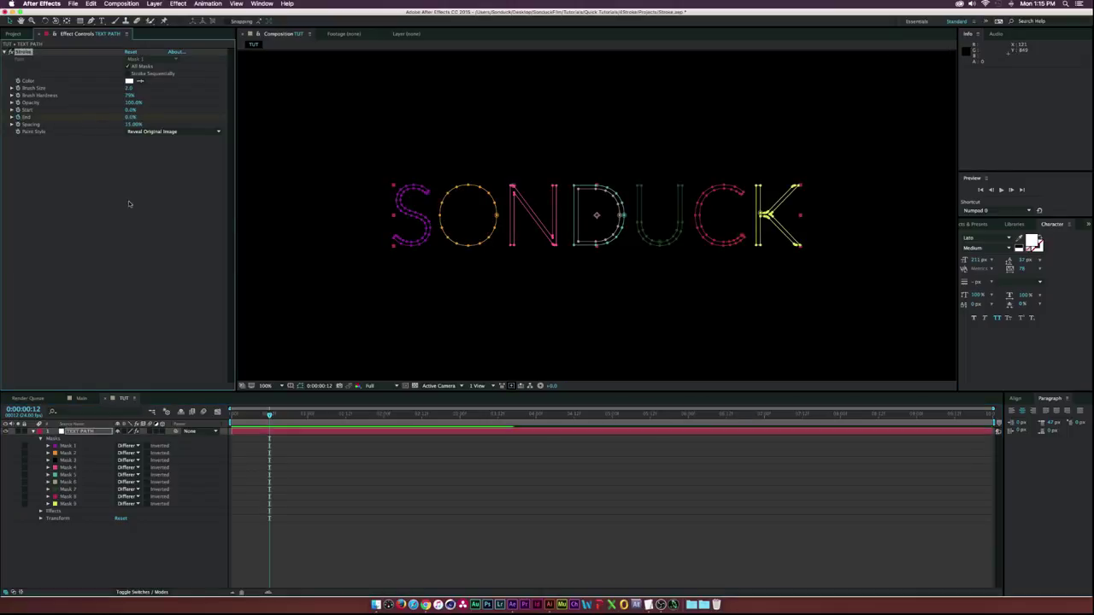
{"action": "left_click", "coordinate": [498, 418]}
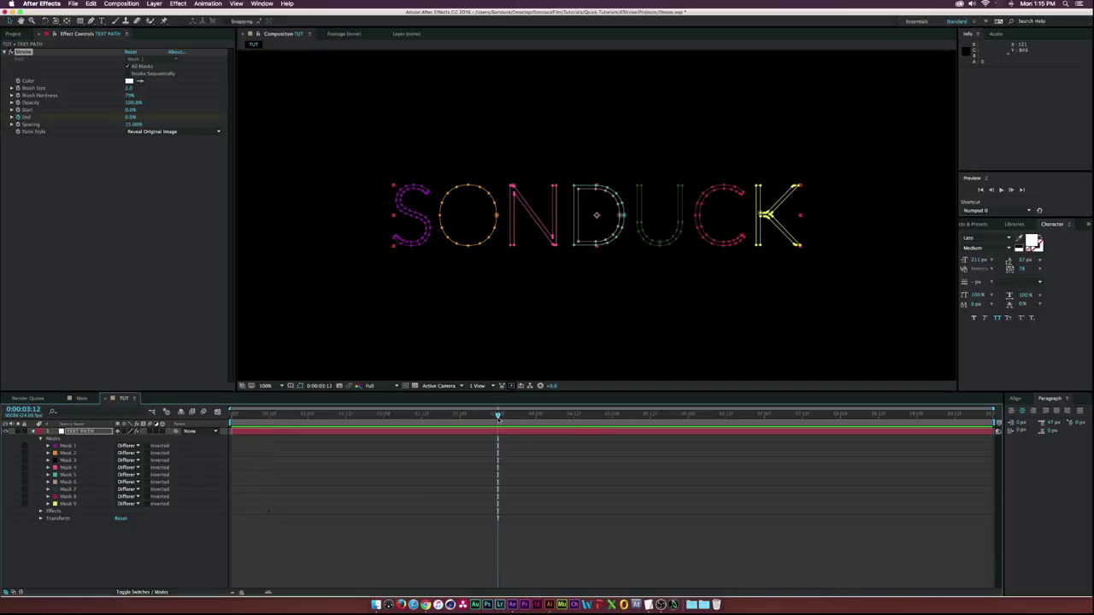
{"action": "left_click_drag", "start_coordinate": [130, 122], "coordinate": [194, 117]}
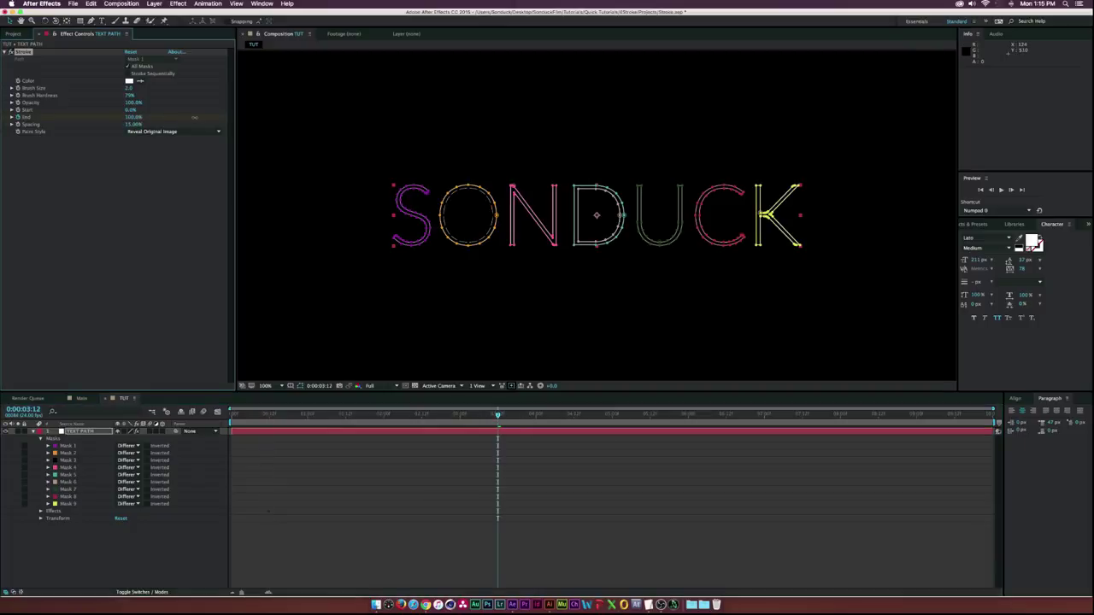
{"action": "left_click", "coordinate": [139, 557]}
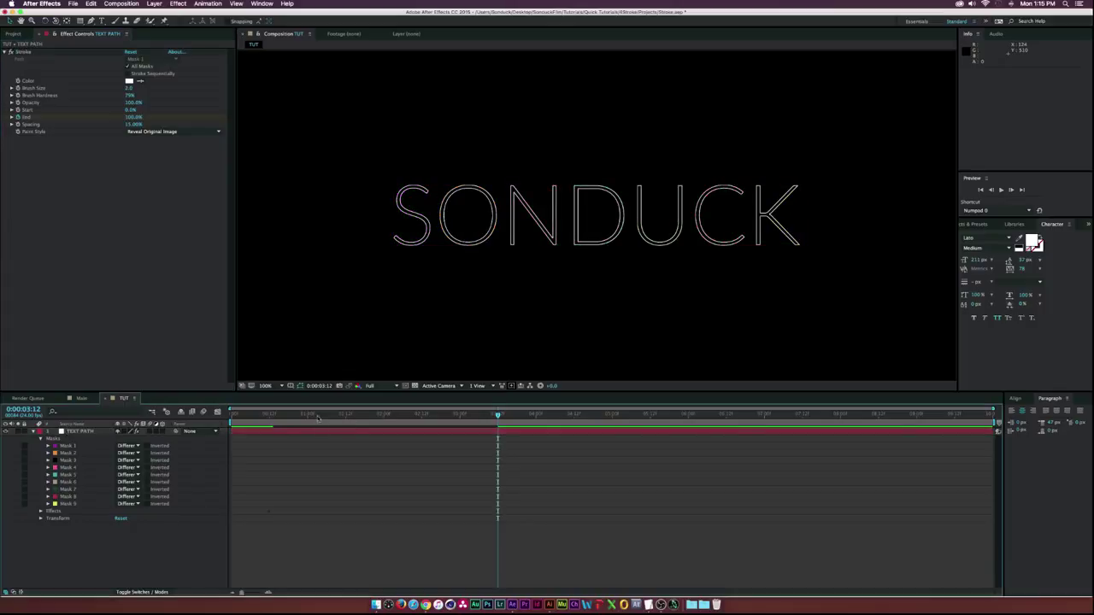
{"action": "mouse_move", "coordinate": [319, 419]}
{"action": "left_mouse_down"}
{"action": "mouse_move", "coordinate": [289, 419]}
{"action": "mouse_move", "coordinate": [355, 422]}
{"action": "left_mouse_up"}
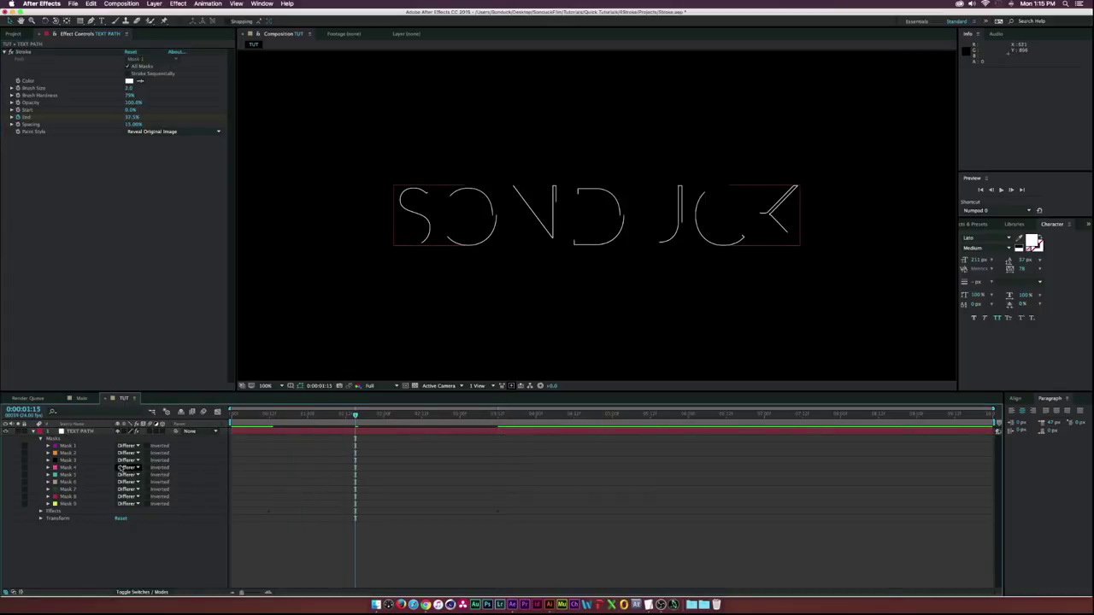
Add a null object to the TUT composition
{"action": "left_click", "coordinate": [108, 558]}
{"action": "left_click", "coordinate": [155, 3]}
{"action": "mouse_move", "coordinate": [161, 14]}
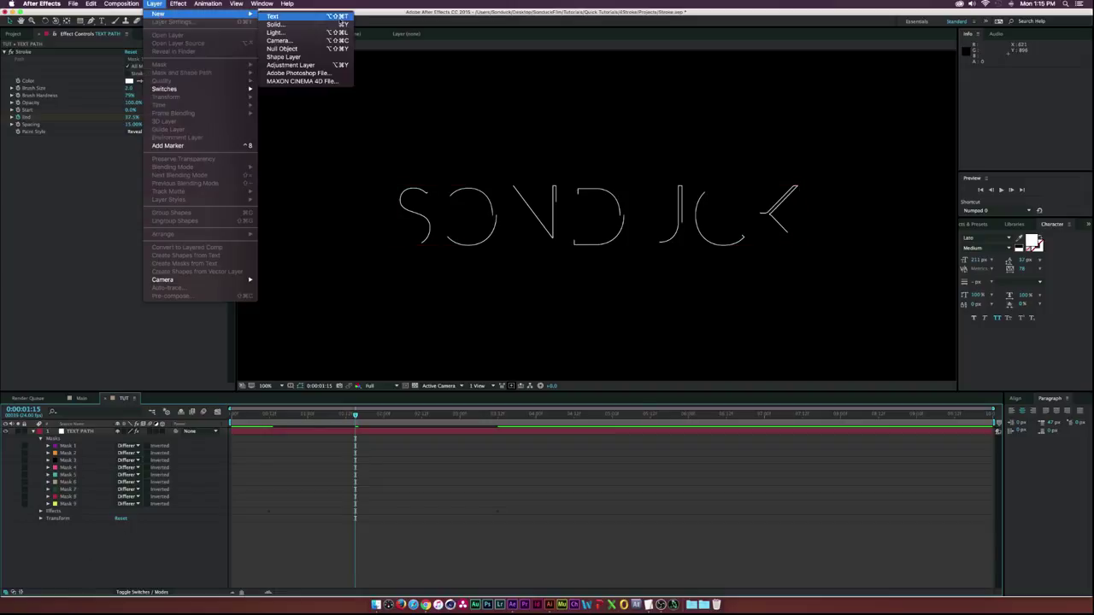
{"action": "left_click", "coordinate": [290, 49]}
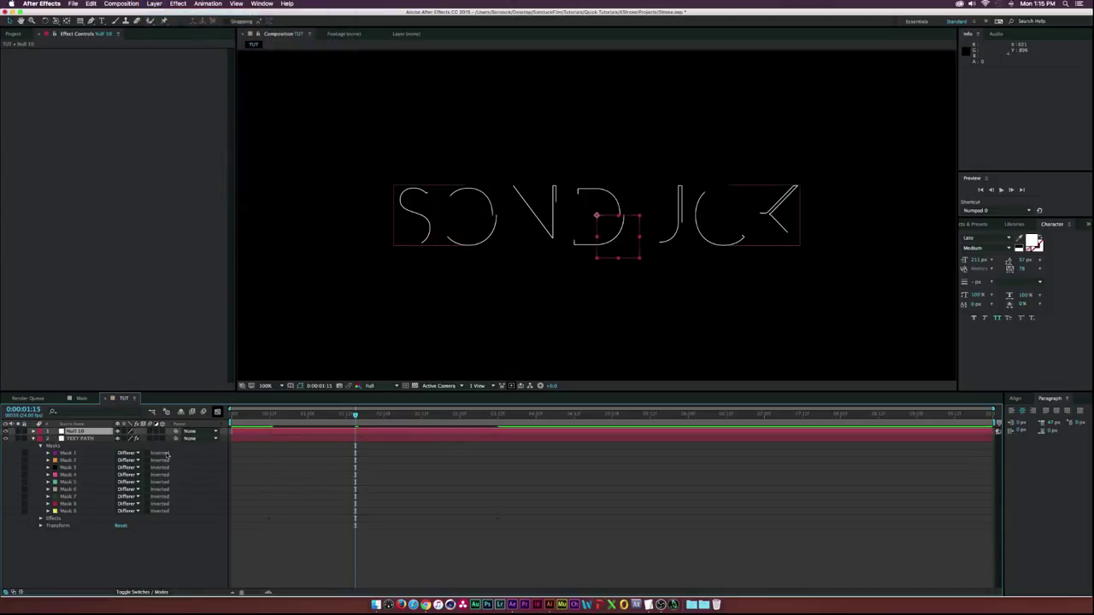
Copy the Mask Path of Mask 1 on TEXT PATH and paste it into the null's Position at 0:00:00:12
{"action": "left_click", "coordinate": [75, 439]}
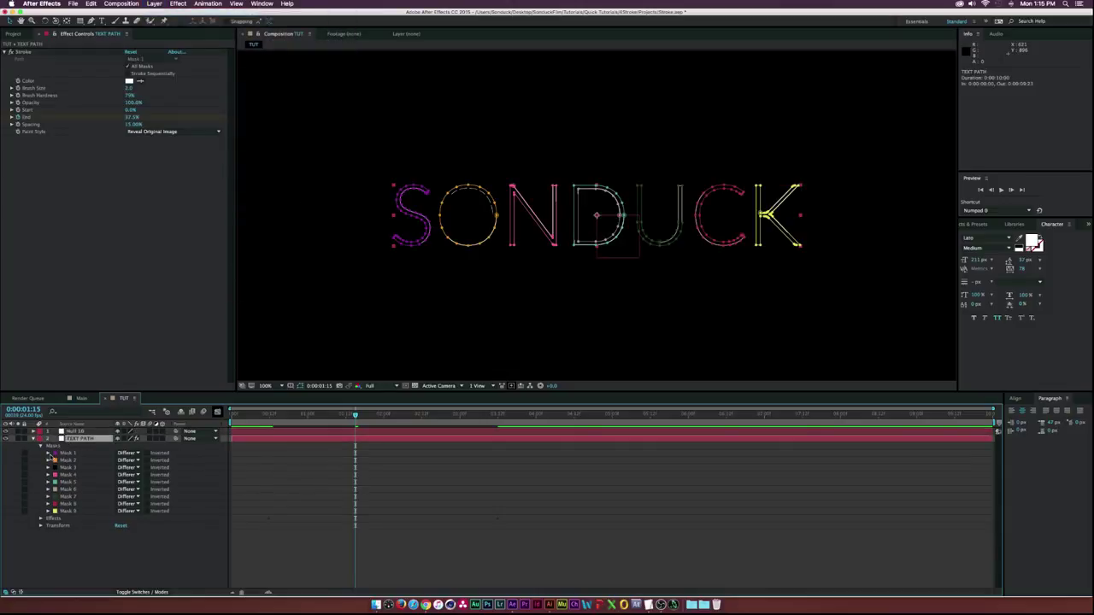
{"action": "left_click", "coordinate": [49, 453]}
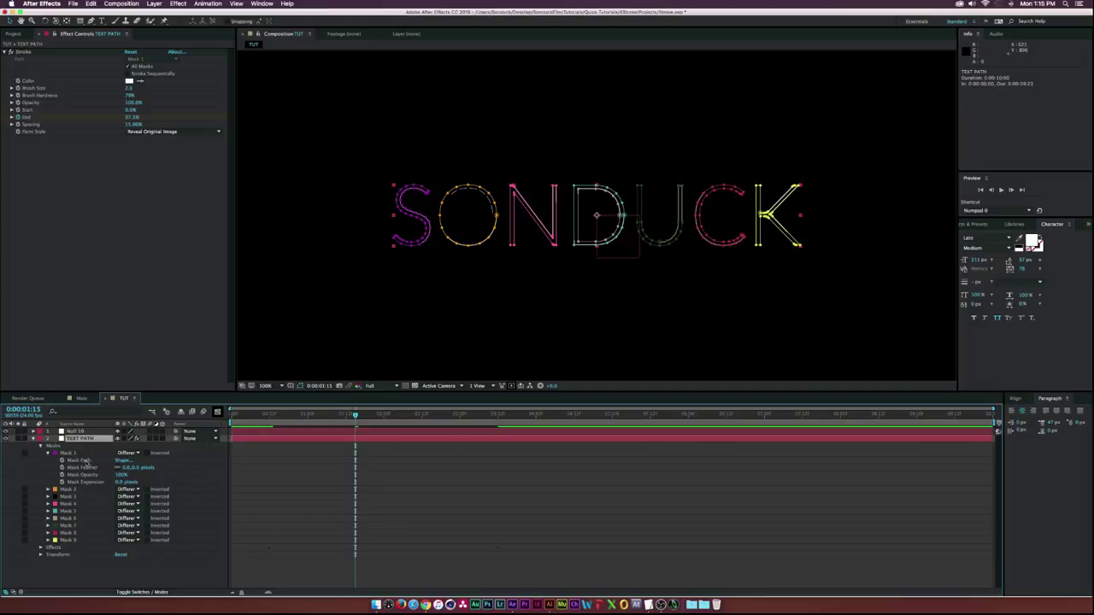
{"action": "left_click", "coordinate": [83, 462]}
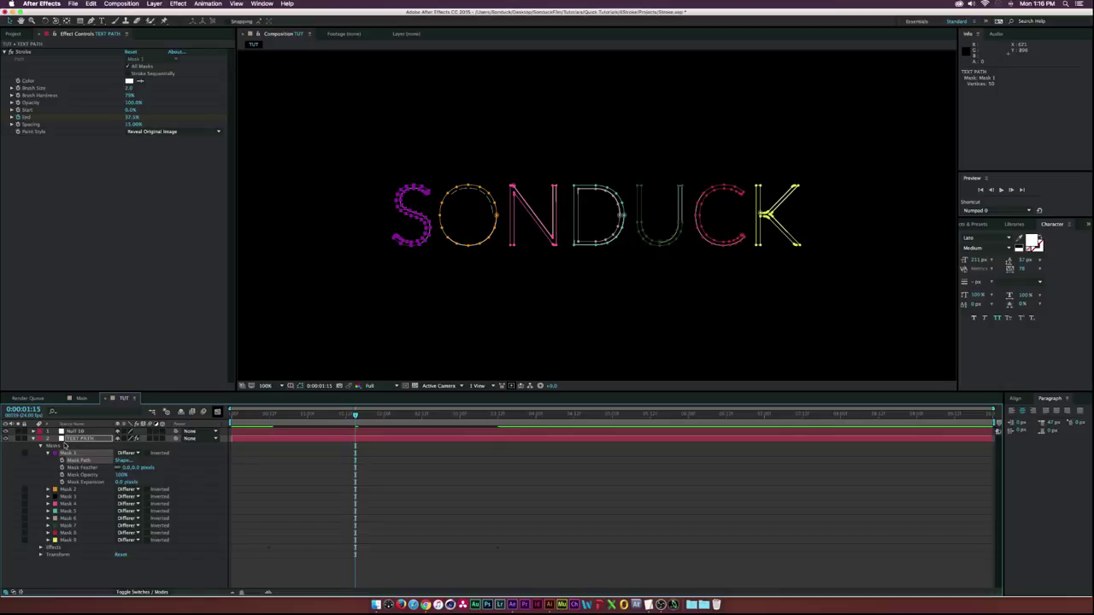
{"action": "left_click", "coordinate": [69, 432]}
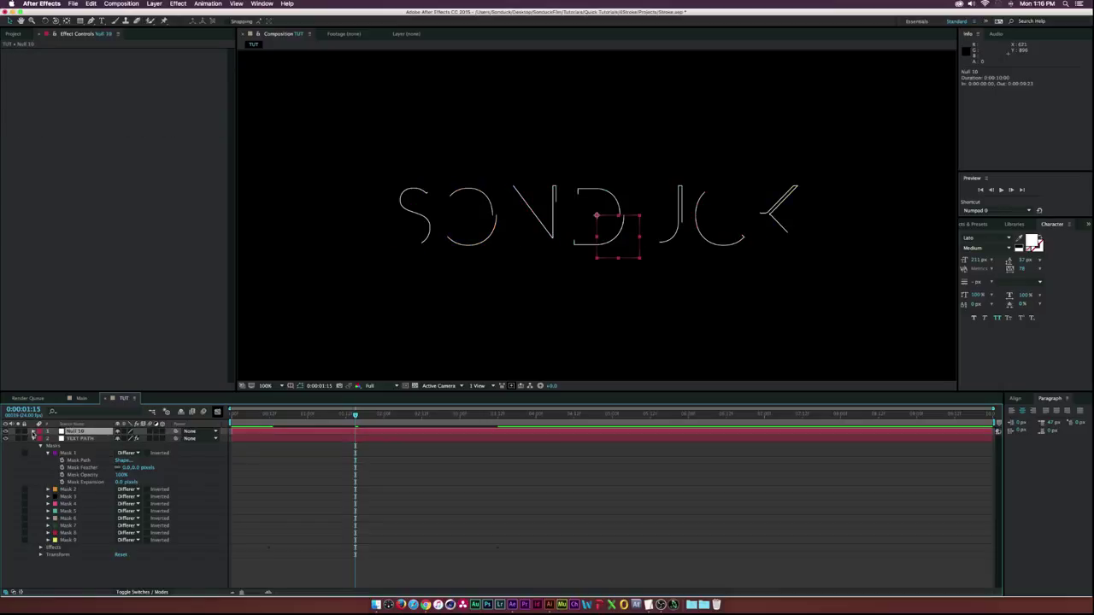
{"action": "key", "text": "p"}
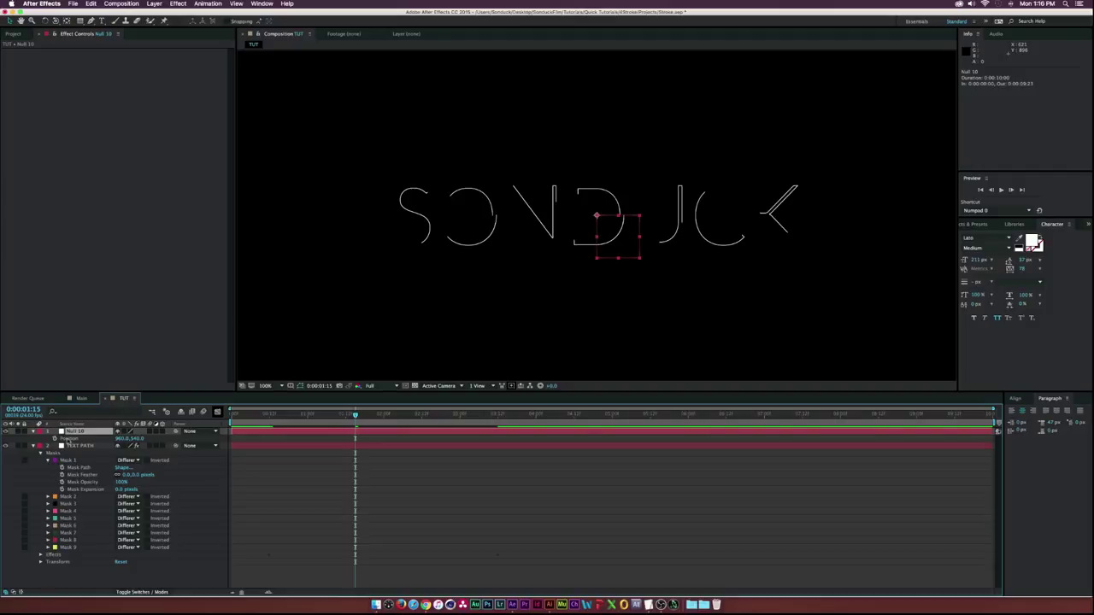
{"action": "left_click", "coordinate": [68, 439]}
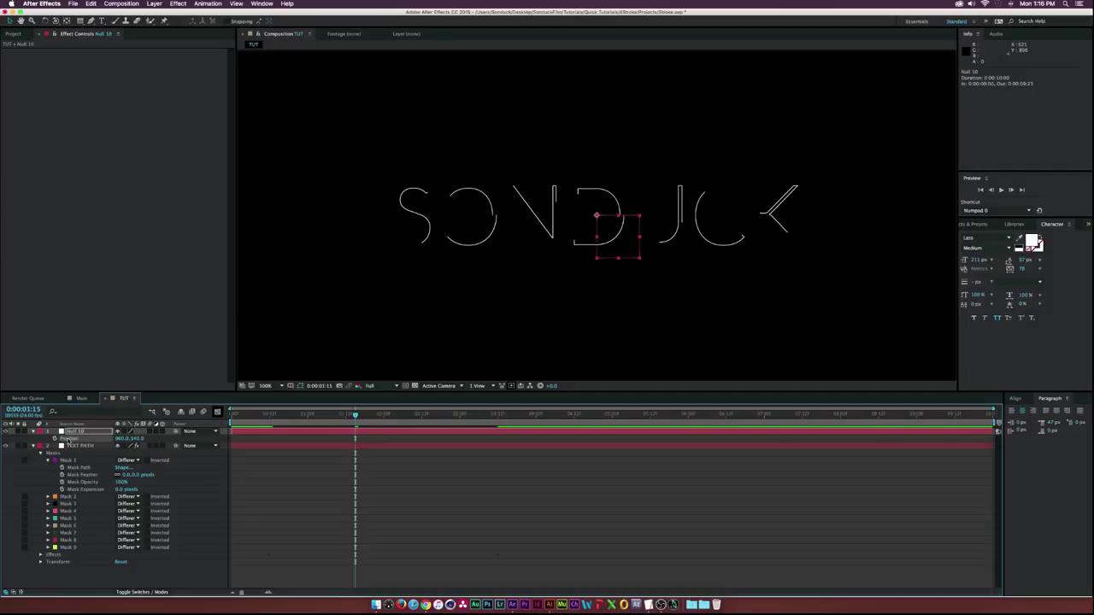
{"action": "left_click", "coordinate": [268, 415]}
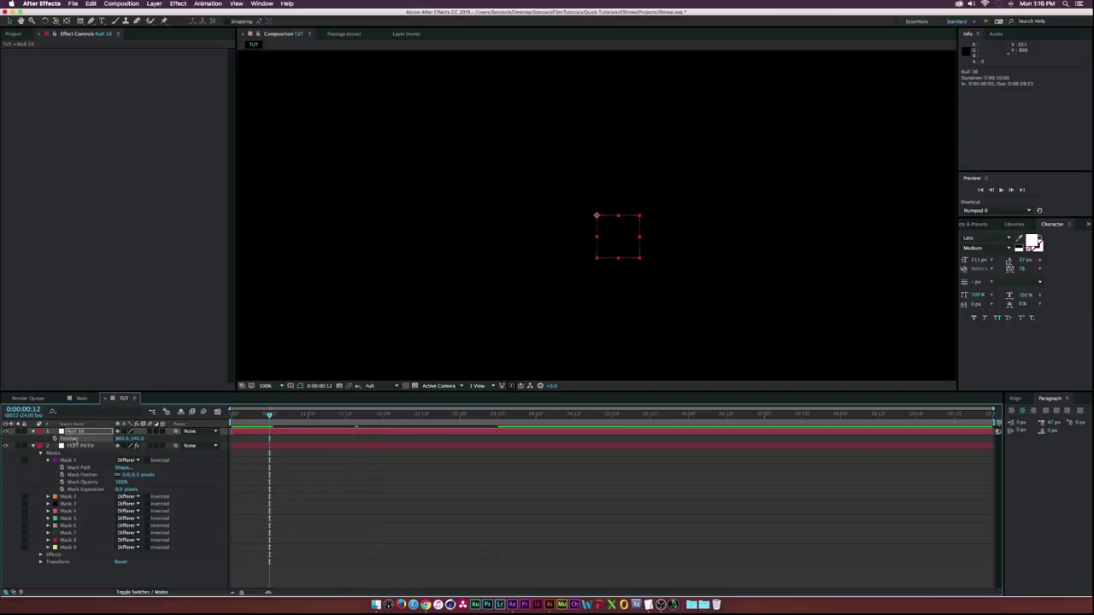
{"action": "key", "text": "ctrl+v"}
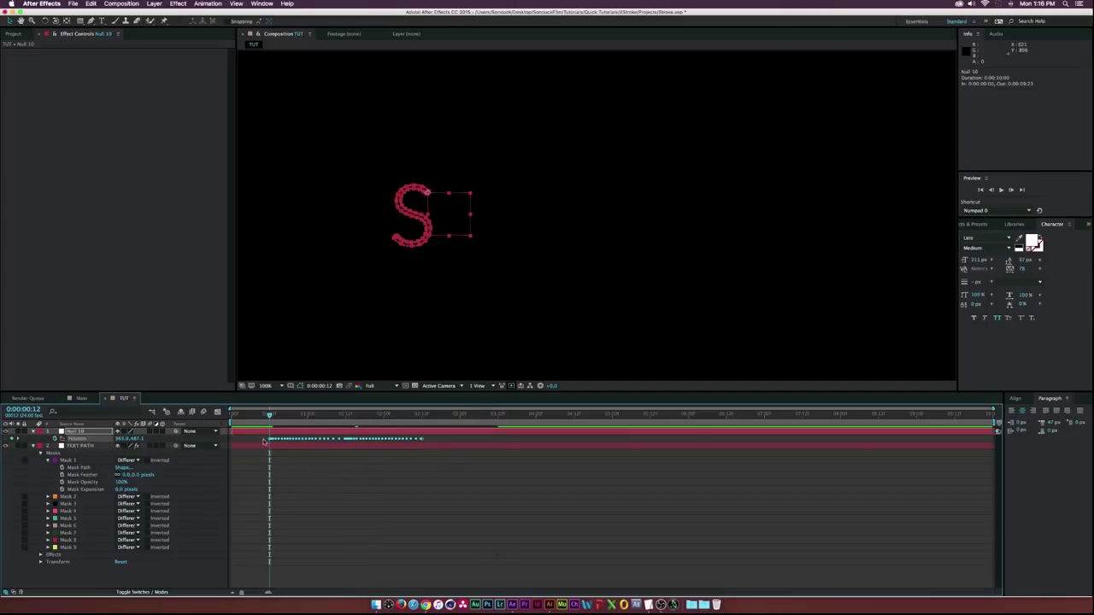
Stretch the null's Position keyframes so they run from 0:00:00:12 to 0:00:03:12, and deselect them
{"action": "mouse_move", "coordinate": [270, 422]}
{"action": "left_mouse_down"}
{"action": "mouse_move", "coordinate": [405, 424]}
{"action": "mouse_move", "coordinate": [272, 432]}
{"action": "left_mouse_up"}
{"action": "left_click", "coordinate": [453, 450]}
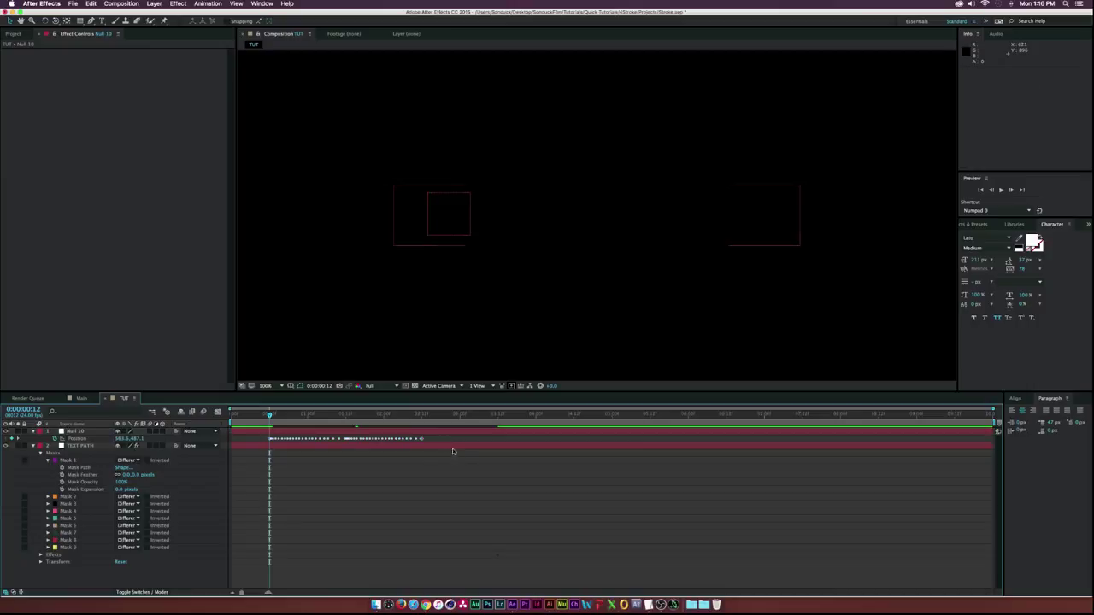
{"action": "left_click", "coordinate": [422, 440]}
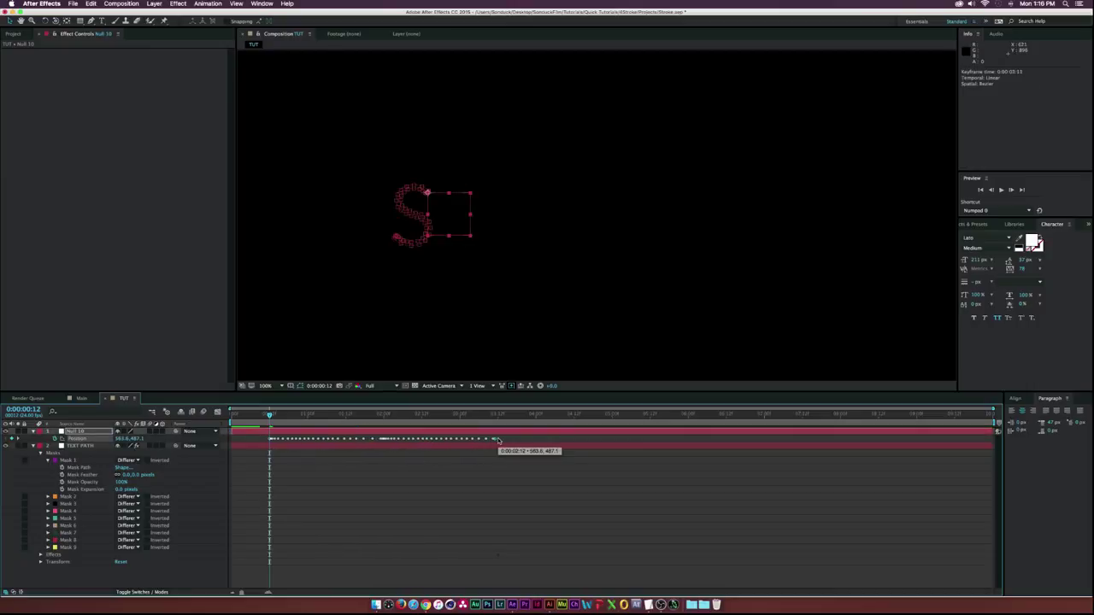
{"action": "mouse_move", "coordinate": [271, 415]}
{"action": "left_mouse_down"}
{"action": "mouse_move", "coordinate": [497, 418]}
{"action": "mouse_move", "coordinate": [255, 432]}
{"action": "mouse_move", "coordinate": [269, 431]}
{"action": "left_mouse_up"}
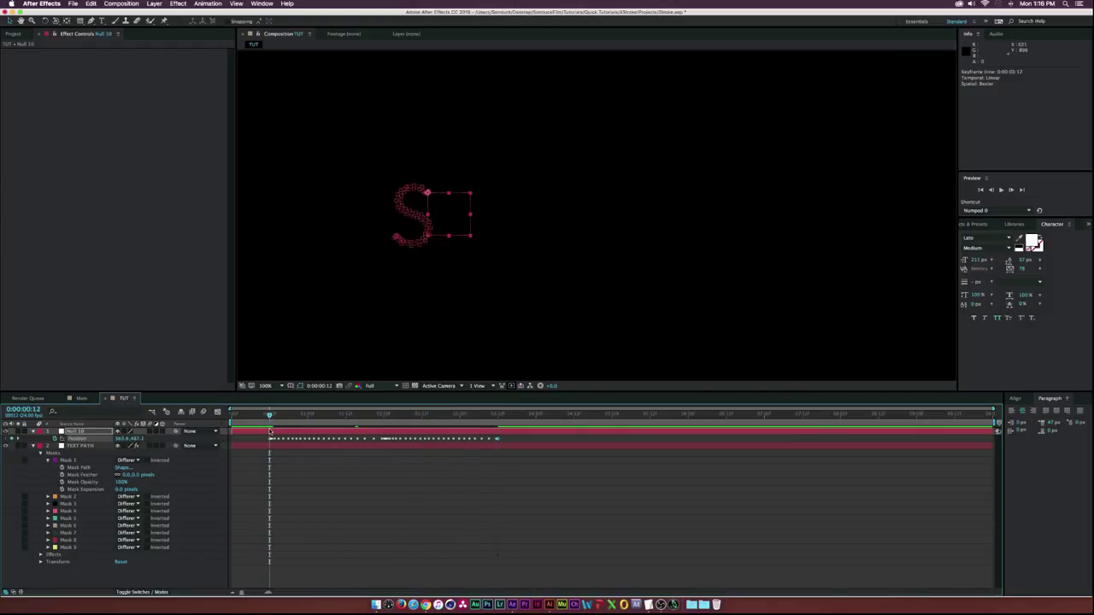
{"action": "left_click", "coordinate": [79, 586]}
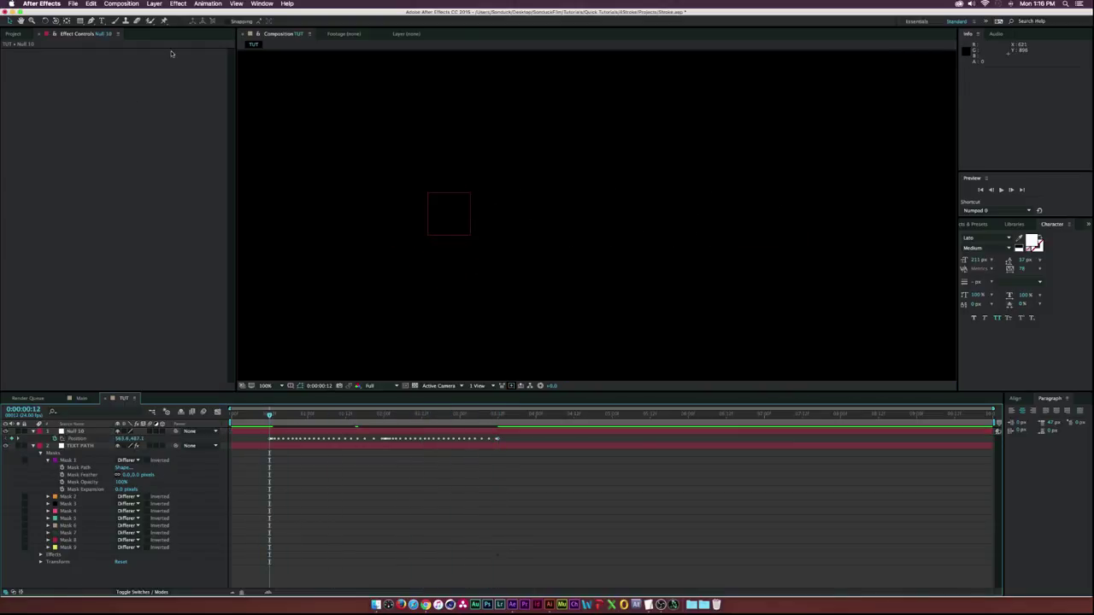
Create a solid named FLARE and apply the Video Copilot Optical Flares effect to it
{"action": "key", "text": "super+y"}
{"action": "type", "text": "FLARE"}
{"action": "key", "text": "Return"}
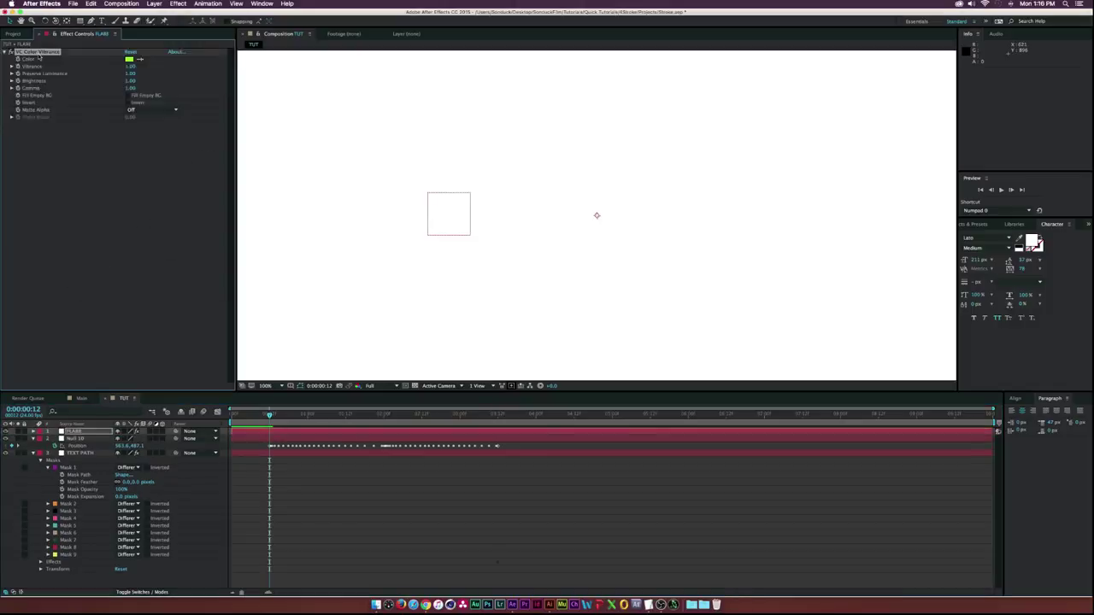
{"action": "left_click", "coordinate": [177, 3]}
{"action": "mouse_move", "coordinate": [211, 225]}
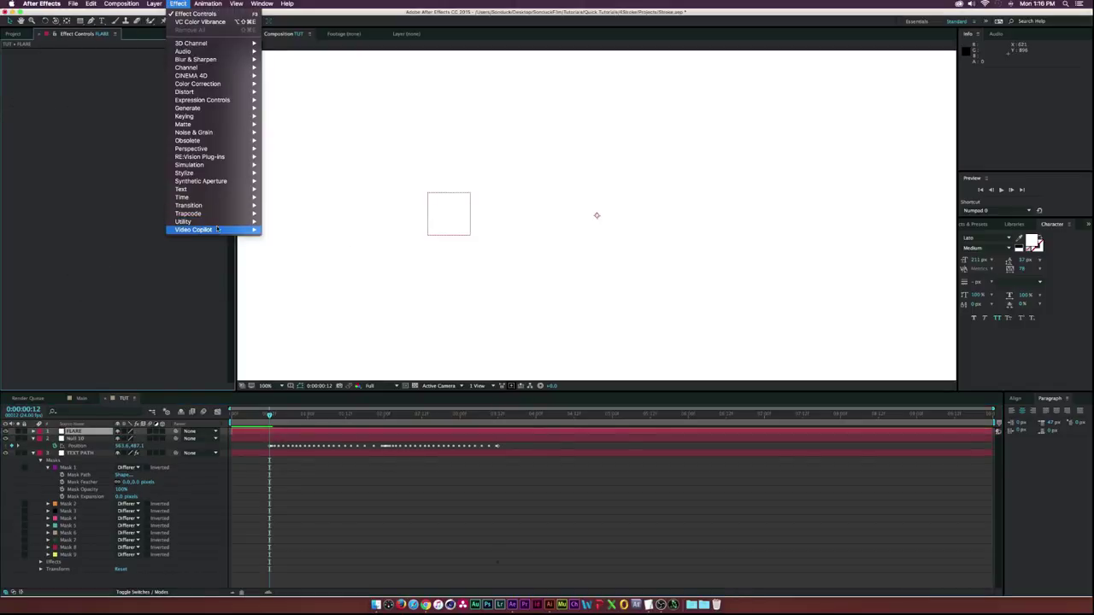
{"action": "left_click", "coordinate": [291, 238]}
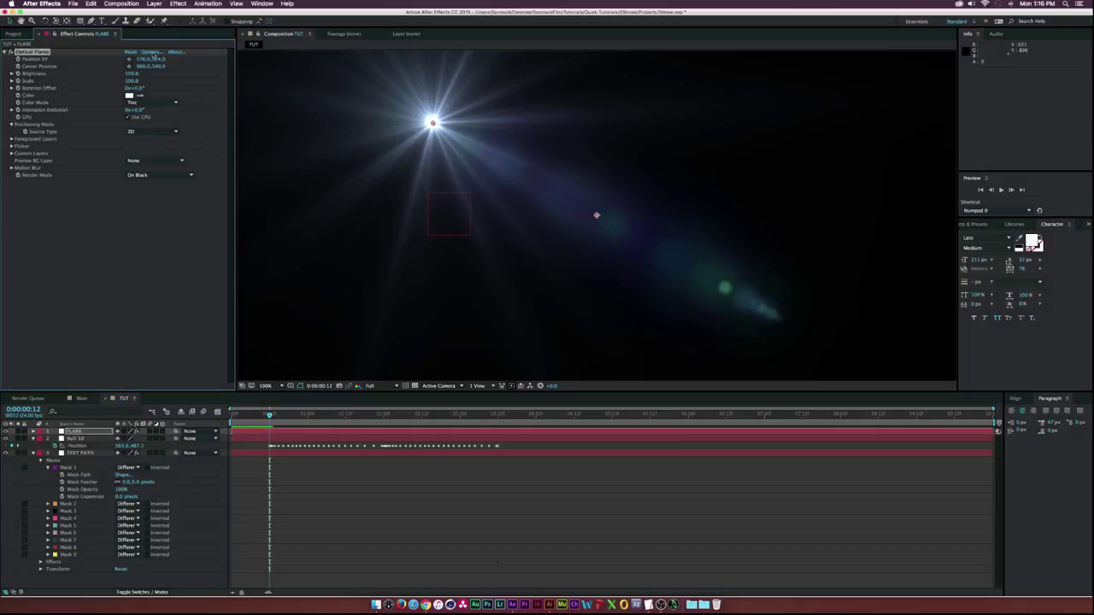
Clear all elements from the Optical Flares setup and build a new flare from a Glow and a Streak
{"action": "left_click", "coordinate": [151, 52]}
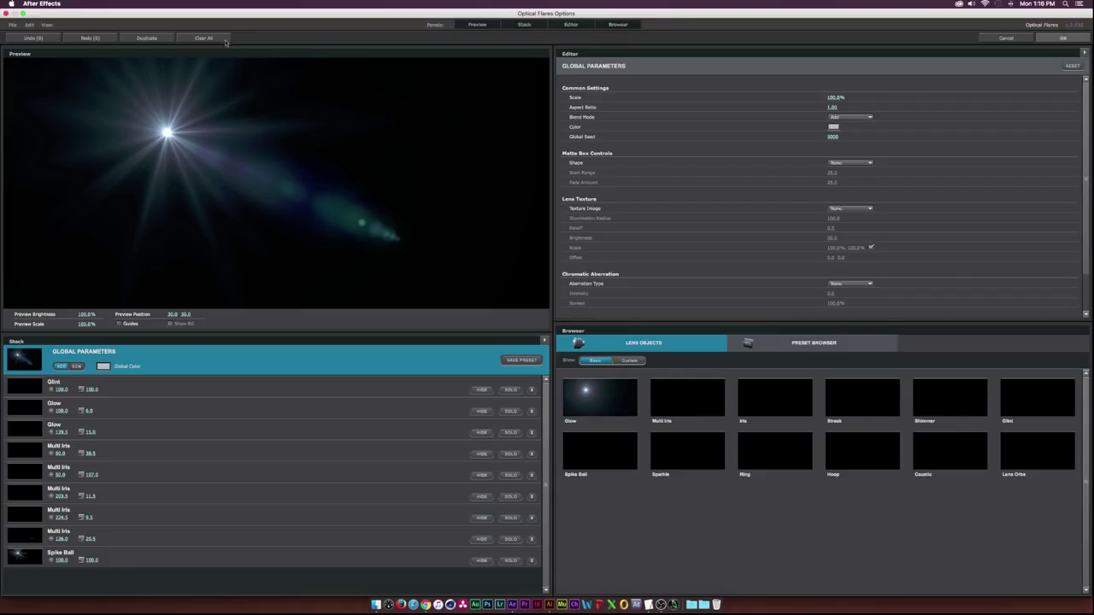
{"action": "left_click", "coordinate": [219, 39]}
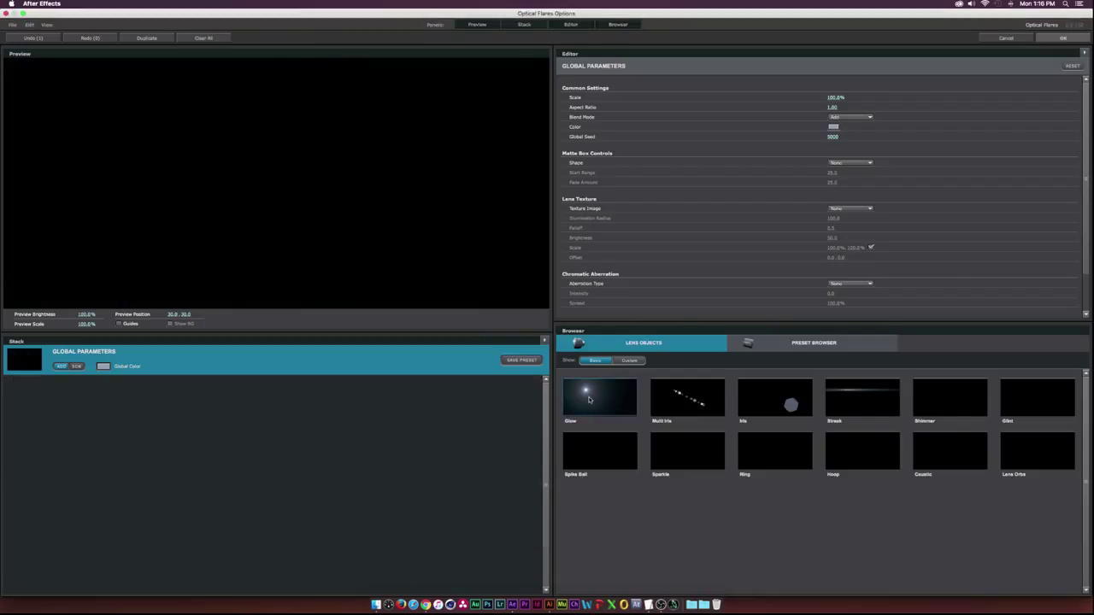
{"action": "left_click", "coordinate": [588, 399]}
{"action": "left_click", "coordinate": [861, 397]}
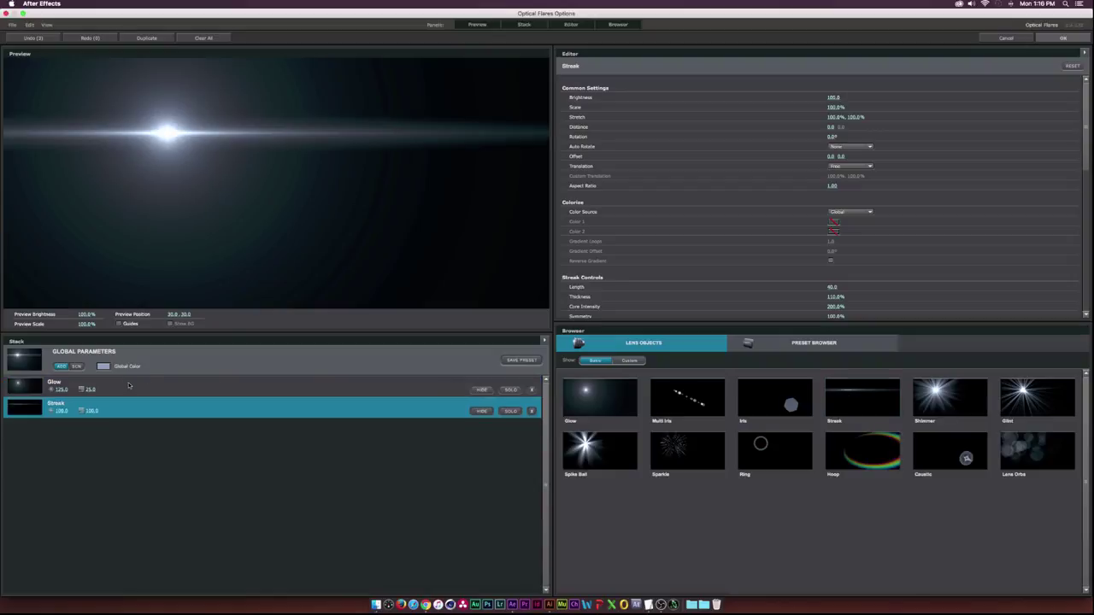
Reduce the Glow's scale to 3% and the Streak's scale to 24.5%
{"action": "left_click", "coordinate": [129, 386]}
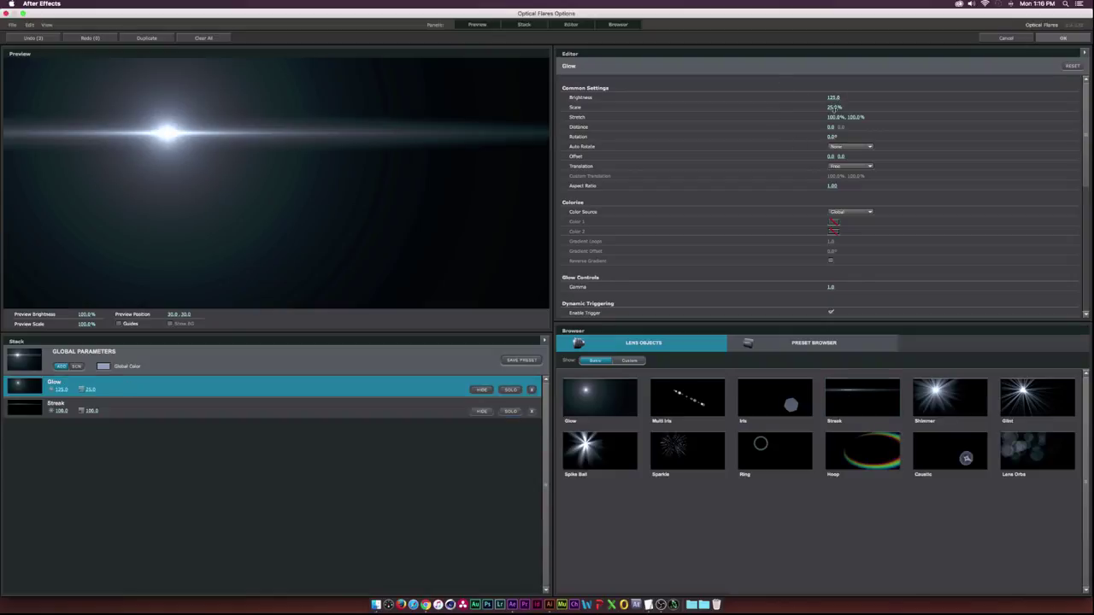
{"action": "left_click_drag", "start_coordinate": [832, 109], "coordinate": [814, 107]}
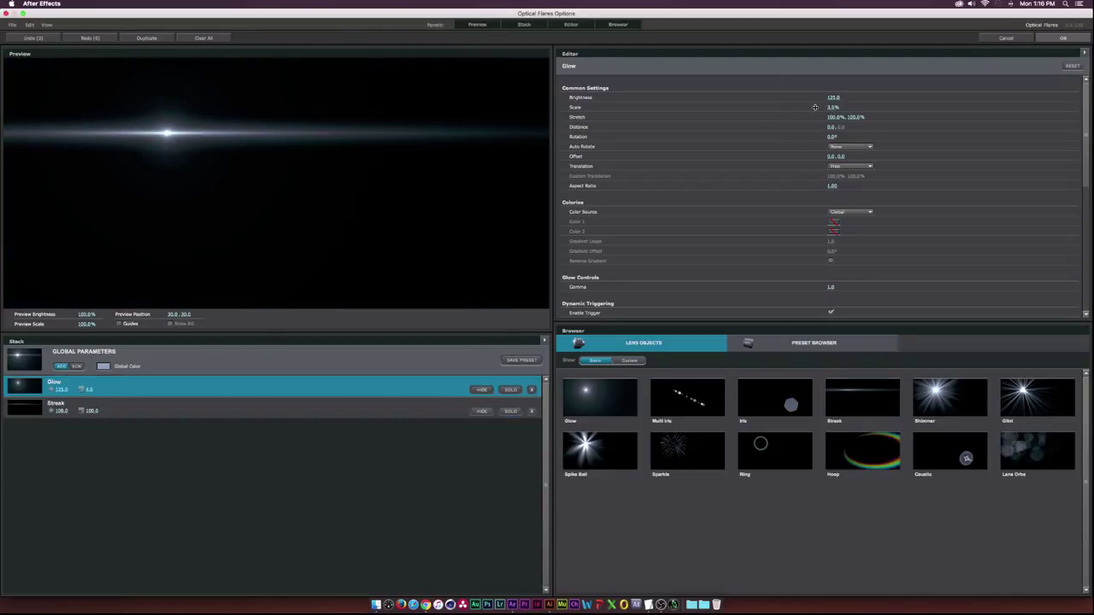
{"action": "left_click", "coordinate": [226, 405]}
{"action": "left_click_drag", "start_coordinate": [831, 107], "coordinate": [767, 109]}
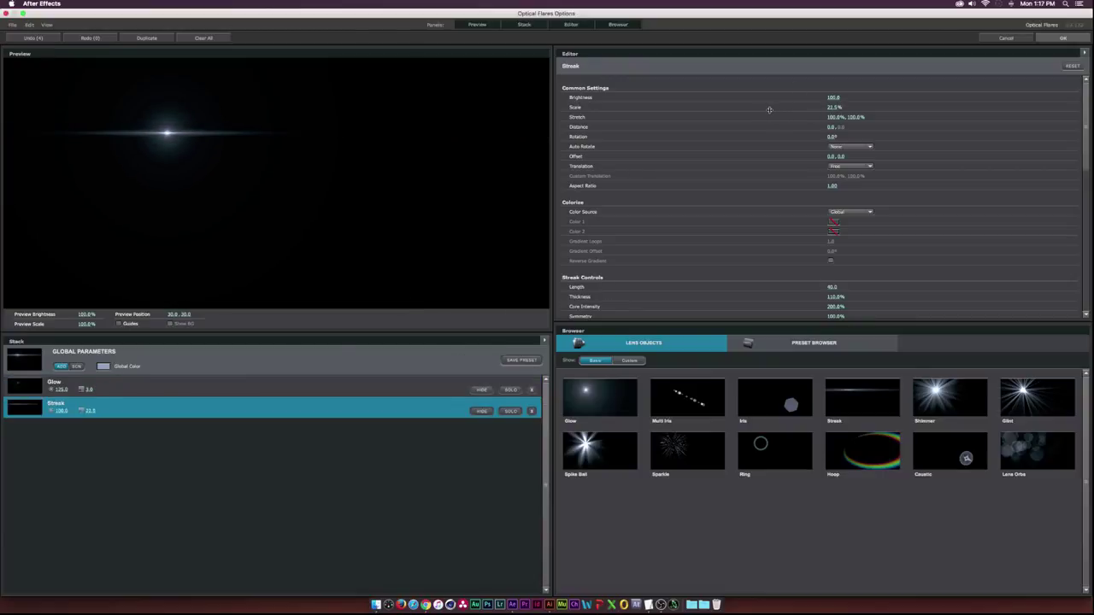
Change the flare's global color to a saturated pinkish red and apply the Optical Flares options
{"action": "left_click", "coordinate": [174, 363]}
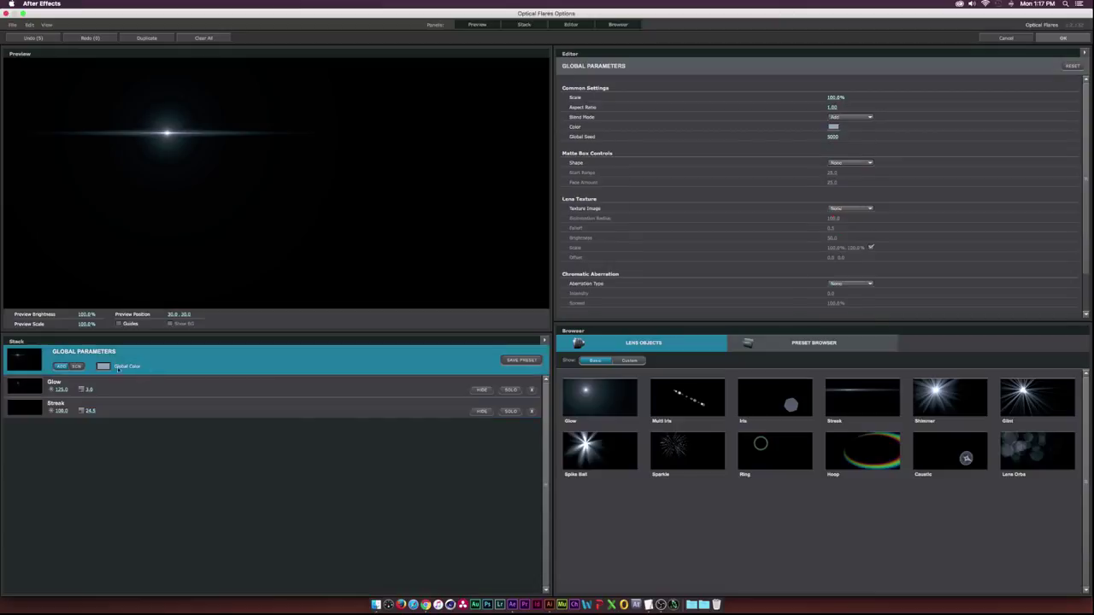
{"action": "left_click", "coordinate": [109, 365]}
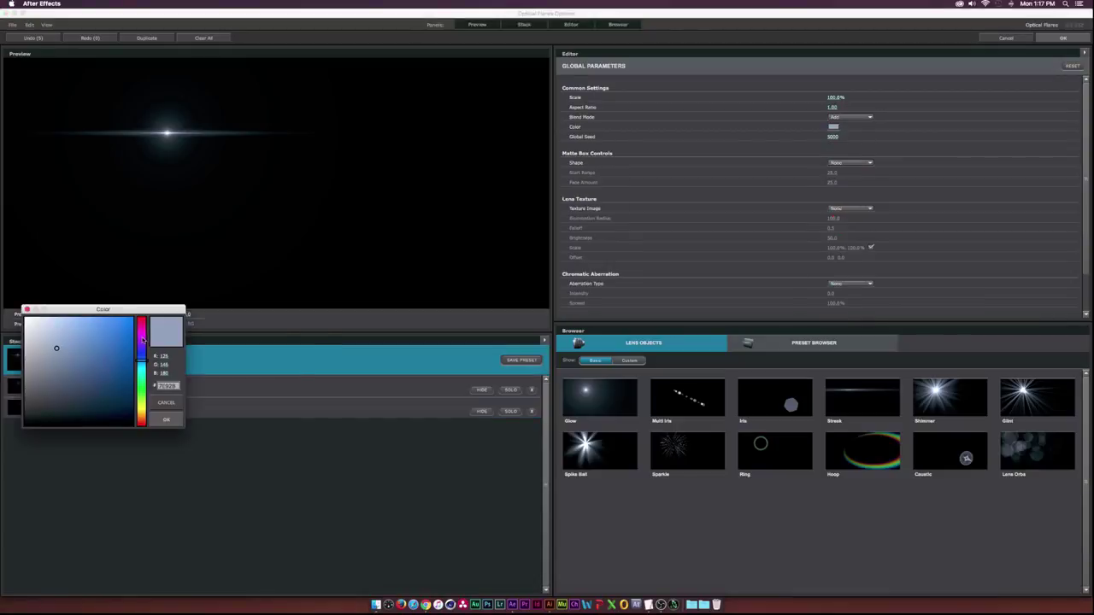
{"action": "left_click_drag", "start_coordinate": [142, 339], "coordinate": [145, 322]}
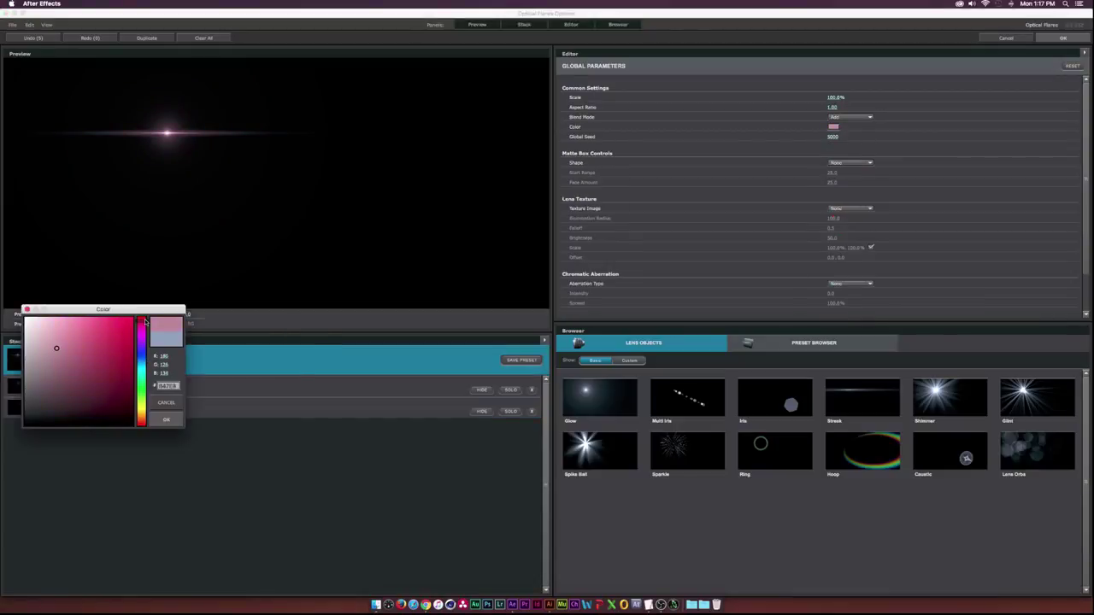
{"action": "left_click_drag", "start_coordinate": [118, 366], "coordinate": [108, 351]}
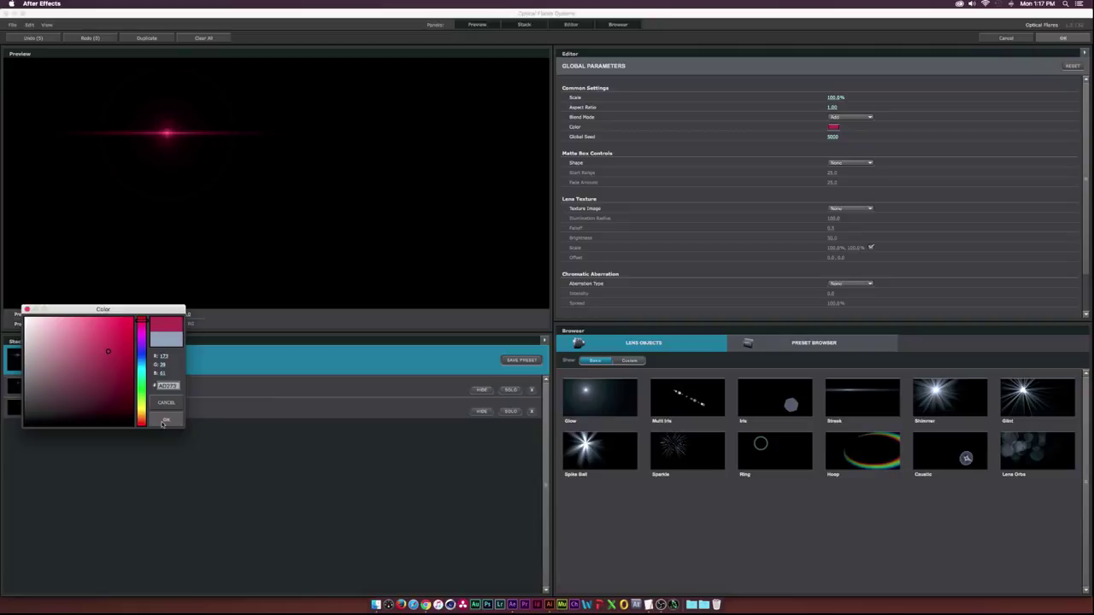
{"action": "left_click", "coordinate": [165, 420]}
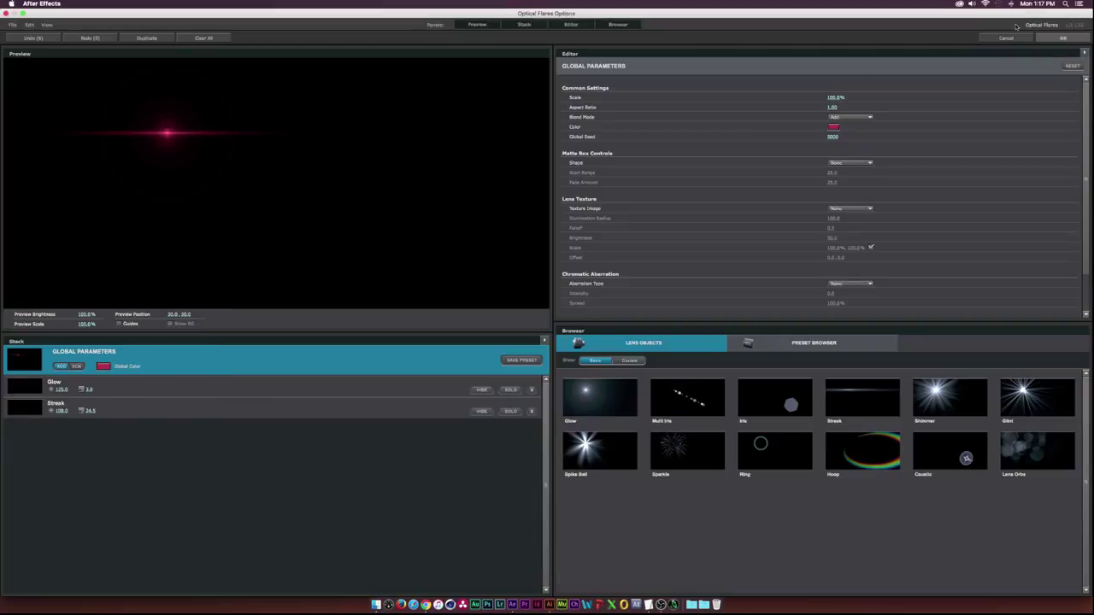
{"action": "left_click", "coordinate": [1061, 39]}
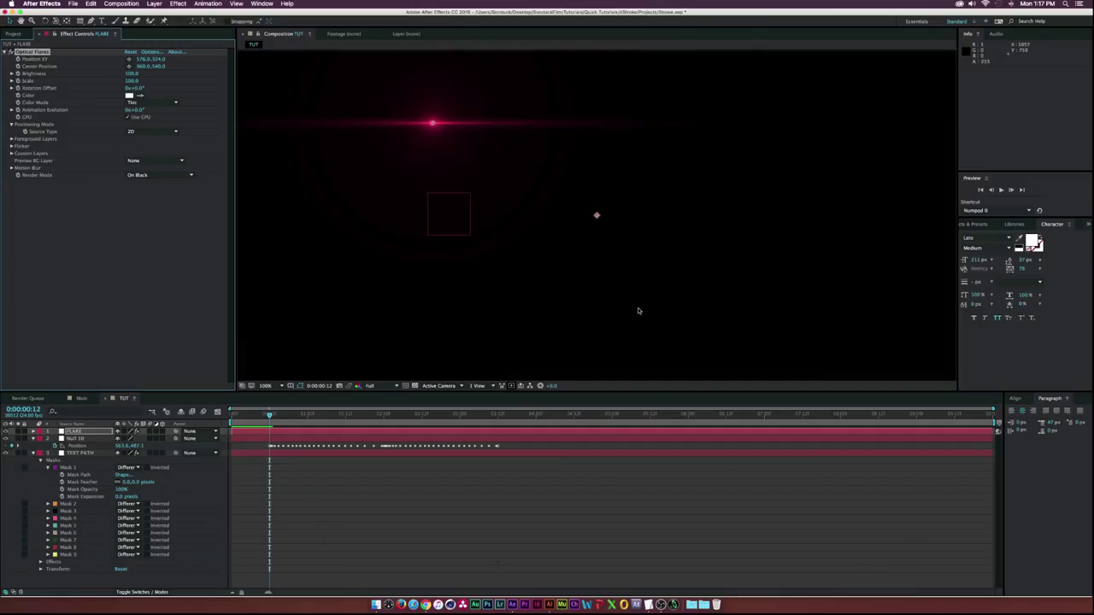
Set the flare's Flicker Speed to 24, raise its Flicker Amount, and set the FLARE layer's blend mode to Add
{"action": "left_click", "coordinate": [11, 146]}
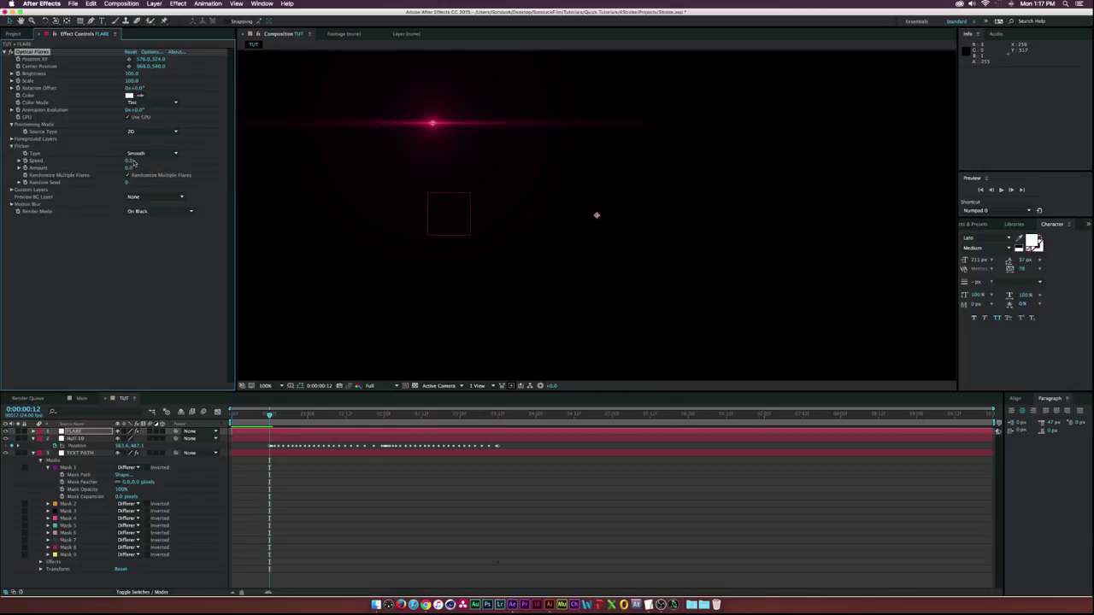
{"action": "left_click_drag", "start_coordinate": [133, 162], "coordinate": [147, 162]}
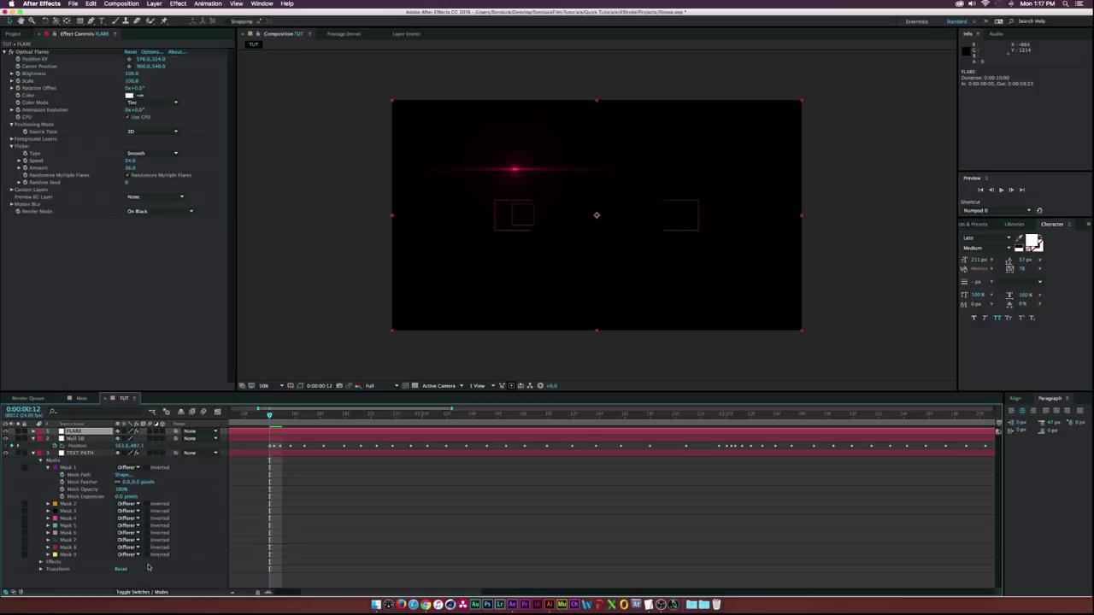
{"action": "left_click", "coordinate": [143, 592]}
{"action": "left_click", "coordinate": [133, 431]}
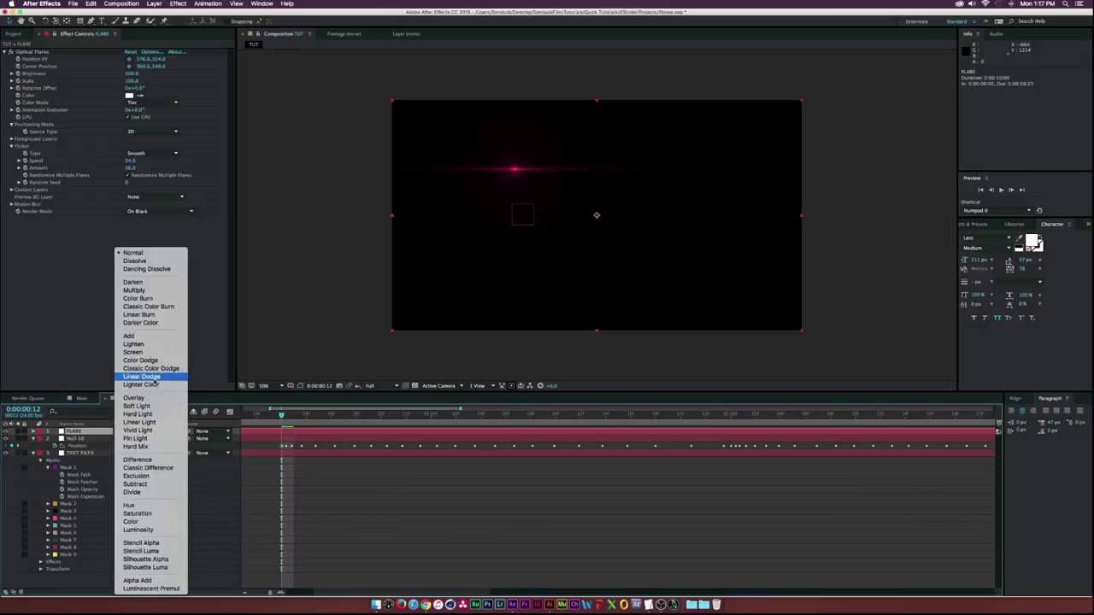
{"action": "left_click", "coordinate": [141, 337]}
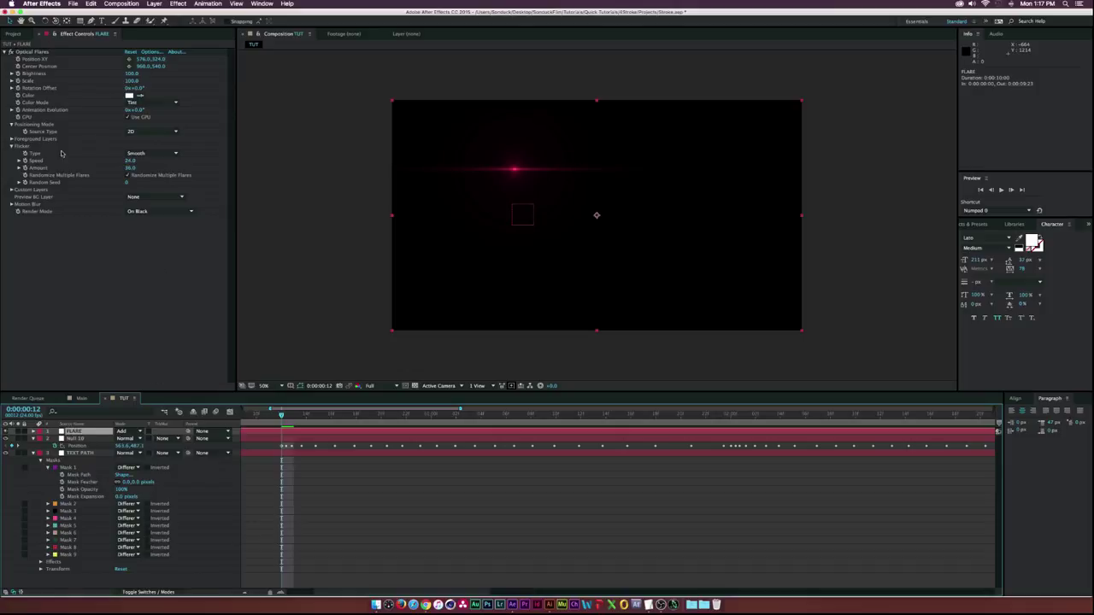
Link the flare's Position XY to Null 10's Position with an expression, and check its motion along the first letter
{"action": "left_click", "coordinate": [18, 59], "text": "alt"}
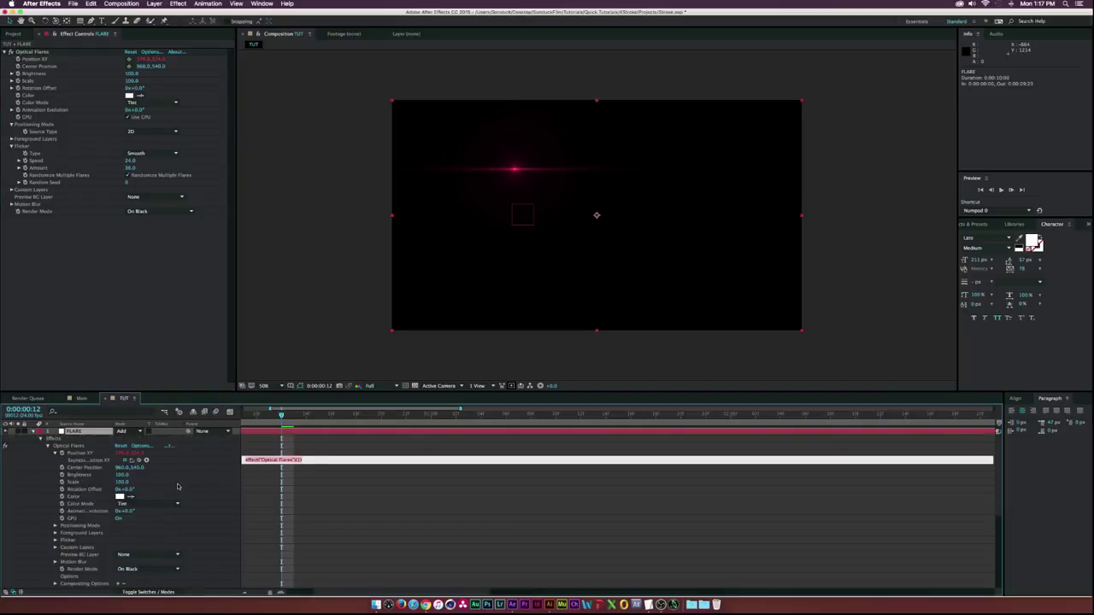
{"action": "scroll", "coordinate": [177, 486], "scroll_direction": "down", "scroll_amount": 2}
{"action": "mouse_move", "coordinate": [140, 432]}
{"action": "left_mouse_down"}
{"action": "mouse_move", "coordinate": [112, 518]}
{"action": "mouse_move", "coordinate": [64, 577]}
{"action": "mouse_move", "coordinate": [78, 578]}
{"action": "left_mouse_up"}
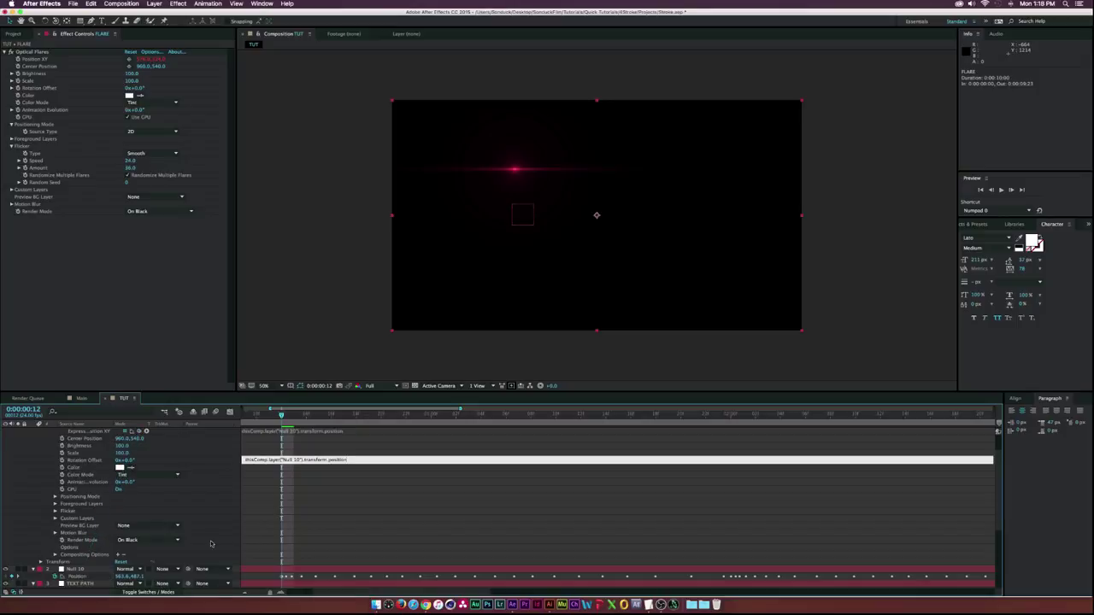
{"action": "left_click", "coordinate": [177, 526]}
{"action": "left_click", "coordinate": [208, 508]}
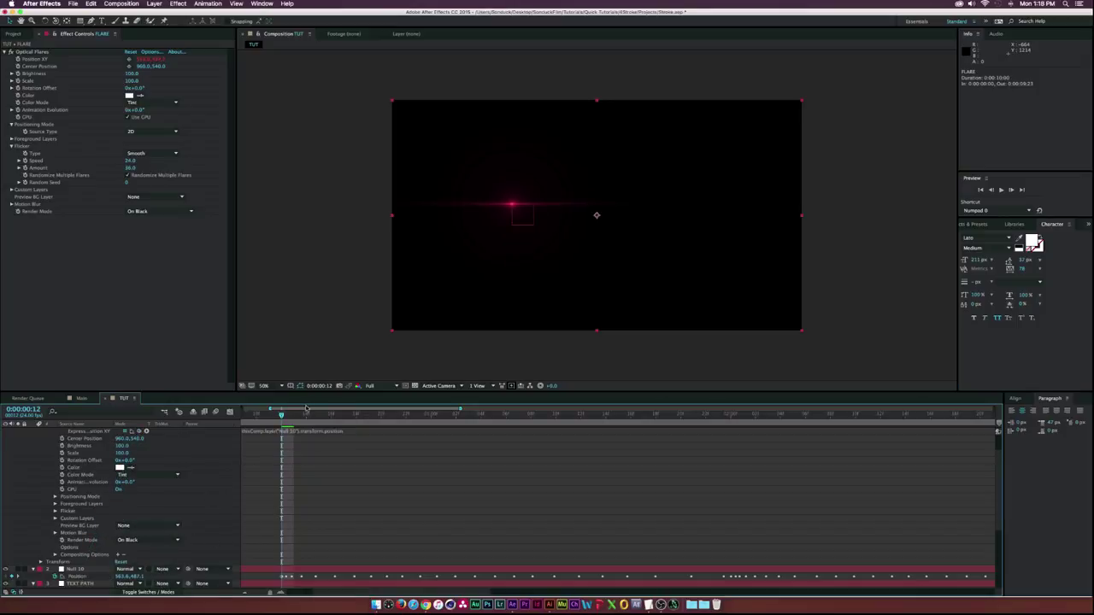
{"action": "left_click_drag", "start_coordinate": [281, 415], "coordinate": [369, 417]}
{"action": "scroll", "coordinate": [155, 457], "scroll_direction": "up", "scroll_amount": 2}
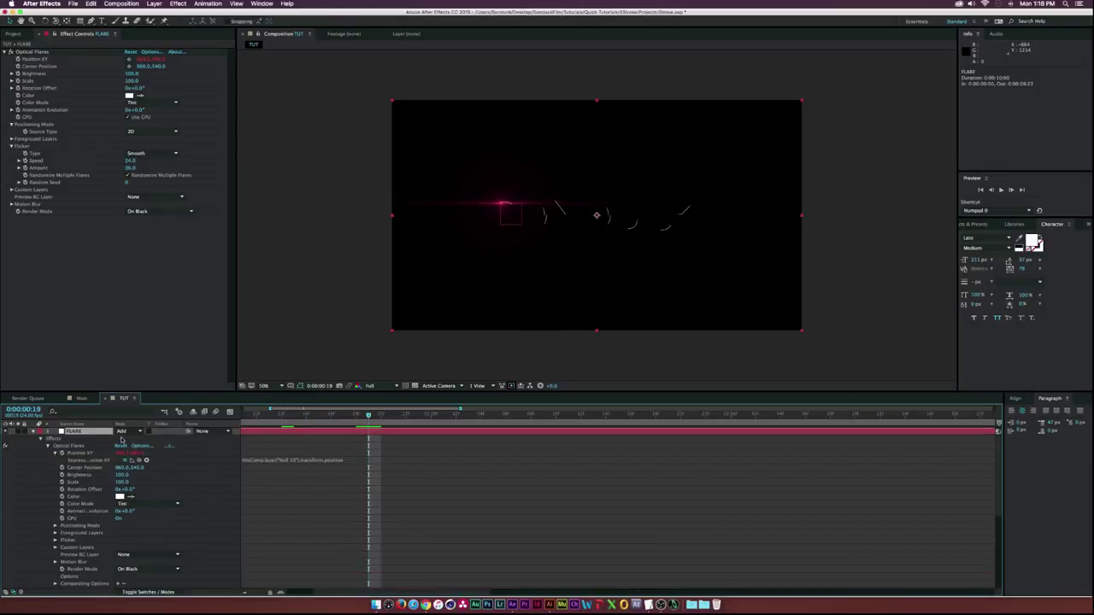
{"action": "key", "text": "period"}
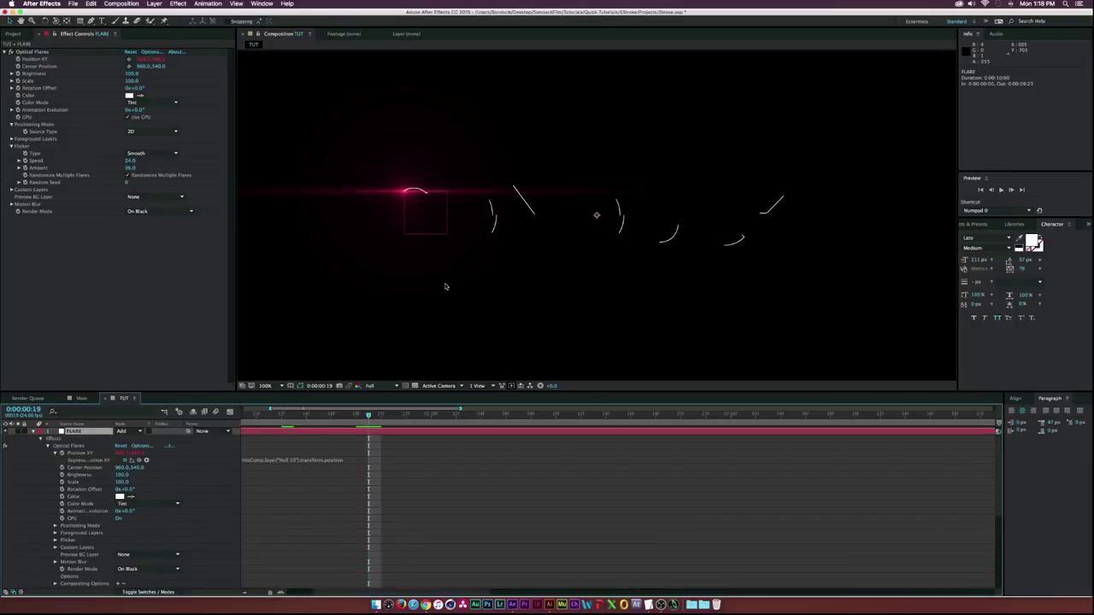
{"action": "mouse_move", "coordinate": [329, 416]}
{"action": "left_mouse_down"}
{"action": "mouse_move", "coordinate": [294, 416]}
{"action": "mouse_move", "coordinate": [344, 416]}
{"action": "left_mouse_up"}
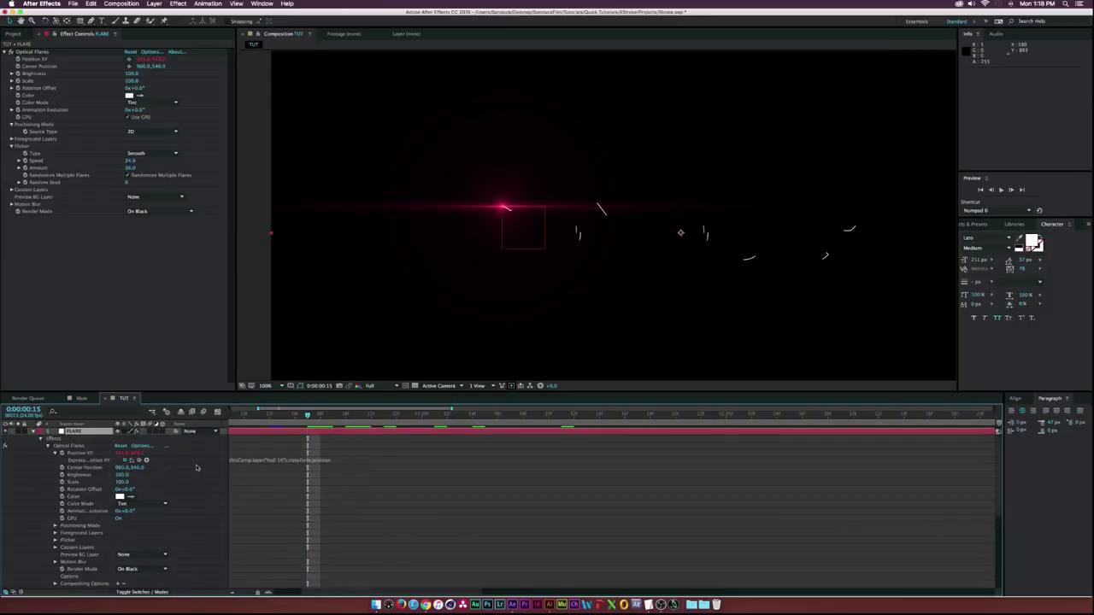
Make Null 10 a 3D layer and set the Optical Flares Source Type to 3D
{"action": "scroll", "coordinate": [196, 467], "scroll_direction": "down", "scroll_amount": 5}
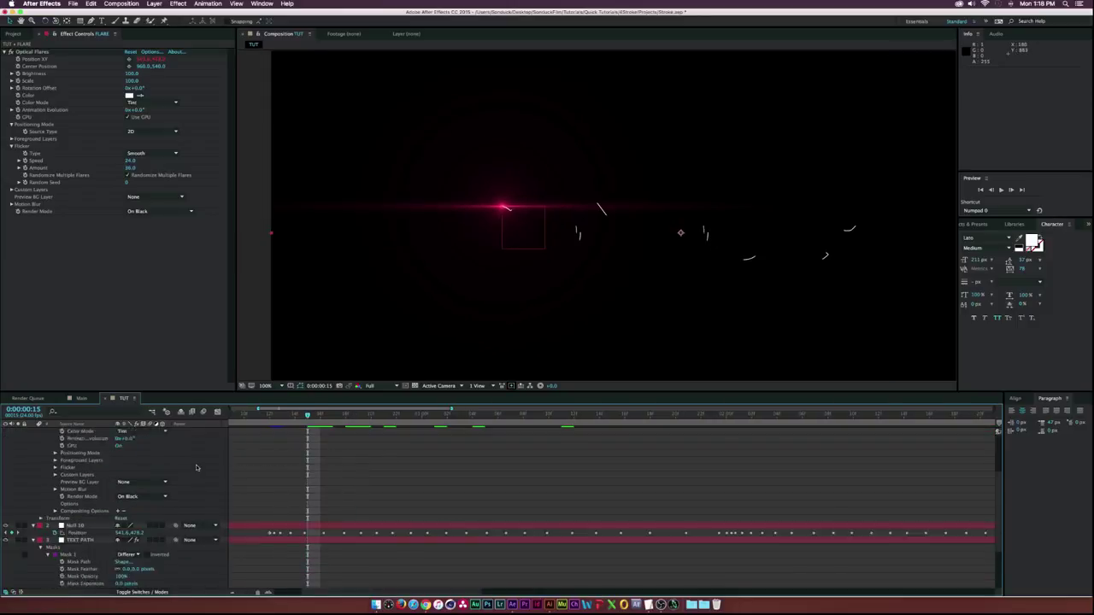
{"action": "left_click", "coordinate": [169, 504]}
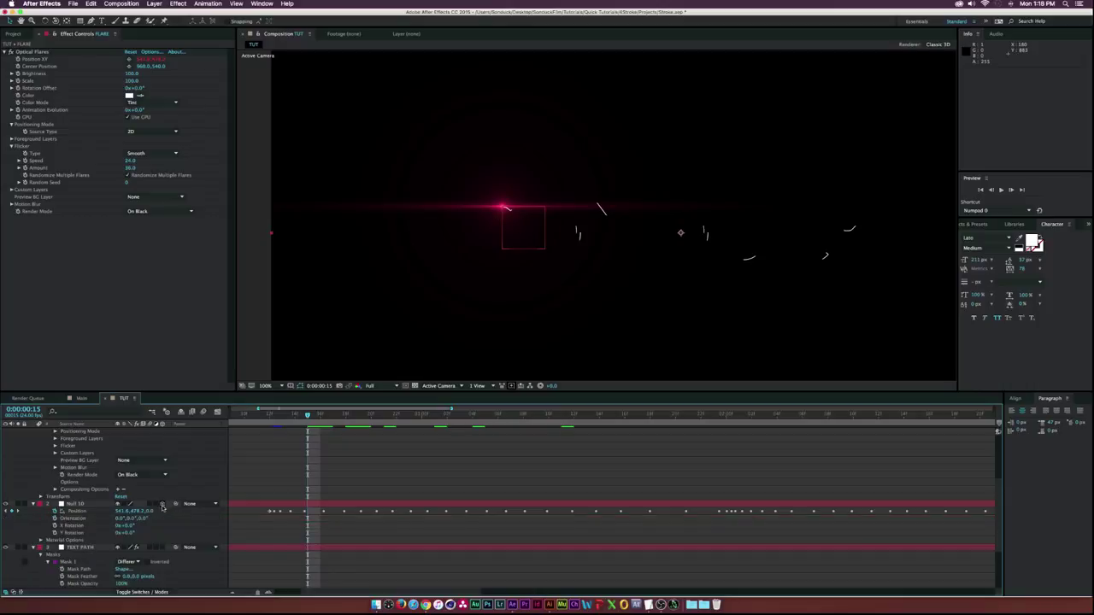
{"action": "scroll", "coordinate": [92, 544], "scroll_direction": "up", "scroll_amount": 5}
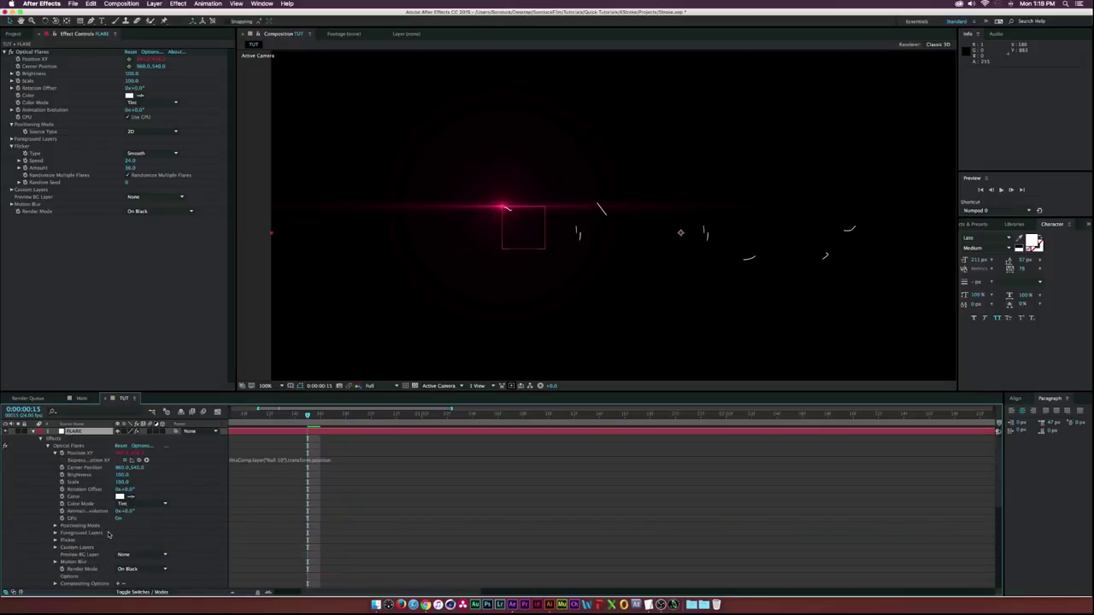
{"action": "left_click", "coordinate": [86, 432]}
{"action": "left_click", "coordinate": [138, 132]}
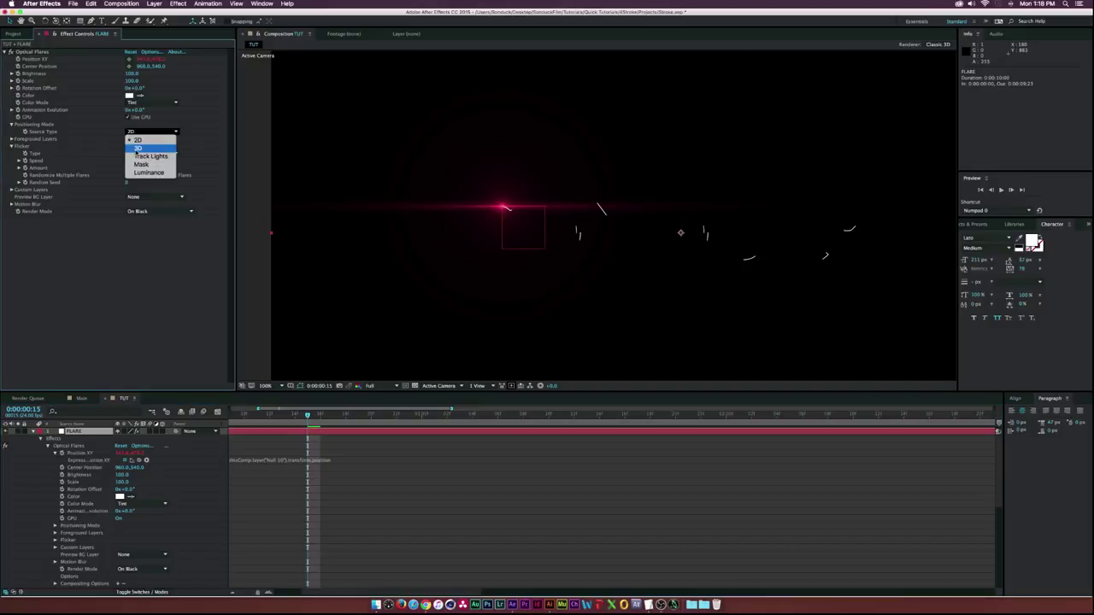
{"action": "left_click", "coordinate": [137, 149]}
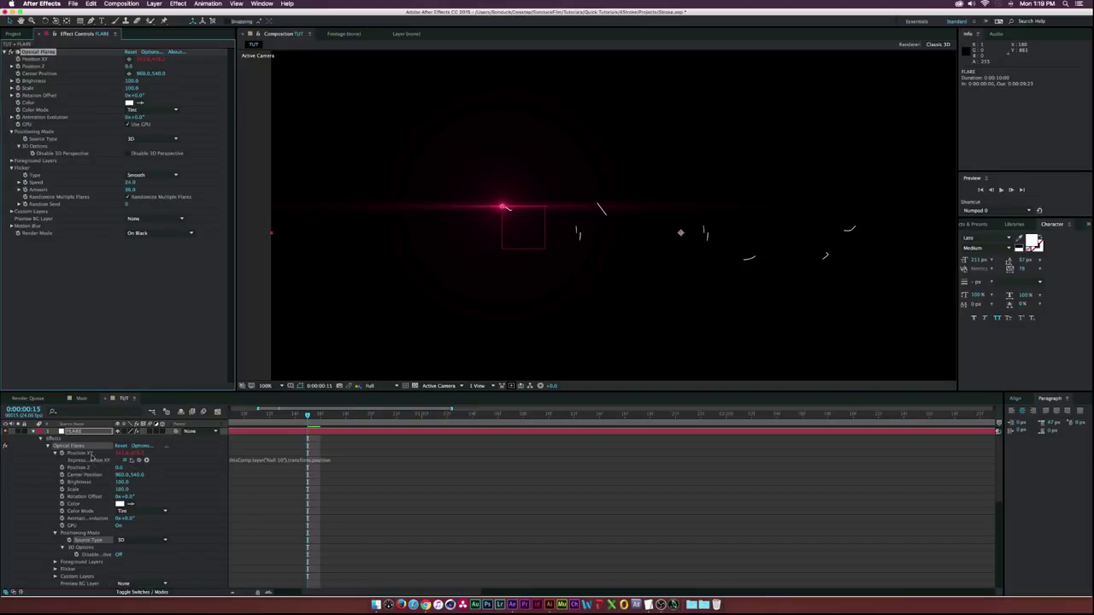
Link the flare's Position Z to the Z value of Null 10's Position with an expression
{"action": "left_click", "coordinate": [62, 468], "text": "alt"}
{"action": "scroll", "coordinate": [167, 475], "scroll_direction": "down", "scroll_amount": 2}
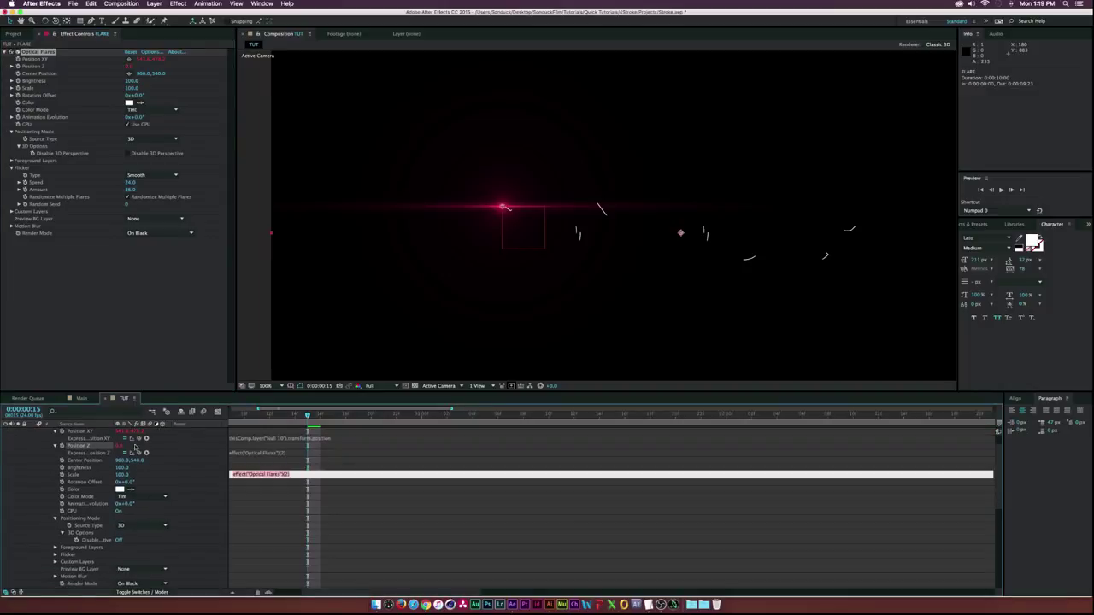
{"action": "scroll", "coordinate": [135, 446], "scroll_direction": "down", "scroll_amount": 1}
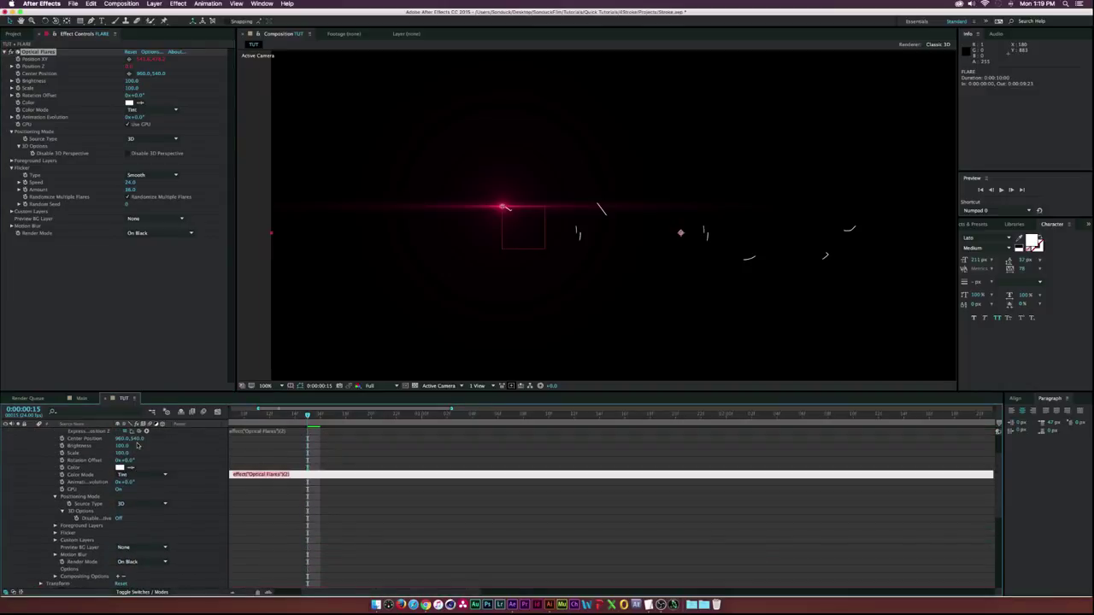
{"action": "scroll", "coordinate": [141, 563], "scroll_direction": "down", "scroll_amount": 2}
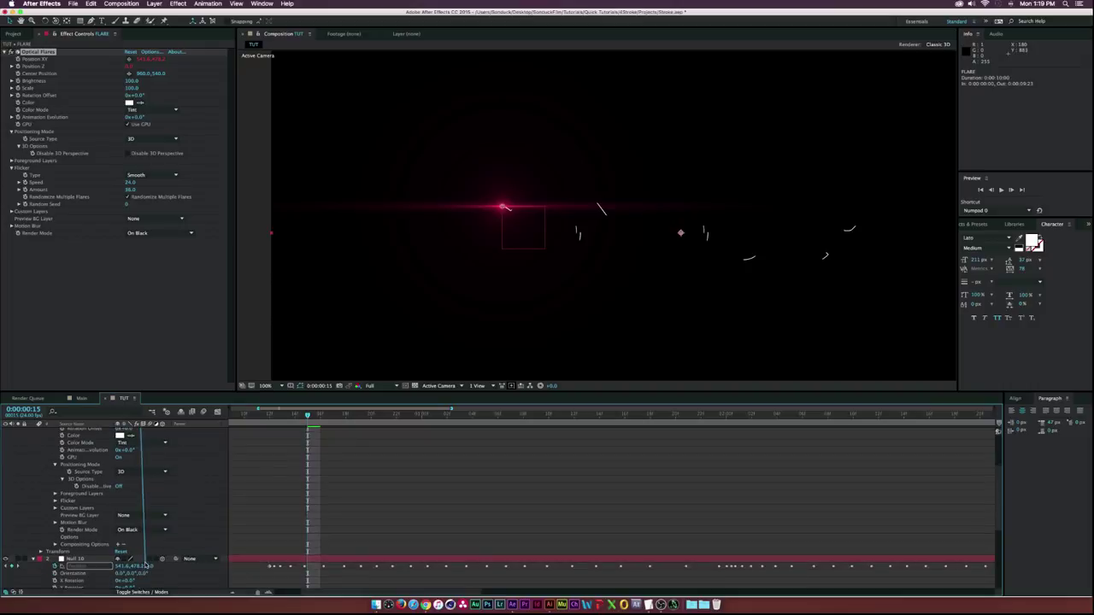
{"action": "left_click_drag", "start_coordinate": [146, 564], "coordinate": [147, 565]}
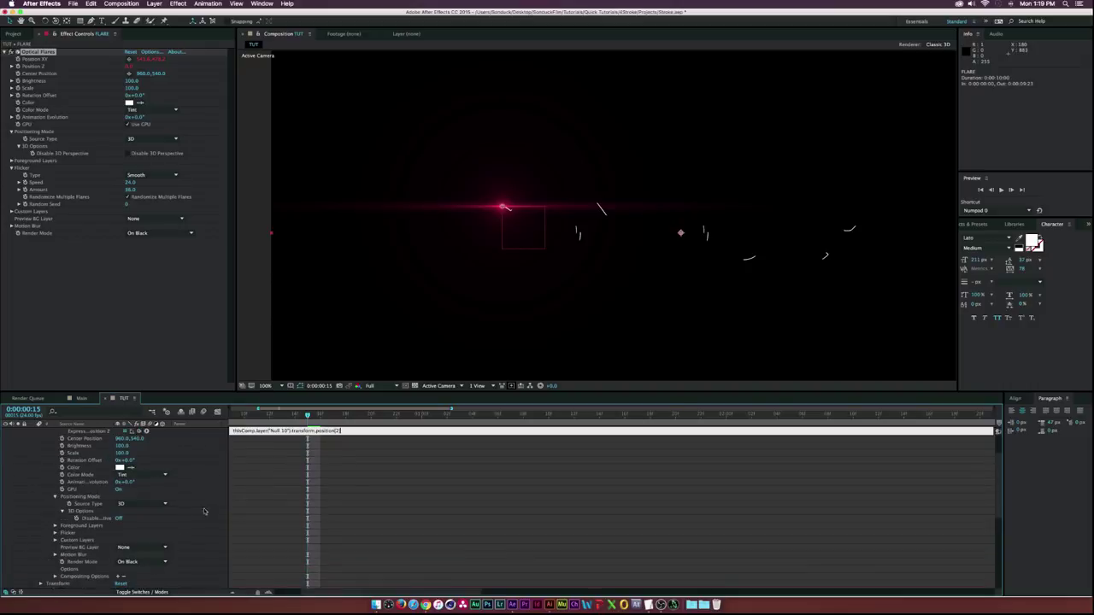
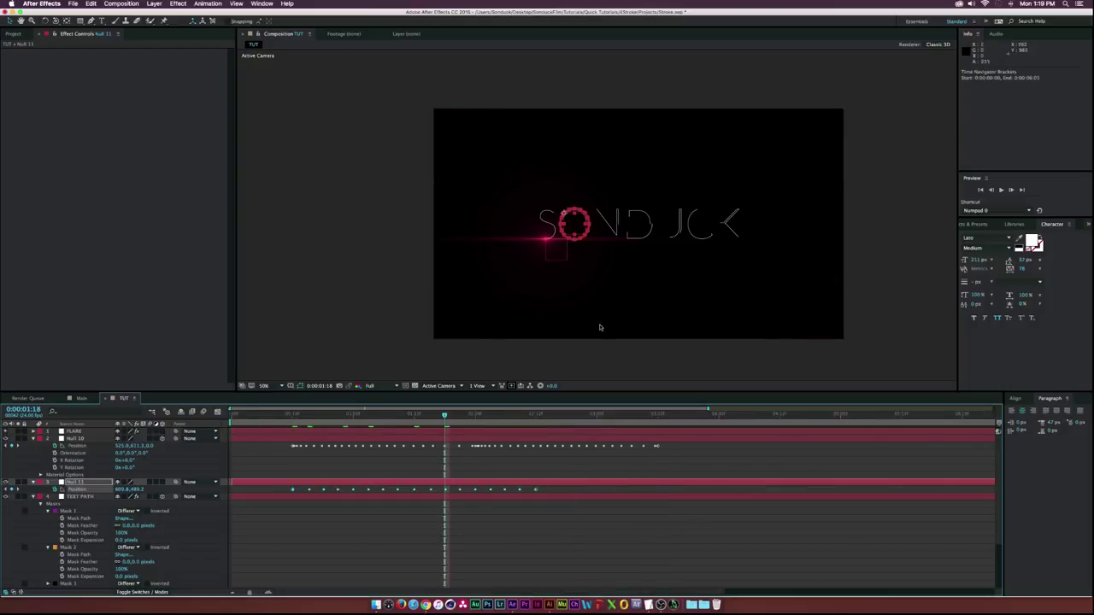
Stretch Null 11's Position keyframes to end about where Null 10's end, and select the FLARE layer
{"action": "left_click", "coordinate": [542, 492]}
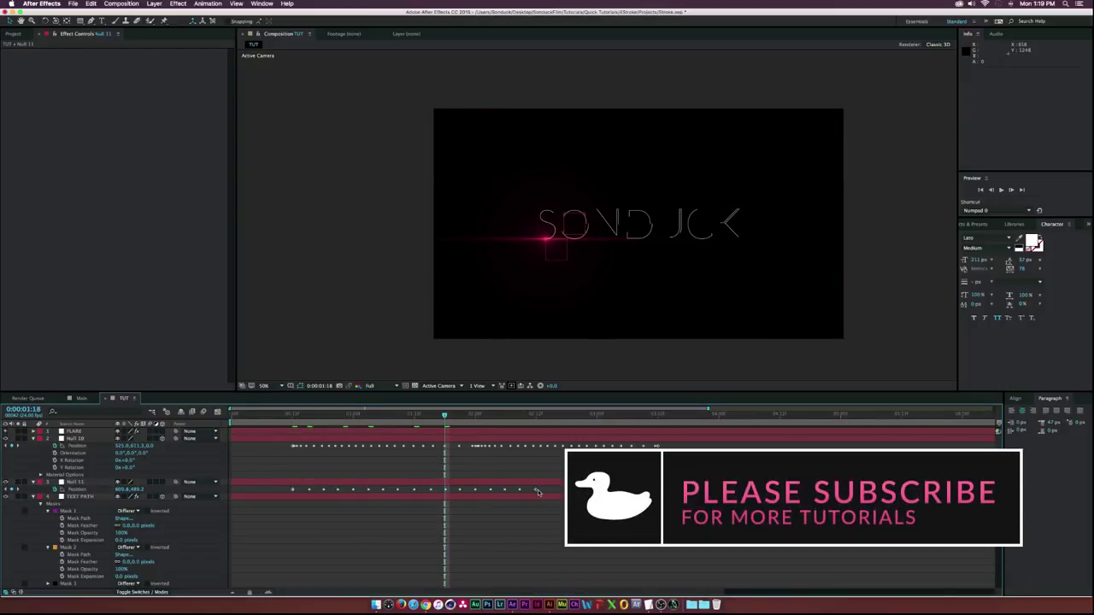
{"action": "left_click", "coordinate": [536, 490]}
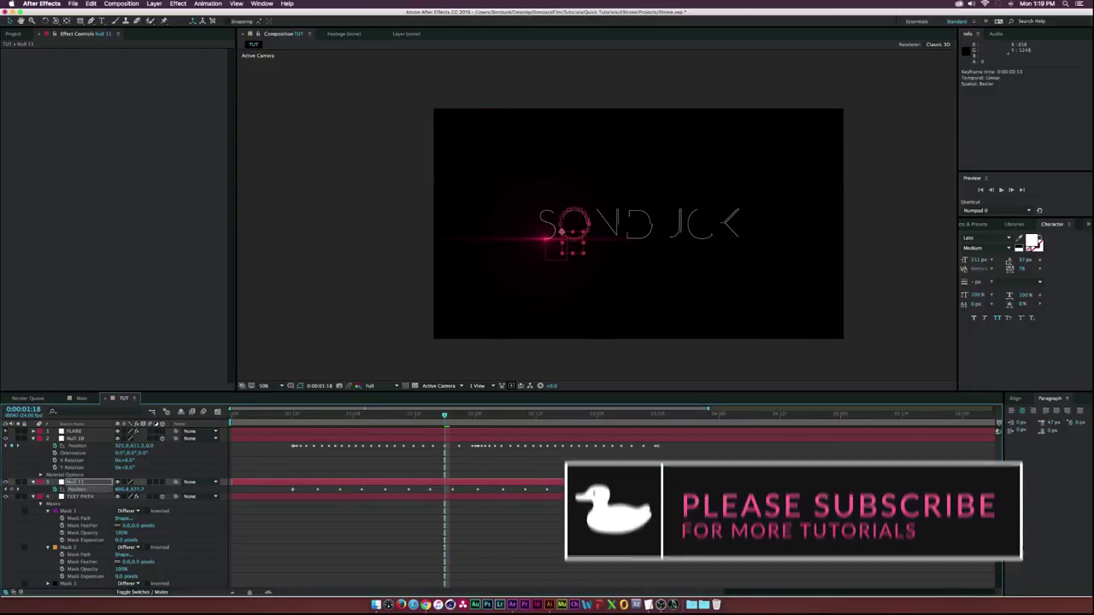
{"action": "left_click", "coordinate": [72, 431]}
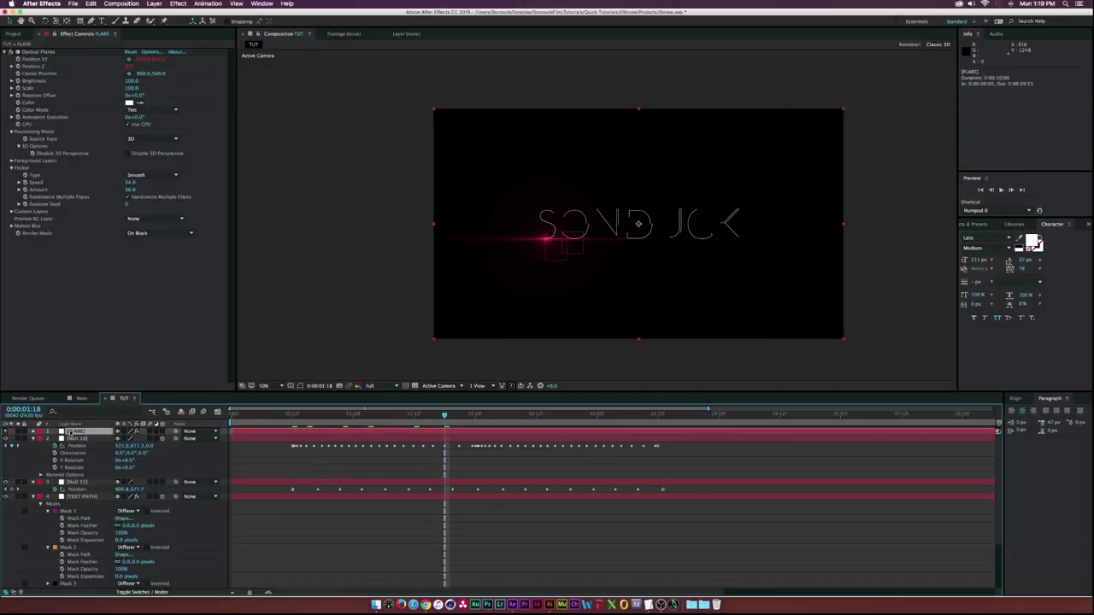
Duplicate the FLARE layer and relink the copy's Position XY expression to Null 11's Position
{"action": "key", "text": "super+d"}
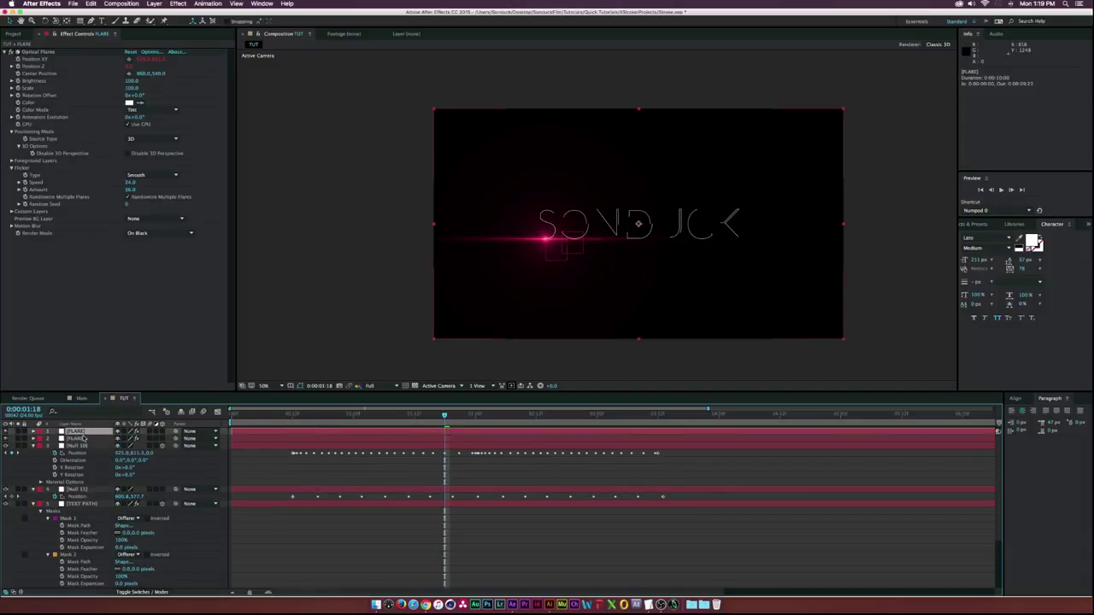
{"action": "key", "text": "u"}
{"action": "key", "text": "u"}
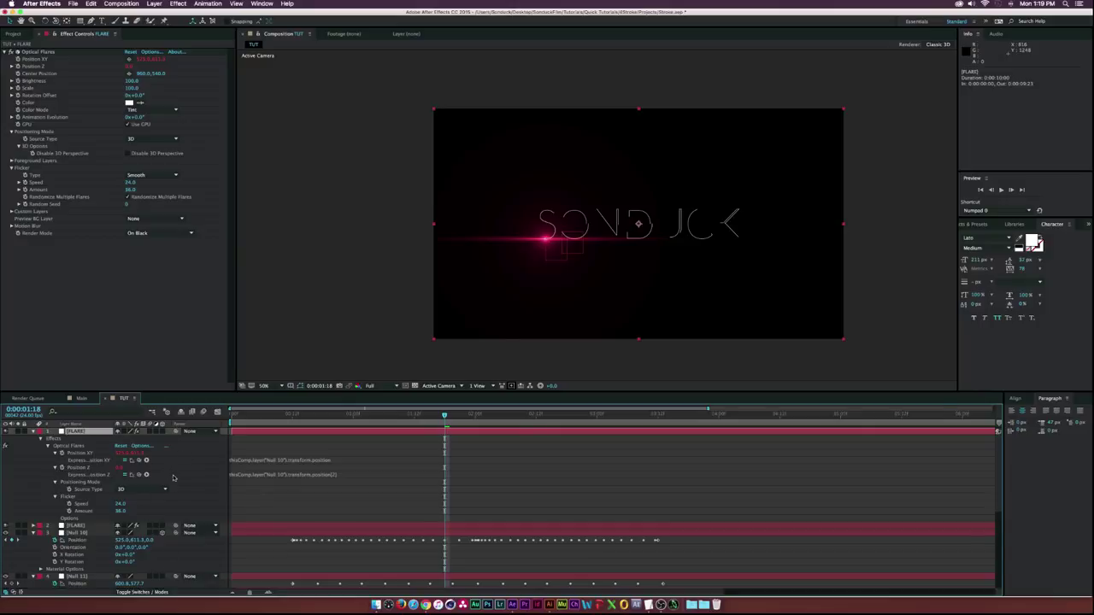
{"action": "scroll", "coordinate": [173, 474], "scroll_direction": "down", "scroll_amount": 1}
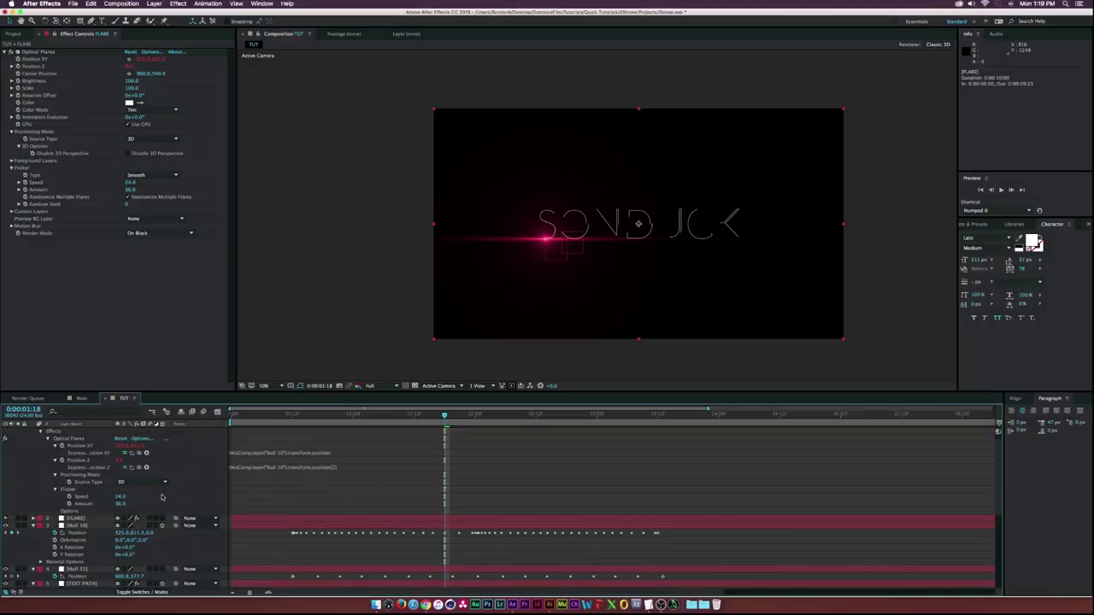
{"action": "left_click_drag", "start_coordinate": [140, 455], "coordinate": [92, 577]}
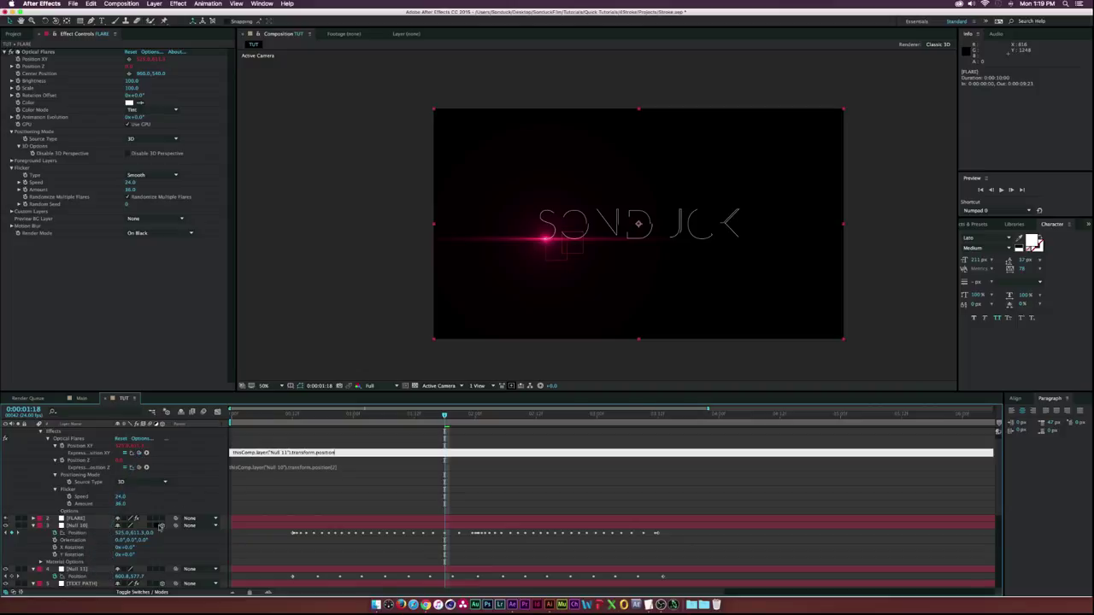
Make Null 11 a 3D layer and relink the copied flare's Position Z expression to the Z value of its Position
{"action": "left_click", "coordinate": [192, 472]}
{"action": "left_click", "coordinate": [163, 569]}
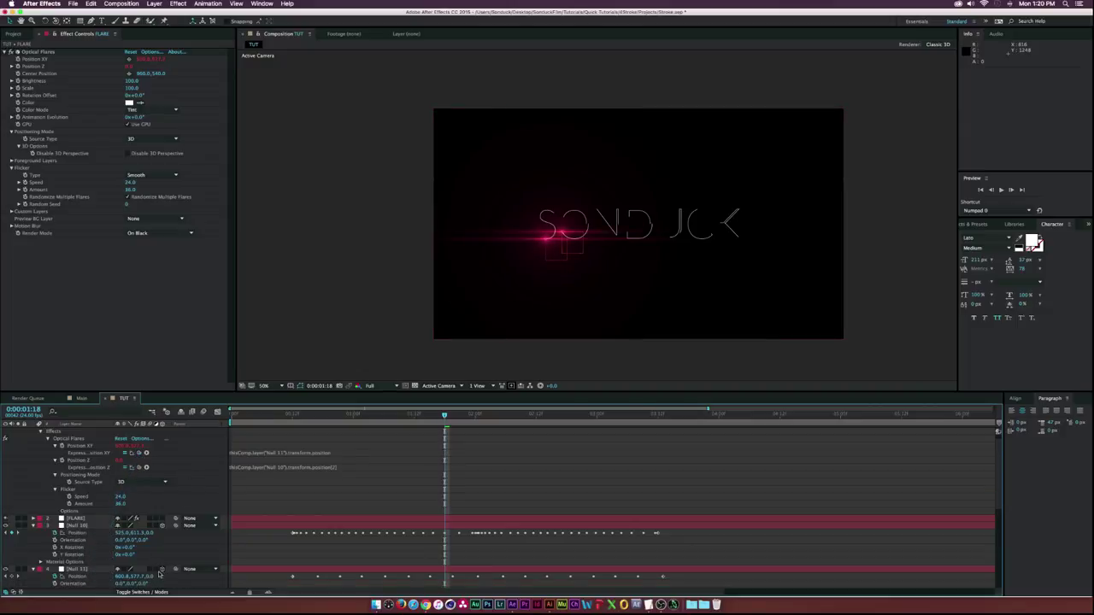
{"action": "left_click_drag", "start_coordinate": [139, 468], "coordinate": [147, 577]}
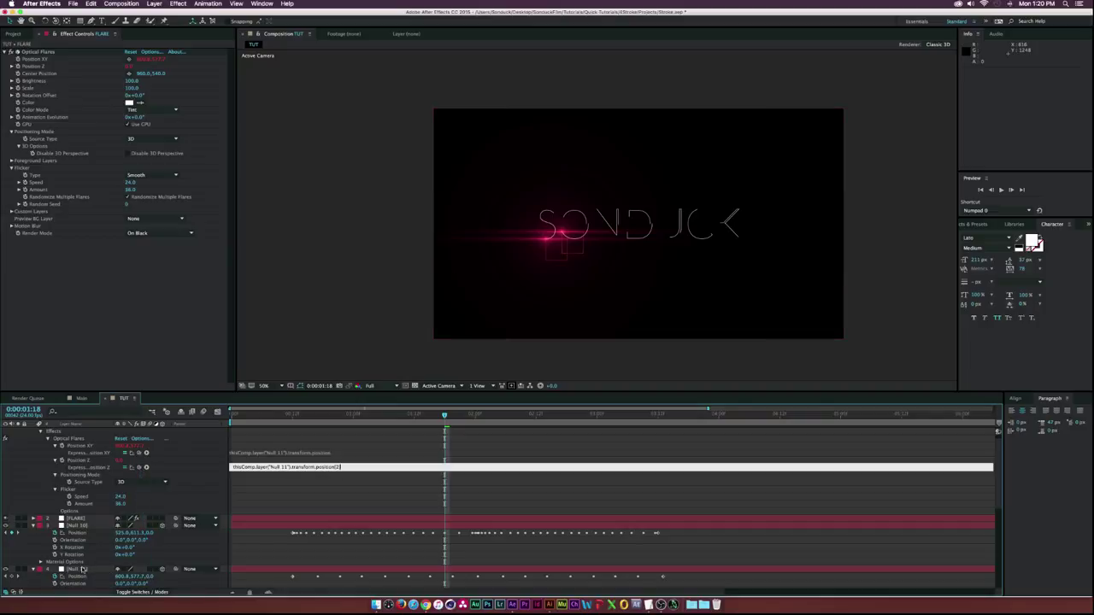
{"action": "left_click", "coordinate": [178, 548]}
Check how the two flares travel along the first letters, and review the remaining masks of the TEXT PATH layer
{"action": "left_click_drag", "start_coordinate": [340, 415], "coordinate": [425, 422]}
{"action": "scroll", "coordinate": [568, 233], "scroll_direction": "up", "scroll_amount": 1}
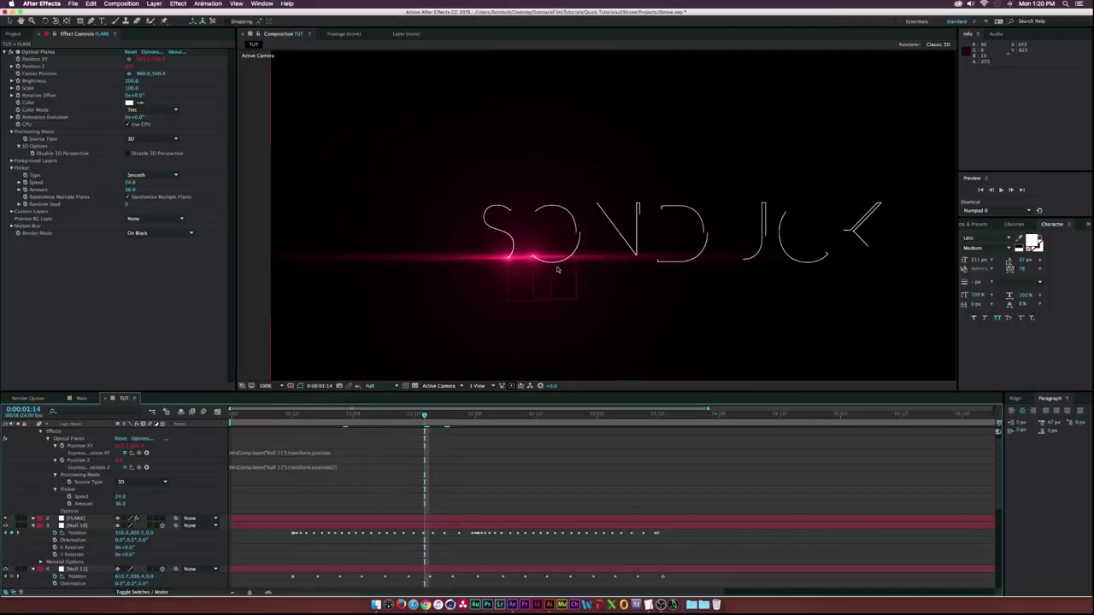
{"action": "scroll", "coordinate": [191, 511], "scroll_direction": "down", "scroll_amount": 10}
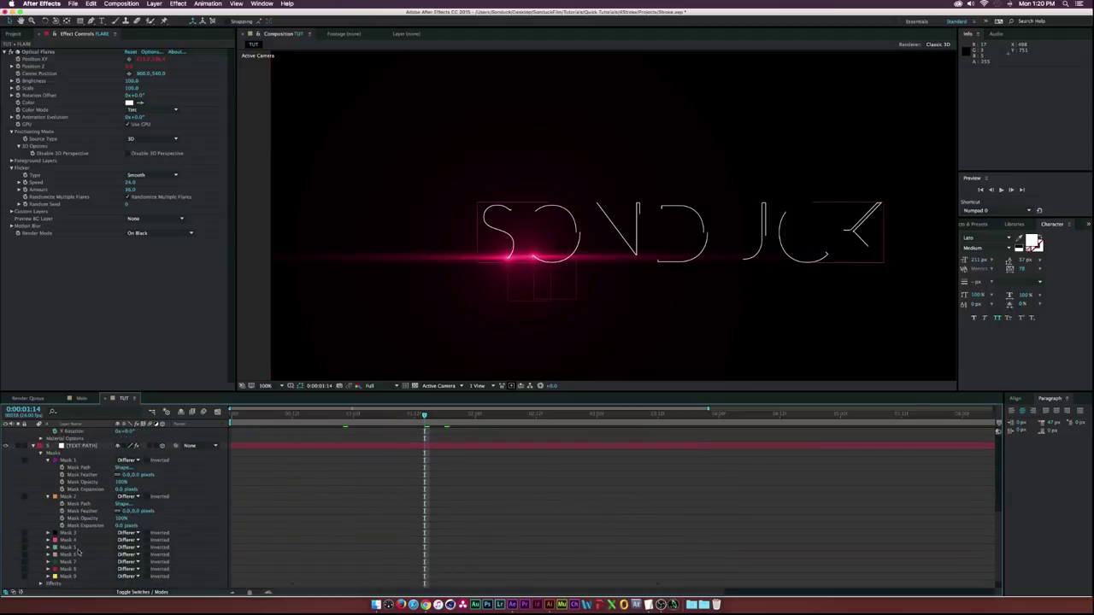
{"action": "left_click", "coordinate": [362, 438]}
{"action": "left_click_drag", "start_coordinate": [445, 415], "coordinate": [567, 419]}
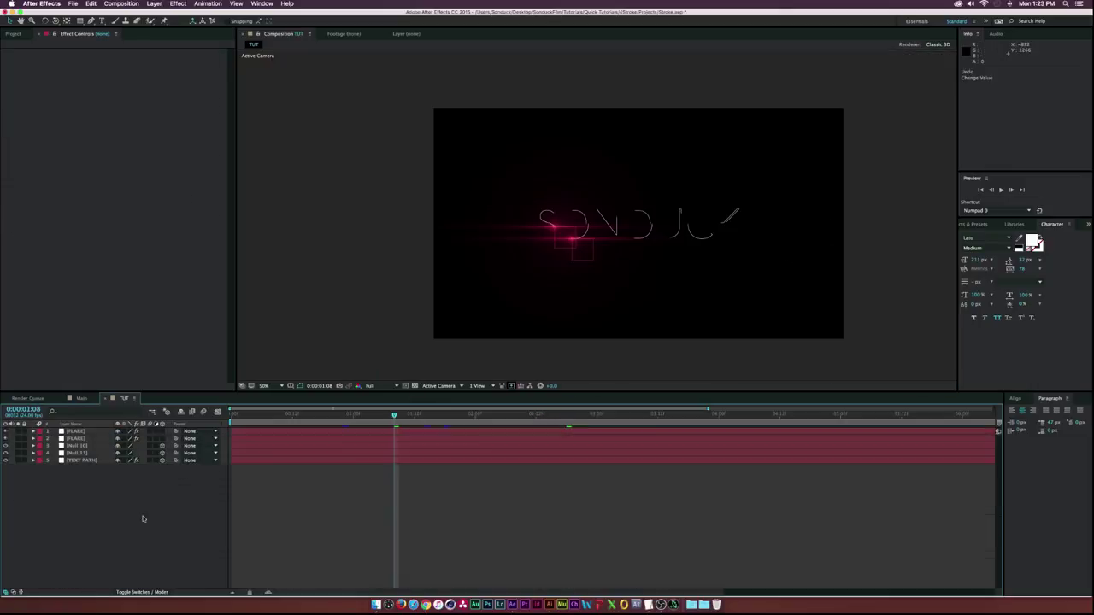
Start keyframing the top FLARE layer's Brightness, with the first keyframe at 0:00:00:11 and a value of 0
{"action": "left_click", "coordinate": [76, 431]}
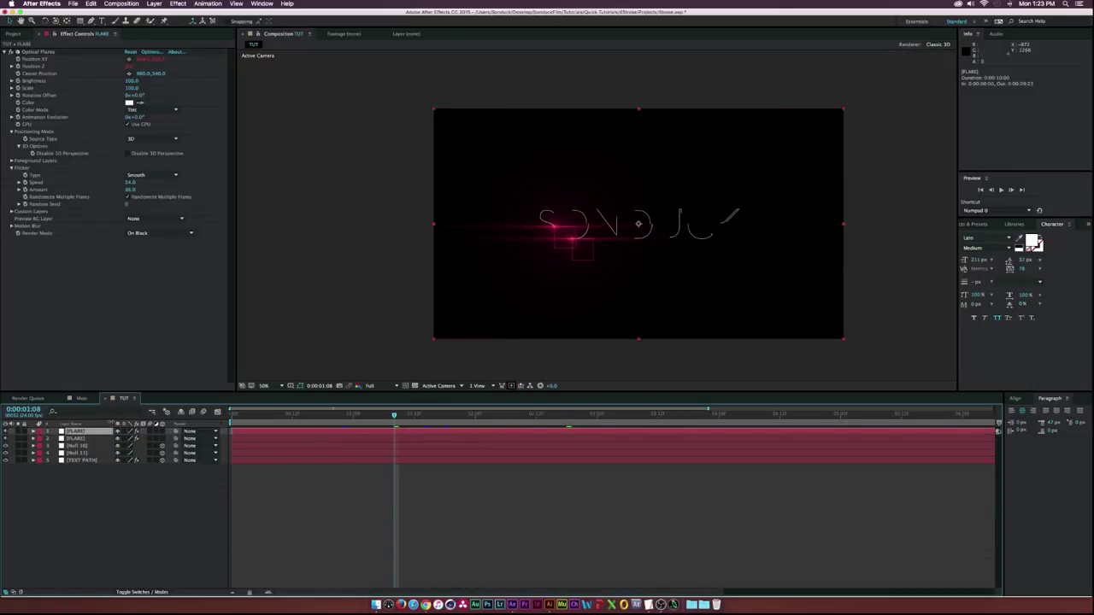
{"action": "left_click", "coordinate": [233, 416]}
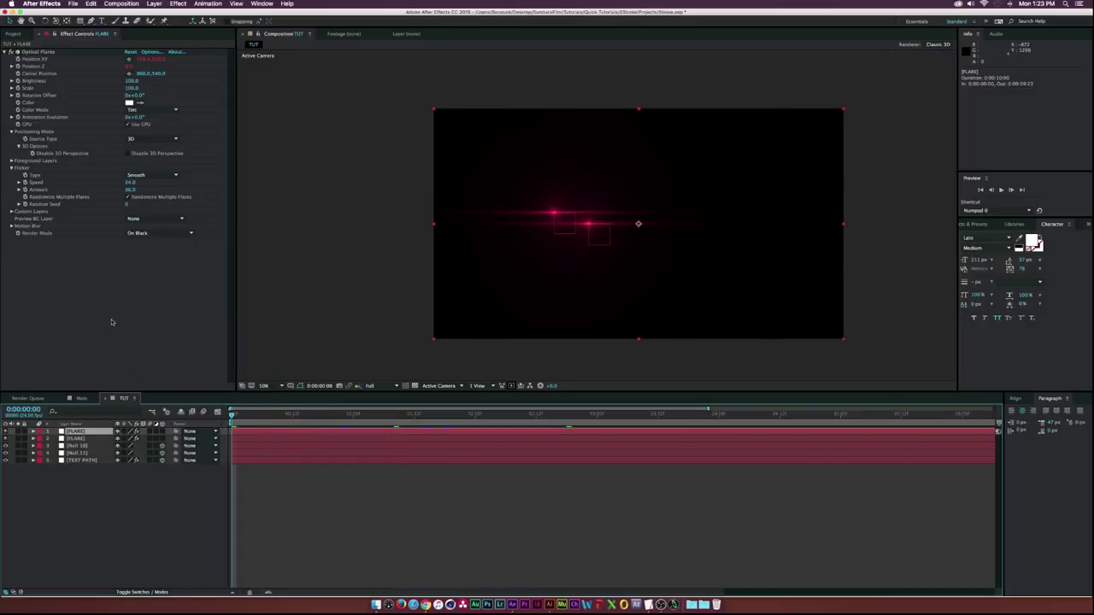
{"action": "left_click", "coordinate": [17, 81]}
{"action": "key", "text": "u"}
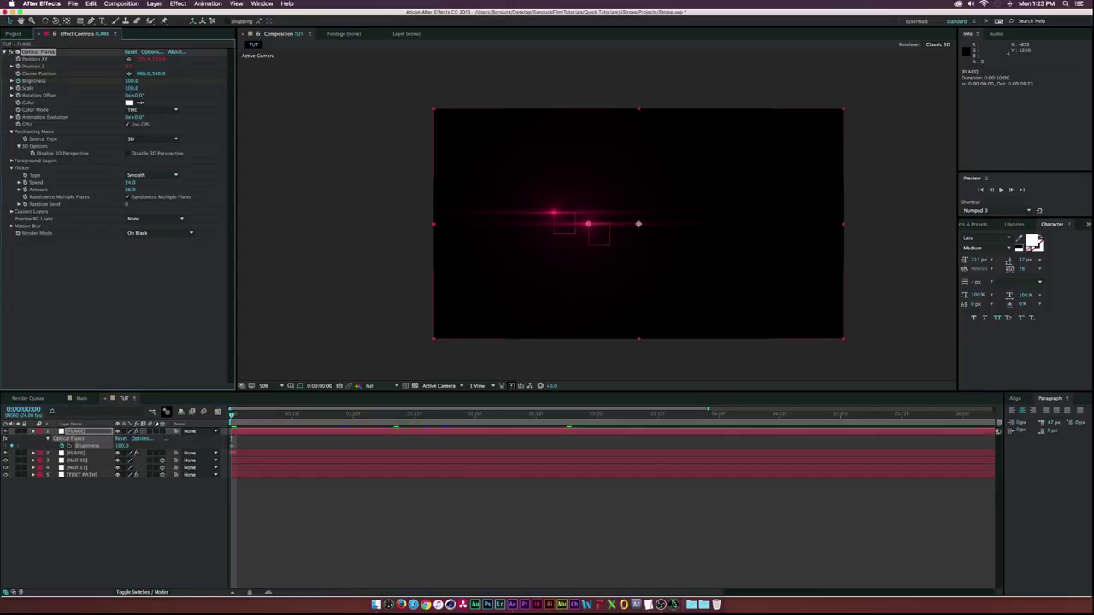
{"action": "left_click_drag", "start_coordinate": [232, 447], "coordinate": [287, 415]}
{"action": "left_click_drag", "start_coordinate": [131, 80], "coordinate": [91, 83]}
Add a Brightness keyframe at 0:00:00:17, trying 40 and settling on 70
{"action": "key", "text": "k"}
{"action": "left_click", "coordinate": [139, 82]}
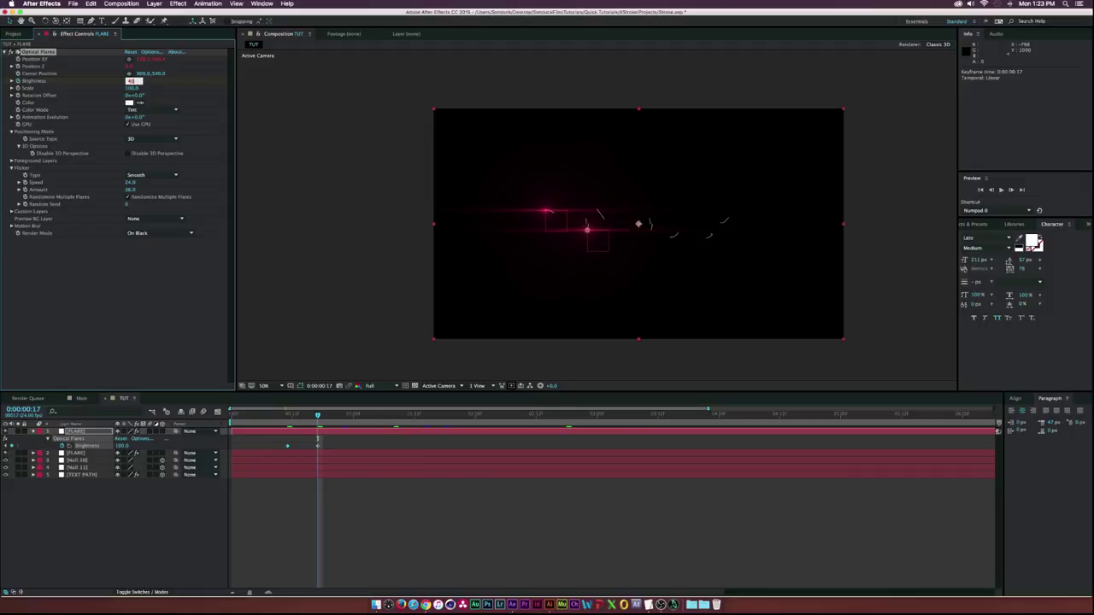
{"action": "left_click", "coordinate": [150, 286]}
{"action": "left_click", "coordinate": [166, 558]}
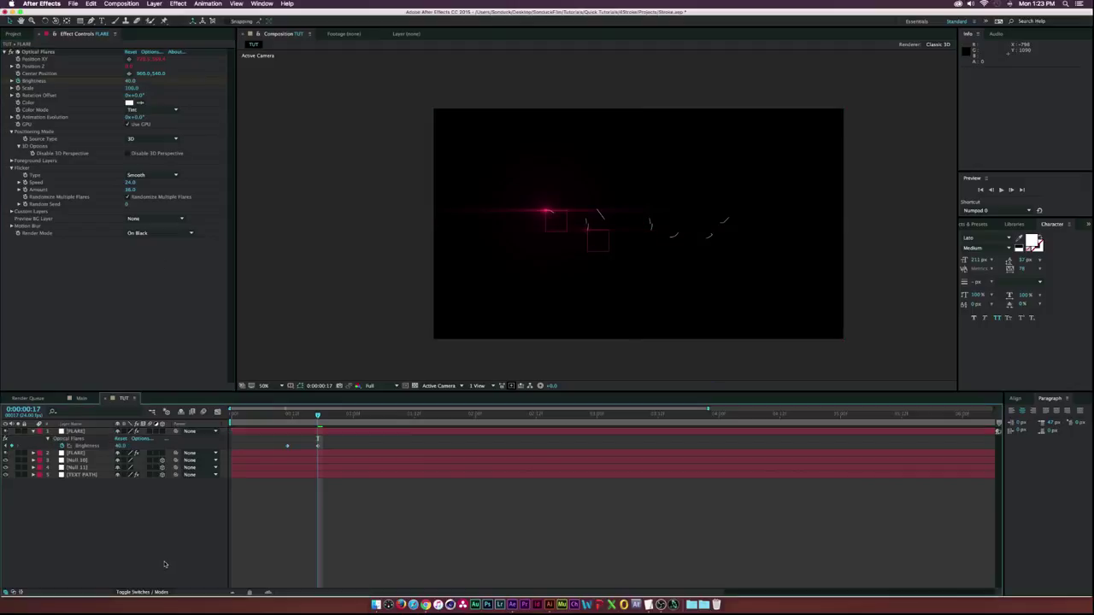
{"action": "left_click_drag", "start_coordinate": [133, 82], "coordinate": [158, 82]}
{"action": "left_click", "coordinate": [190, 541]}
Hold the flare's Brightness at 70 with a keyframe at 0:00:03:09, fade it to 0 at 0:00:03:13, and preview the fade-in
{"action": "left_click_drag", "start_coordinate": [342, 414], "coordinate": [643, 415]}
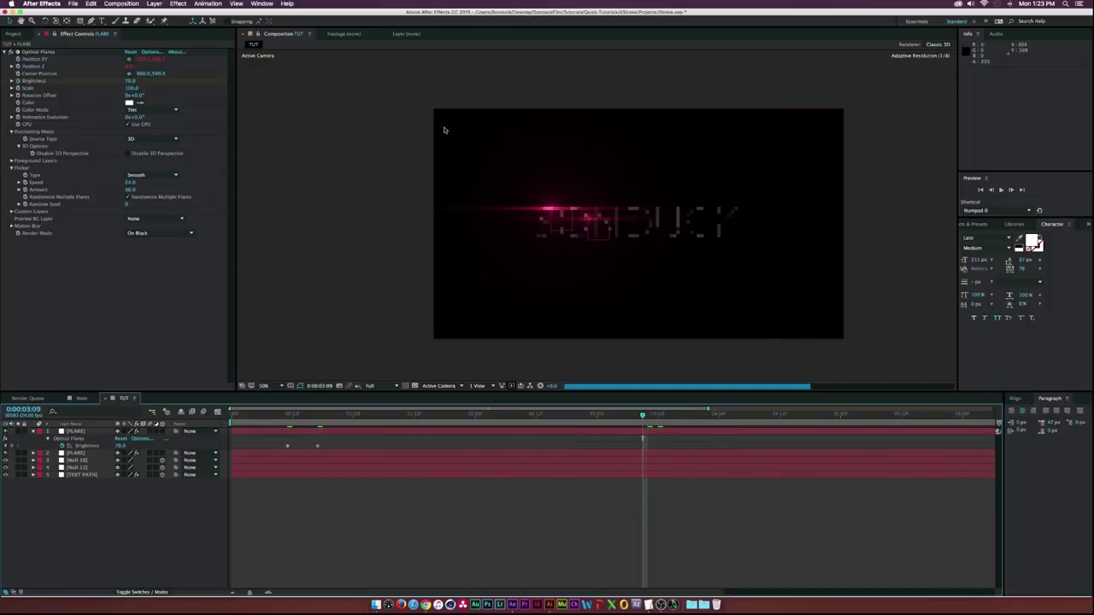
{"action": "left_click", "coordinate": [11, 445]}
{"action": "mouse_move", "coordinate": [653, 415]}
{"action": "left_mouse_down"}
{"action": "mouse_move", "coordinate": [672, 415]}
{"action": "mouse_move", "coordinate": [663, 417]}
{"action": "left_mouse_up"}
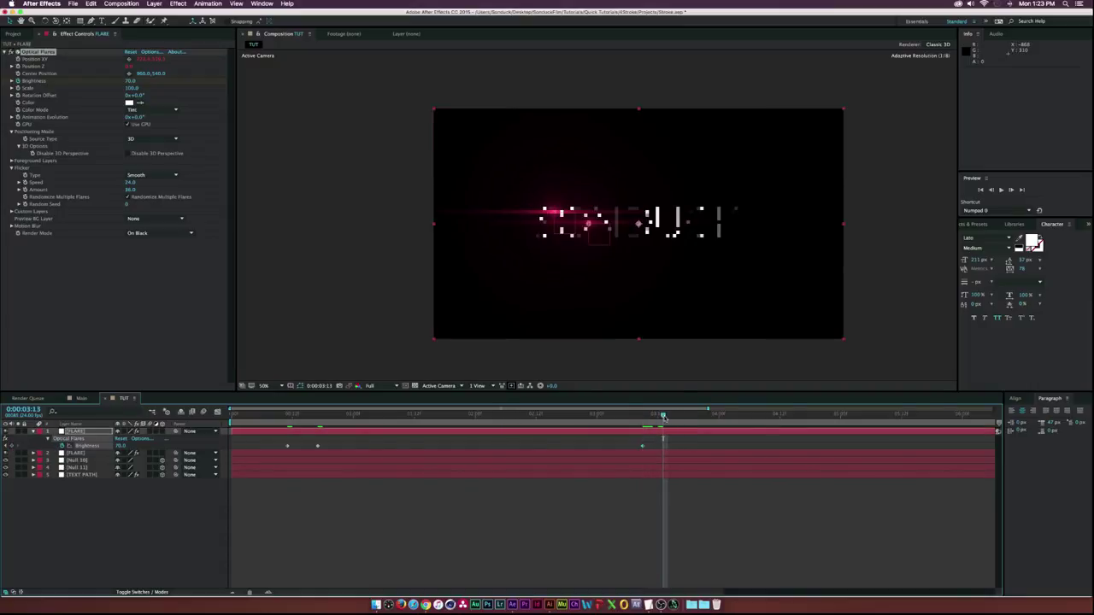
{"action": "left_click_drag", "start_coordinate": [130, 81], "coordinate": [90, 81]}
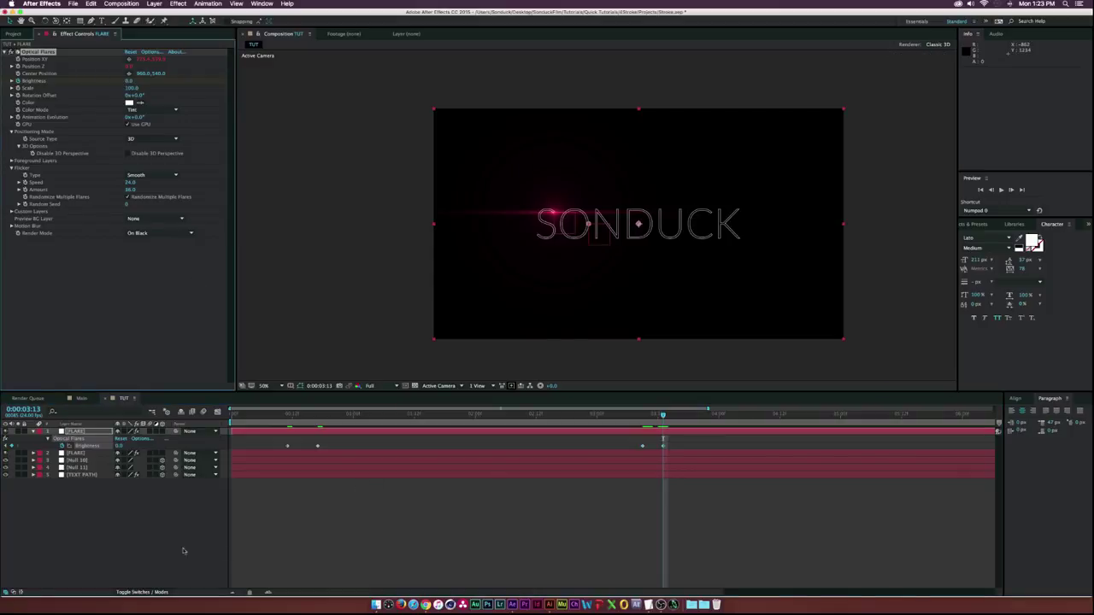
{"action": "left_click_drag", "start_coordinate": [275, 415], "coordinate": [363, 416]}
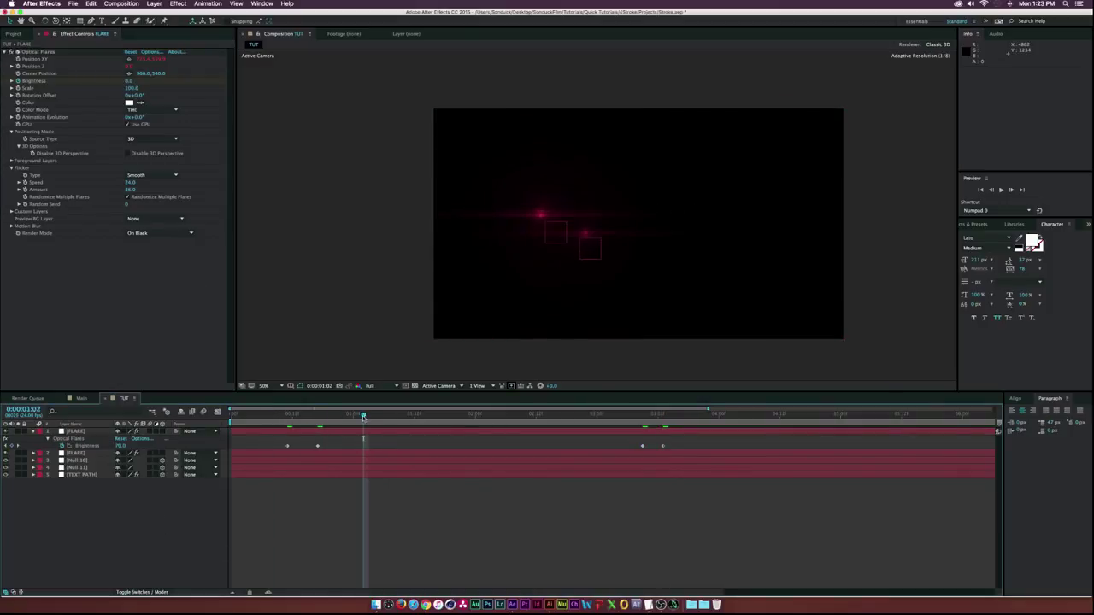
Apply Easy Ease to the flare's first and last Brightness keyframes, at 0:00:00:11 and 0:00:03:13
{"action": "left_click", "coordinate": [289, 416]}
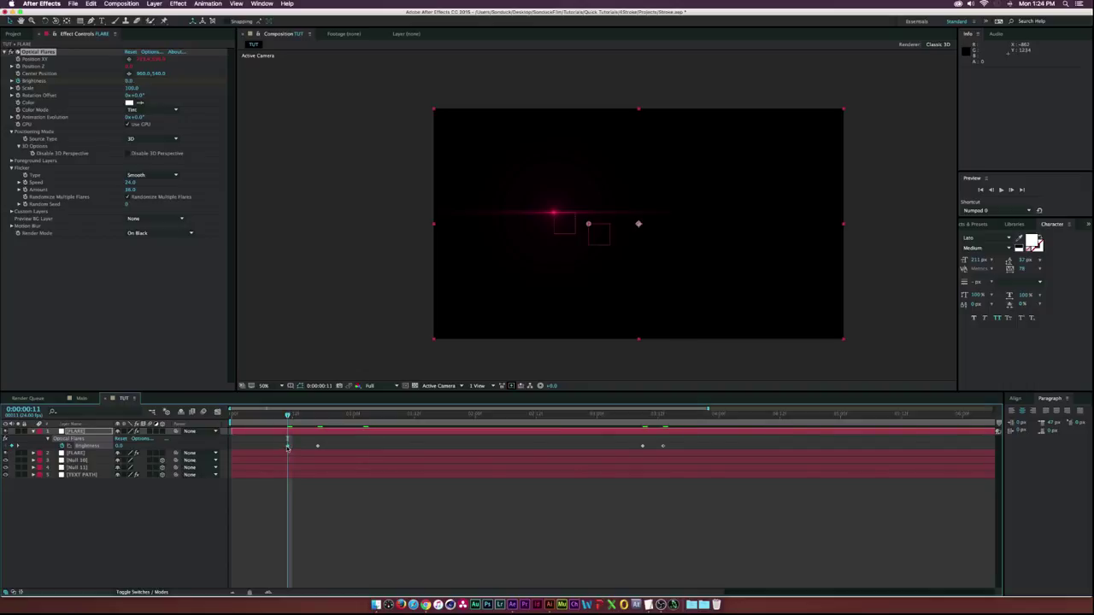
{"action": "right_click", "coordinate": [288, 447]}
{"action": "mouse_move", "coordinate": [342, 544]}
{"action": "left_click", "coordinate": [421, 547]}
{"action": "left_click", "coordinate": [663, 415]}
{"action": "left_click_drag", "start_coordinate": [672, 441], "coordinate": [657, 450]}
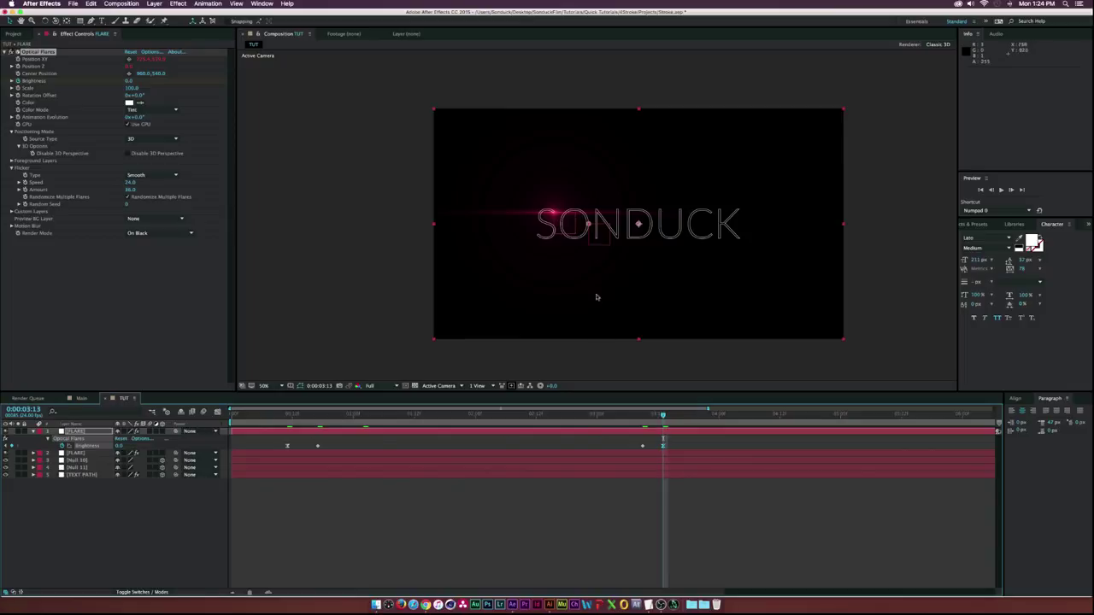
{"action": "left_click", "coordinate": [85, 432]}
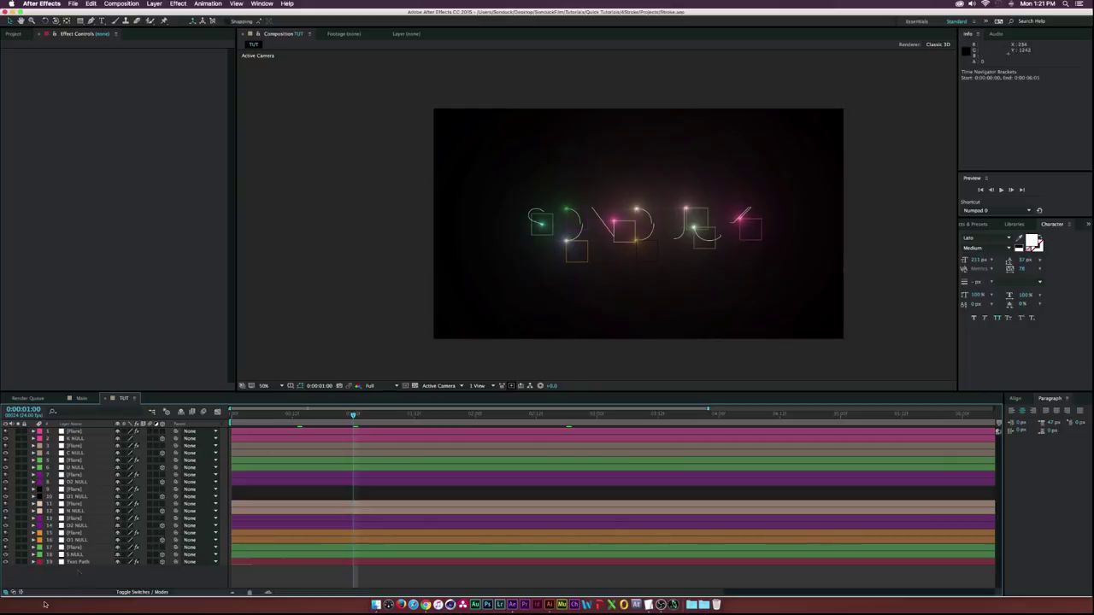
Examine the Text Path layer's Stroke keyframes and masks and one of the Flare layers in the completed multicoloured setup
{"action": "left_click", "coordinate": [93, 562]}
{"action": "key", "text": "u"}
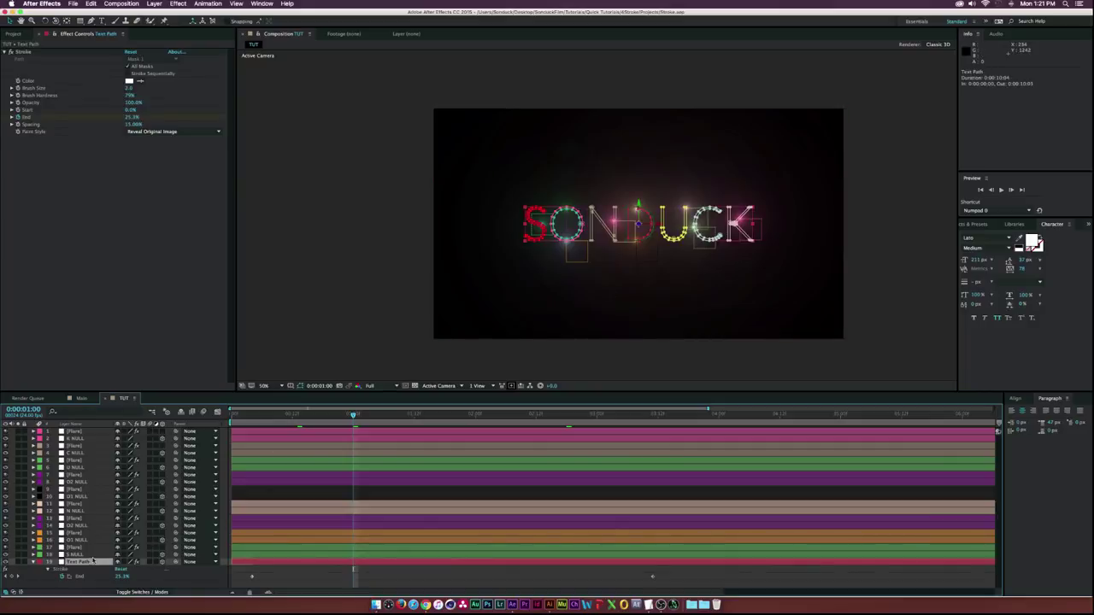
{"action": "key", "text": "m"}
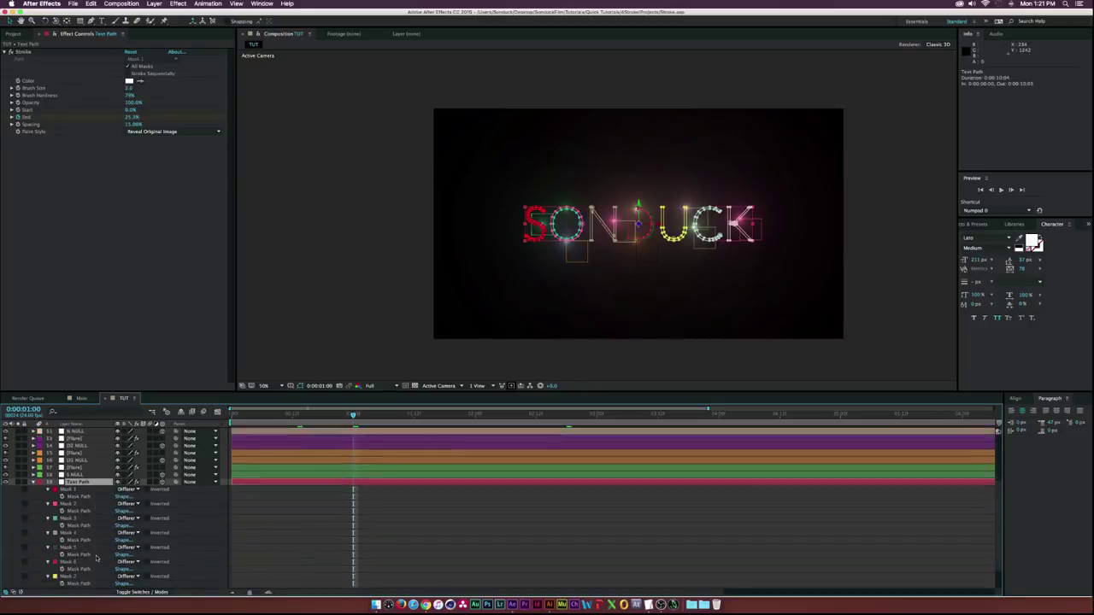
{"action": "scroll", "coordinate": [86, 494], "scroll_direction": "up", "scroll_amount": 1}
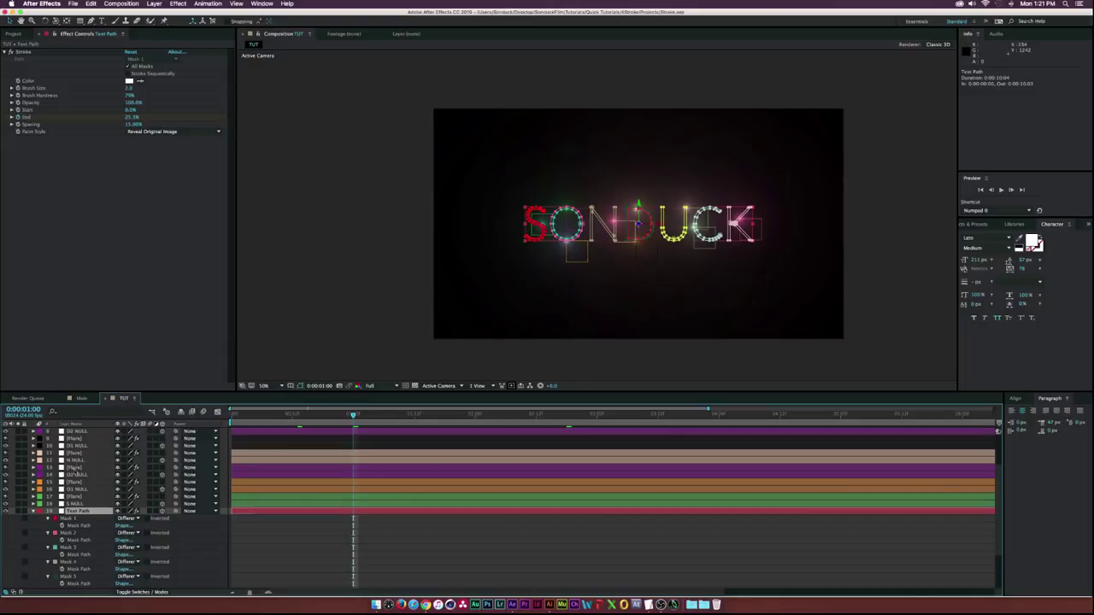
{"action": "left_click", "coordinate": [78, 454]}
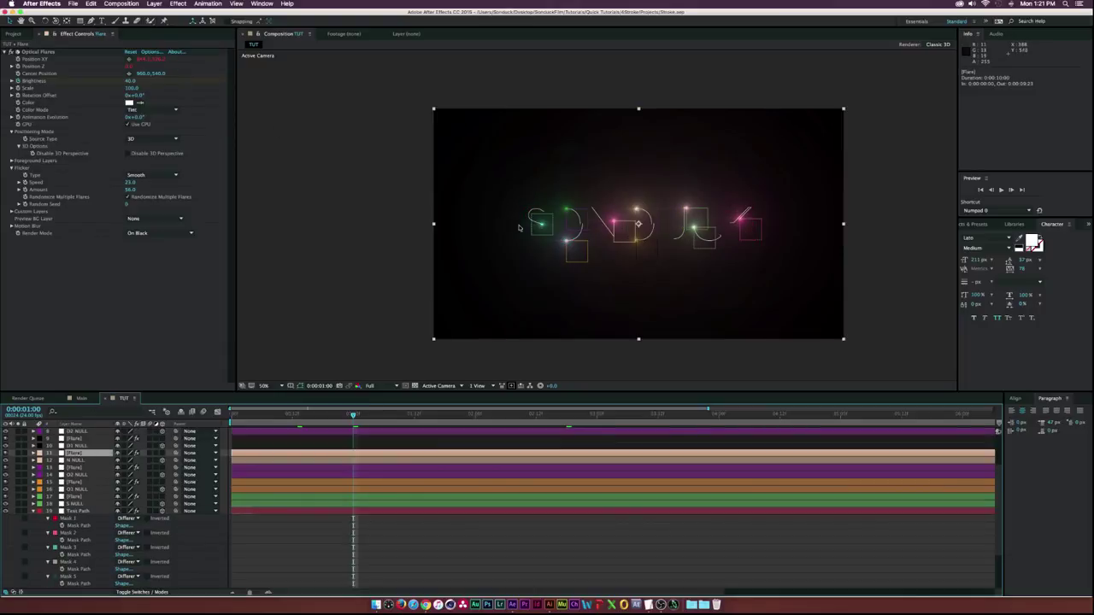
{"action": "scroll", "coordinate": [161, 468], "scroll_direction": "up", "scroll_amount": 4}
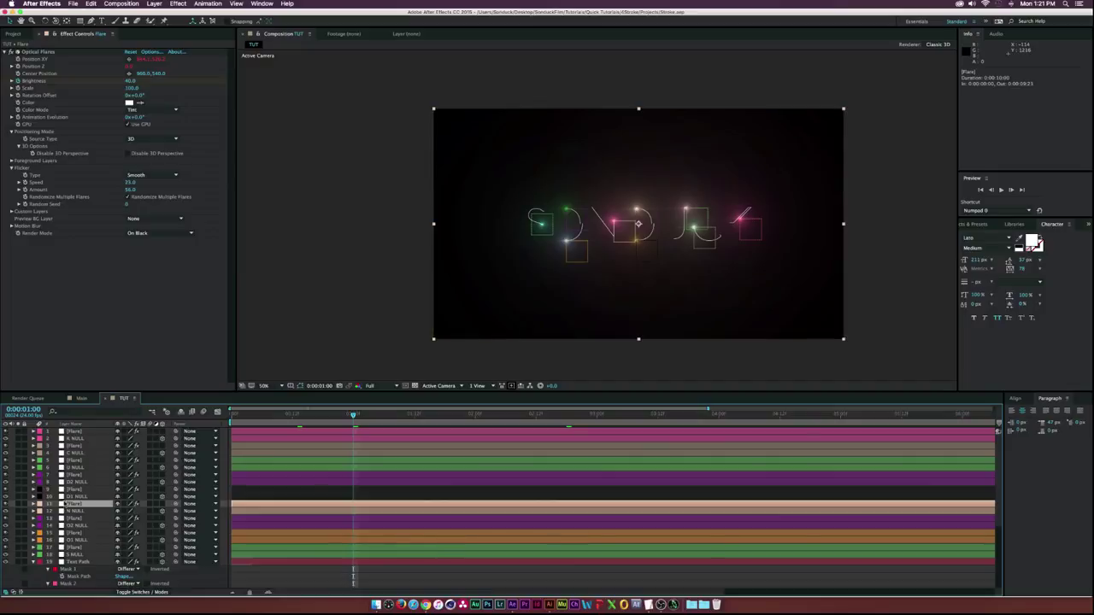
Deselect all layers and create a two-node camera with the 50mm preset
{"action": "left_click", "coordinate": [250, 345]}
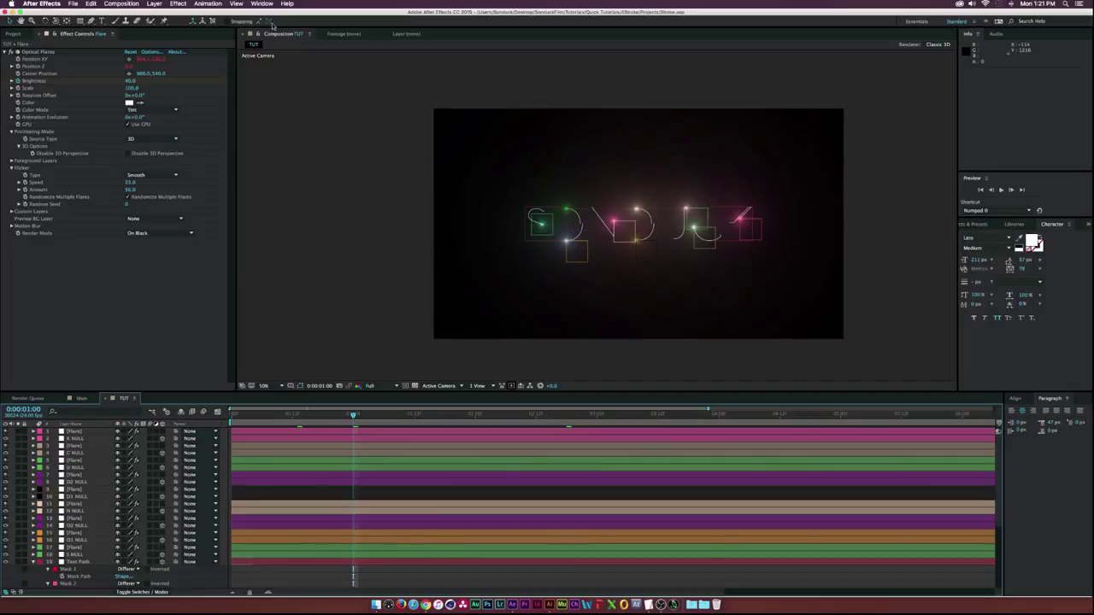
{"action": "left_click", "coordinate": [153, 4]}
{"action": "mouse_move", "coordinate": [165, 15]}
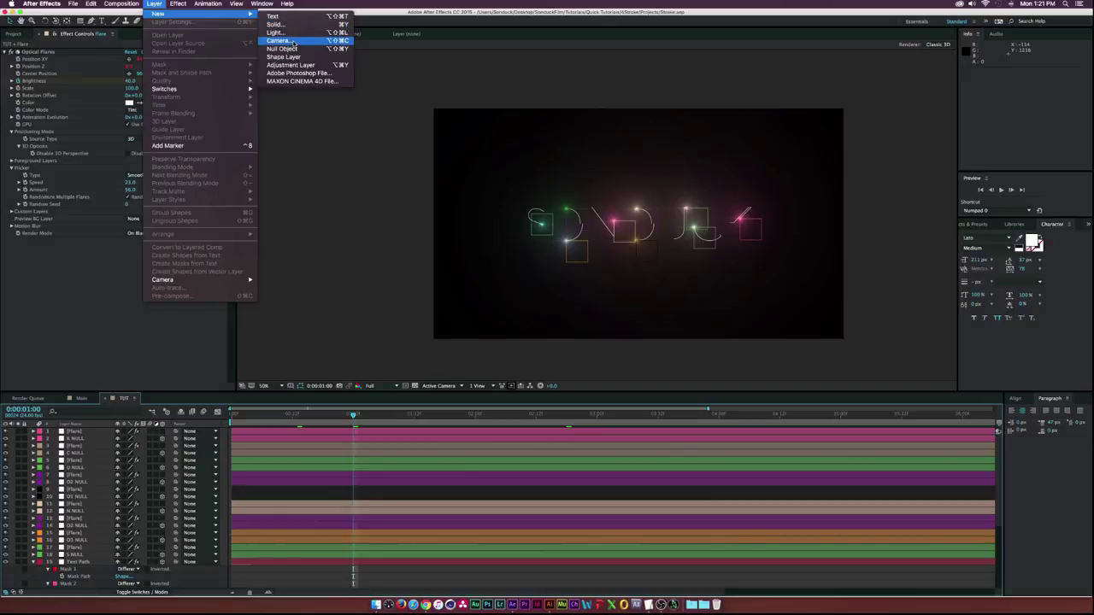
{"action": "left_click", "coordinate": [282, 41]}
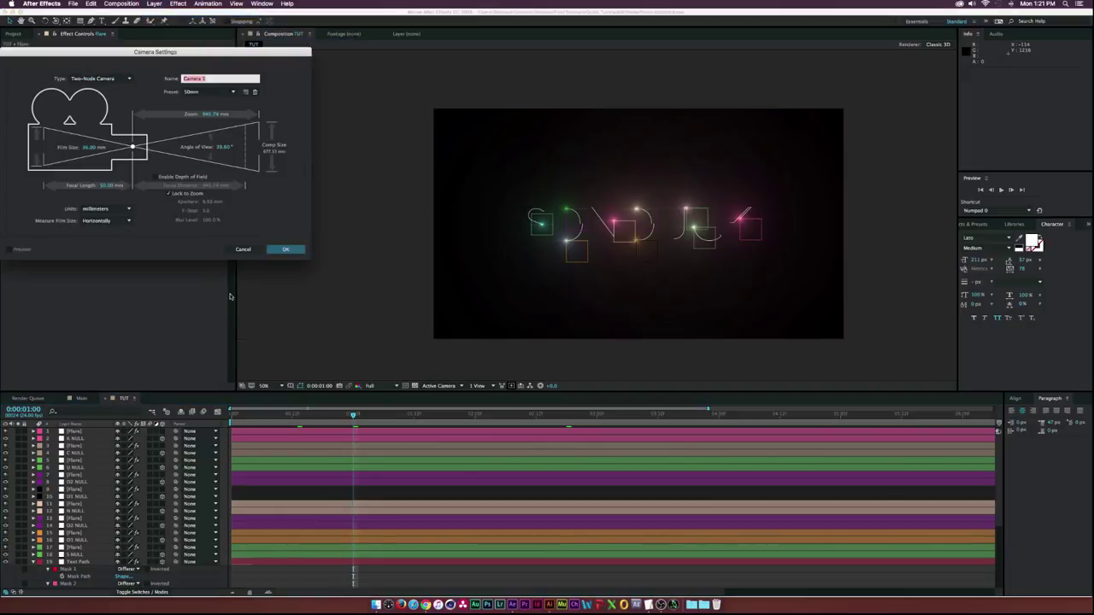
{"action": "left_click", "coordinate": [286, 249]}
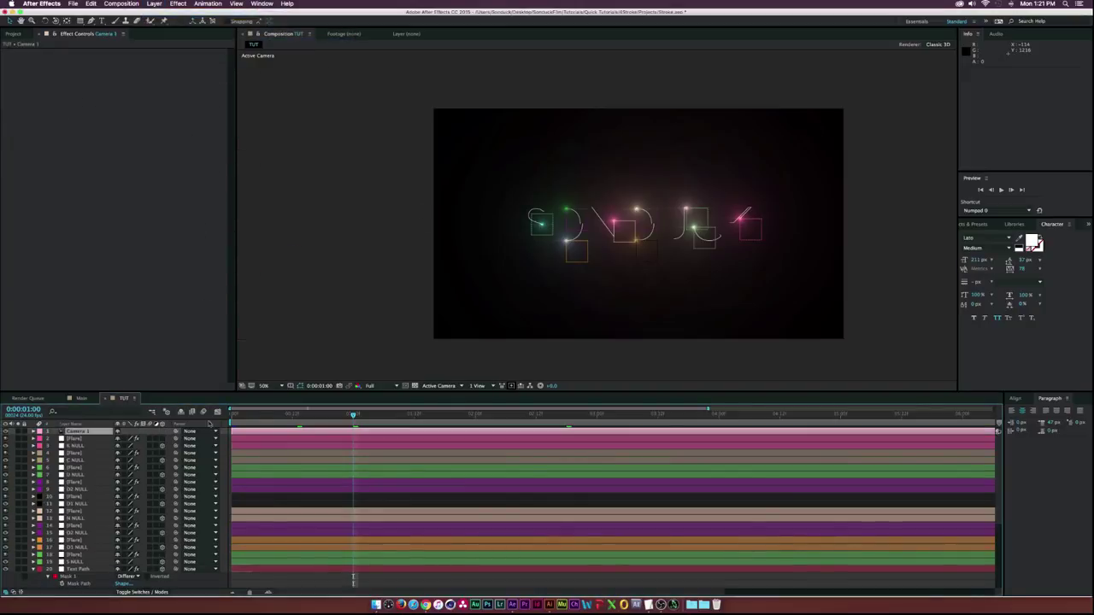
Start a Position keyframe on Camera 1, move it to about three and a half seconds, and return to the first frame
{"action": "left_click", "coordinate": [234, 414]}
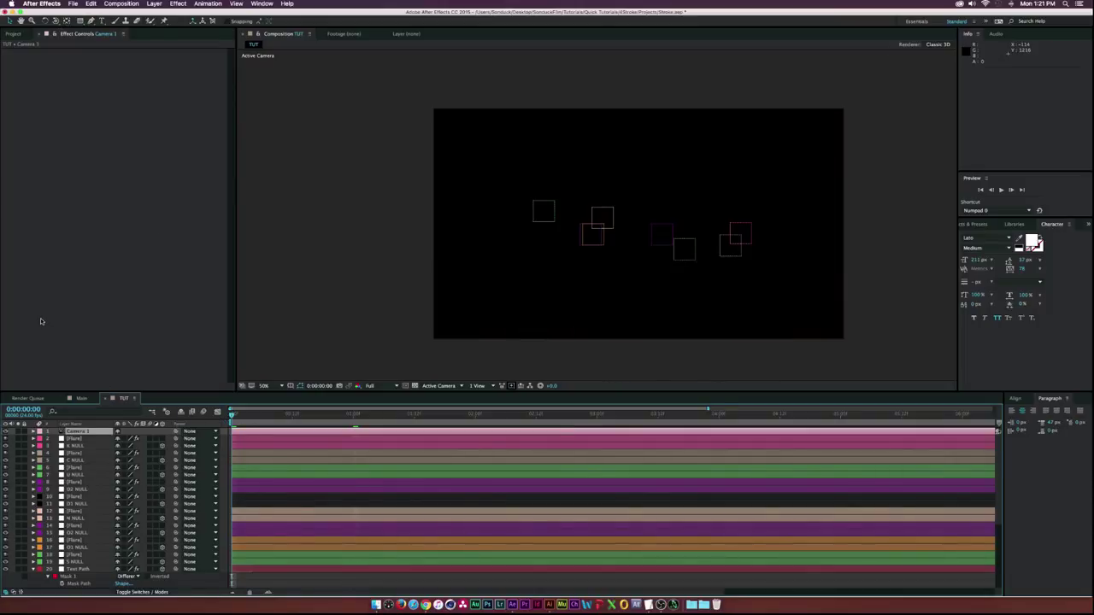
{"action": "key", "text": "p"}
{"action": "left_click", "coordinate": [53, 438]}
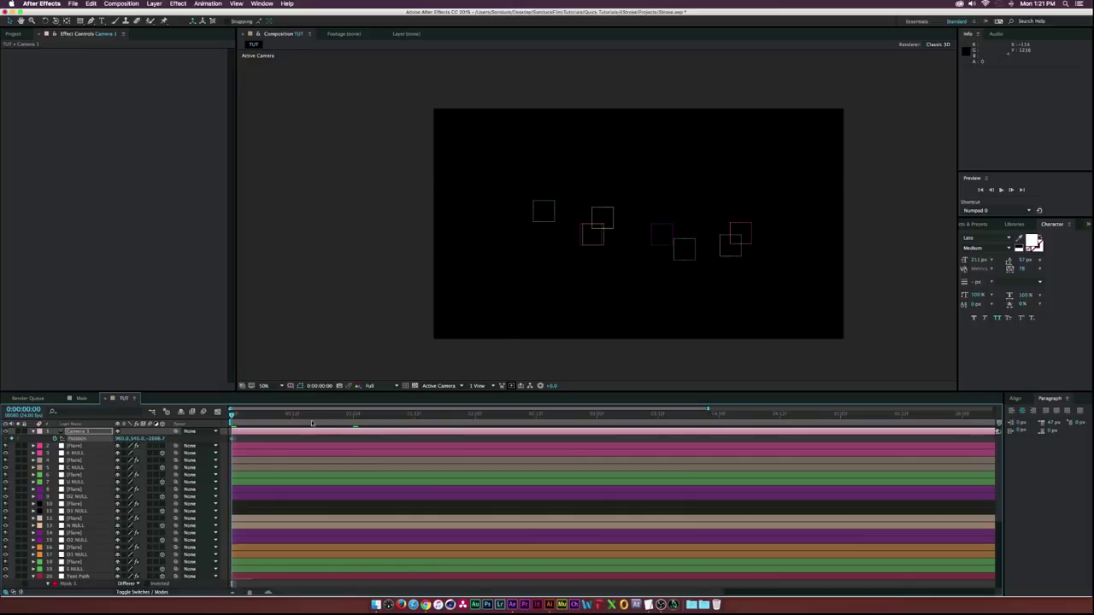
{"action": "left_click_drag", "start_coordinate": [232, 439], "coordinate": [257, 440]}
{"action": "left_click", "coordinate": [657, 417]}
{"action": "left_click_drag", "start_coordinate": [658, 417], "coordinate": [221, 433]}
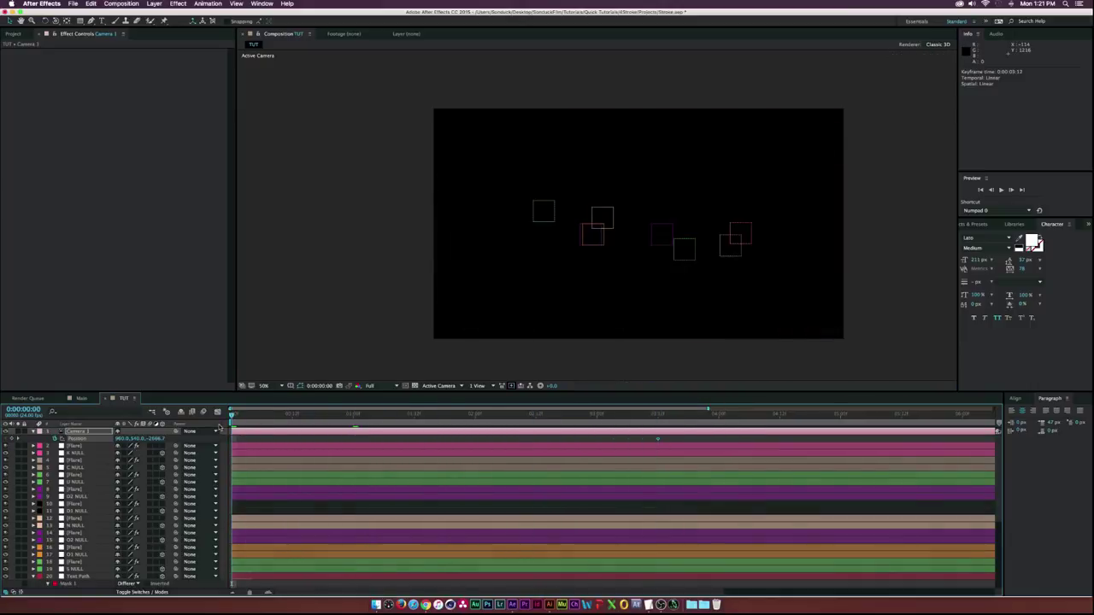
Orbit the camera around the text at the first frame to Position about -1520, 470, -977, and preview the camera move
{"action": "left_click", "coordinate": [55, 21]}
{"action": "left_click_drag", "start_coordinate": [56, 20], "coordinate": [79, 32]}
{"action": "left_click_drag", "start_coordinate": [617, 233], "coordinate": [679, 233]}
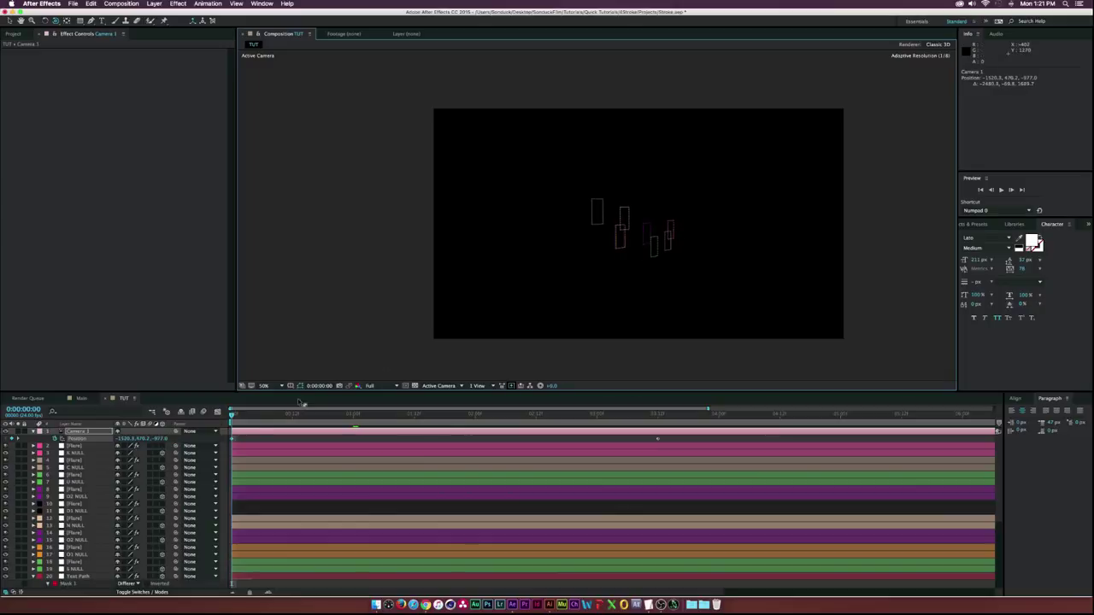
{"action": "left_click_drag", "start_coordinate": [231, 415], "coordinate": [339, 414]}
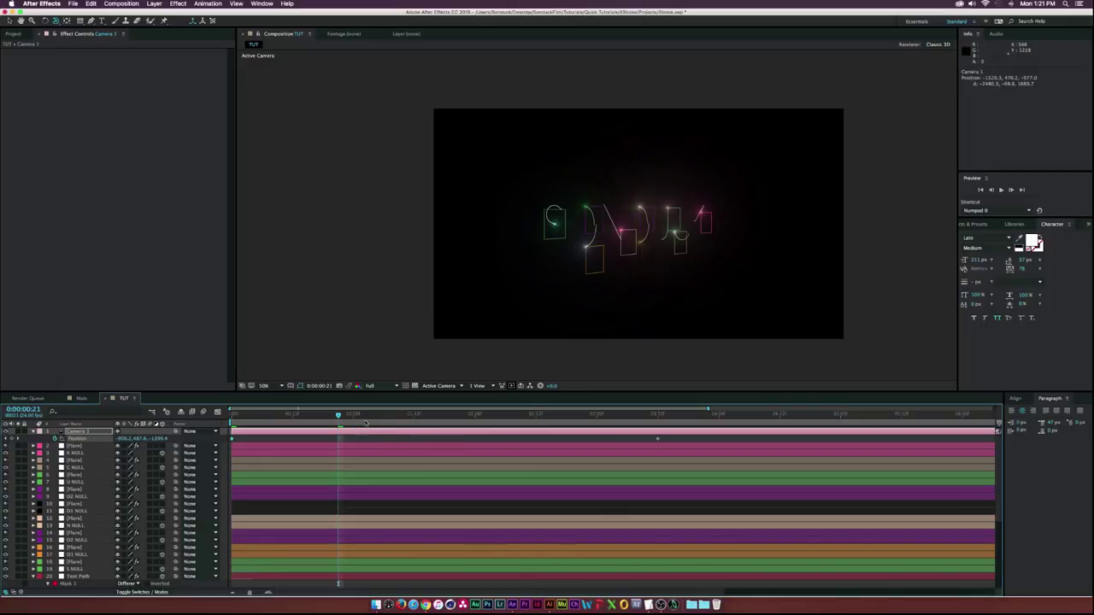
Go to 0:00:03:12, collapse the Text Path layer's mask properties, and duplicate the layer
{"action": "left_click_drag", "start_coordinate": [364, 416], "coordinate": [648, 432]}
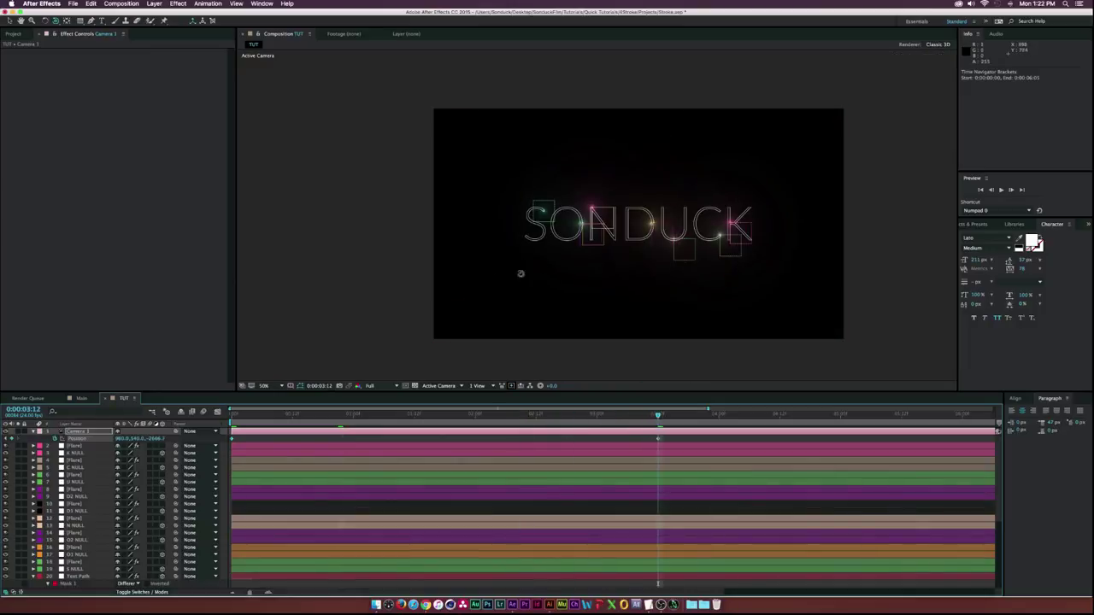
{"action": "scroll", "coordinate": [54, 576], "scroll_direction": "down", "scroll_amount": 5}
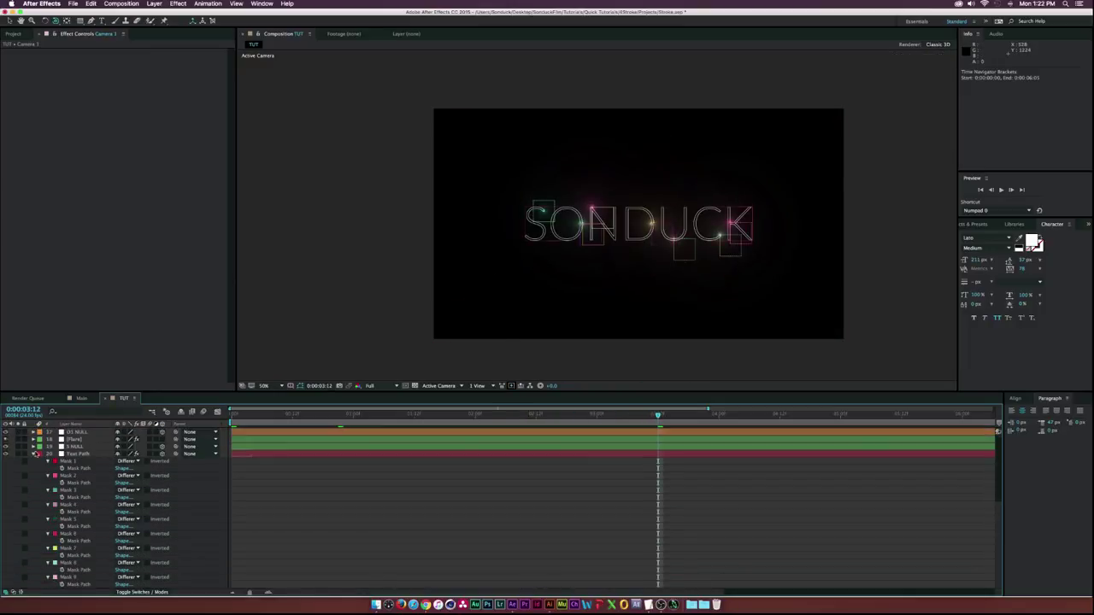
{"action": "left_click", "coordinate": [34, 454]}
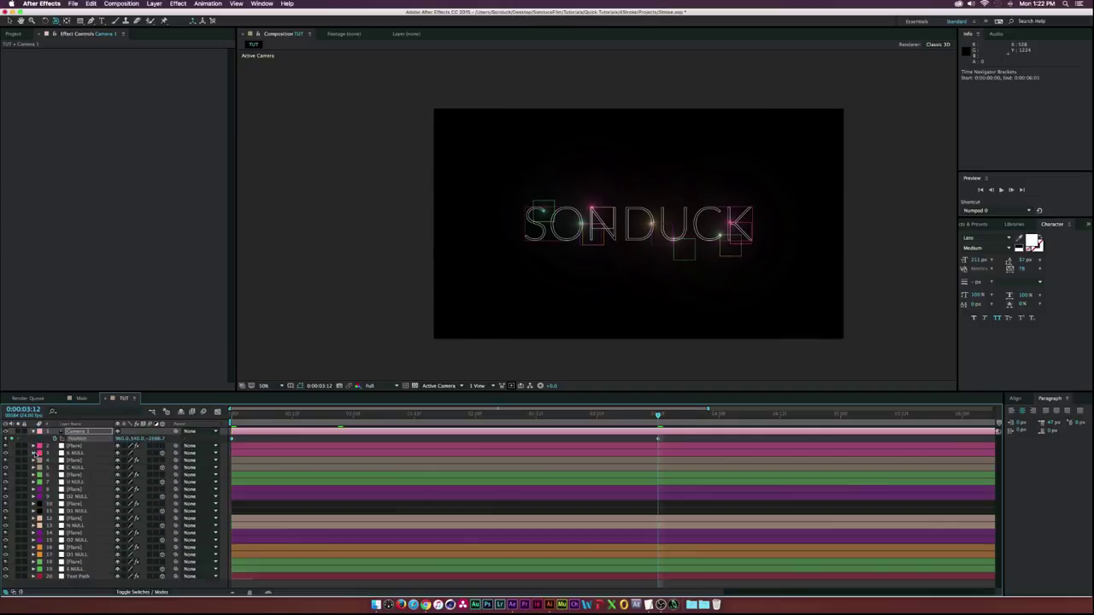
{"action": "left_click", "coordinate": [70, 577]}
{"action": "key", "text": "super+d"}
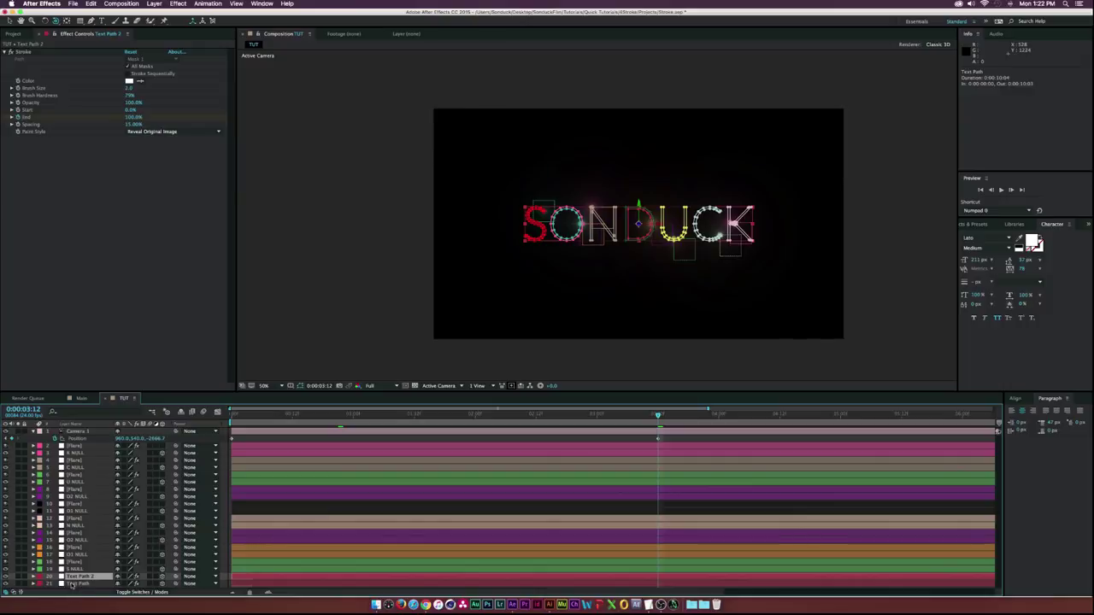
Remove the Stroke effect from the original Text Path layer beneath the duplicate
{"action": "left_click", "coordinate": [77, 585]}
{"action": "left_click", "coordinate": [25, 52]}
{"action": "key", "text": "Delete"}
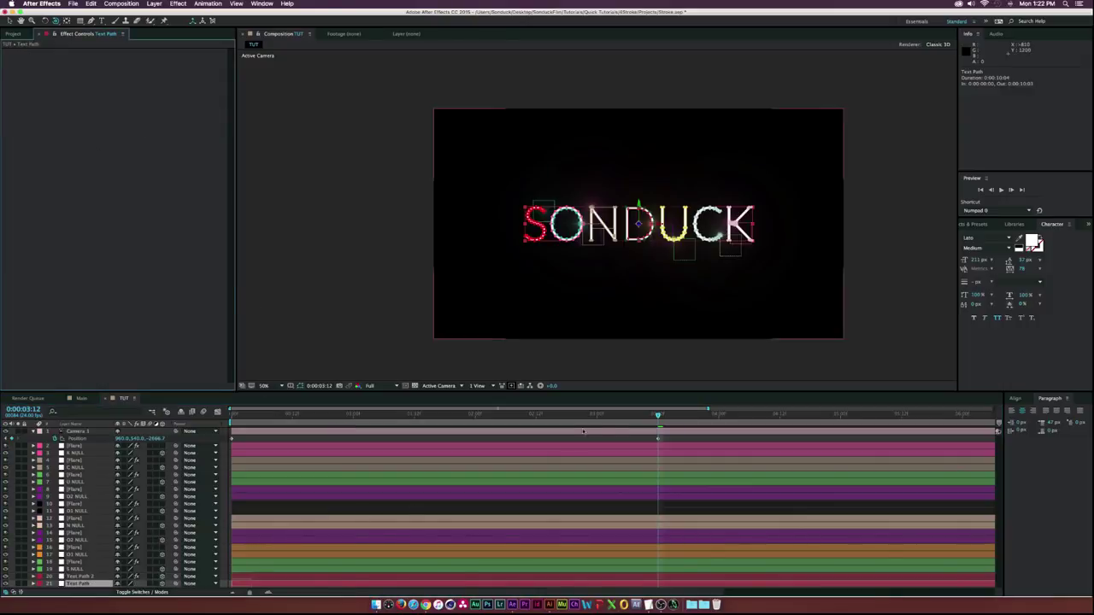
Keyframe the original Text Path layer's Opacity from 0% at 0:00:03:06 to 100% at 0:00:03:14, and preview the fade-in
{"action": "left_click_drag", "start_coordinate": [658, 416], "coordinate": [626, 419]}
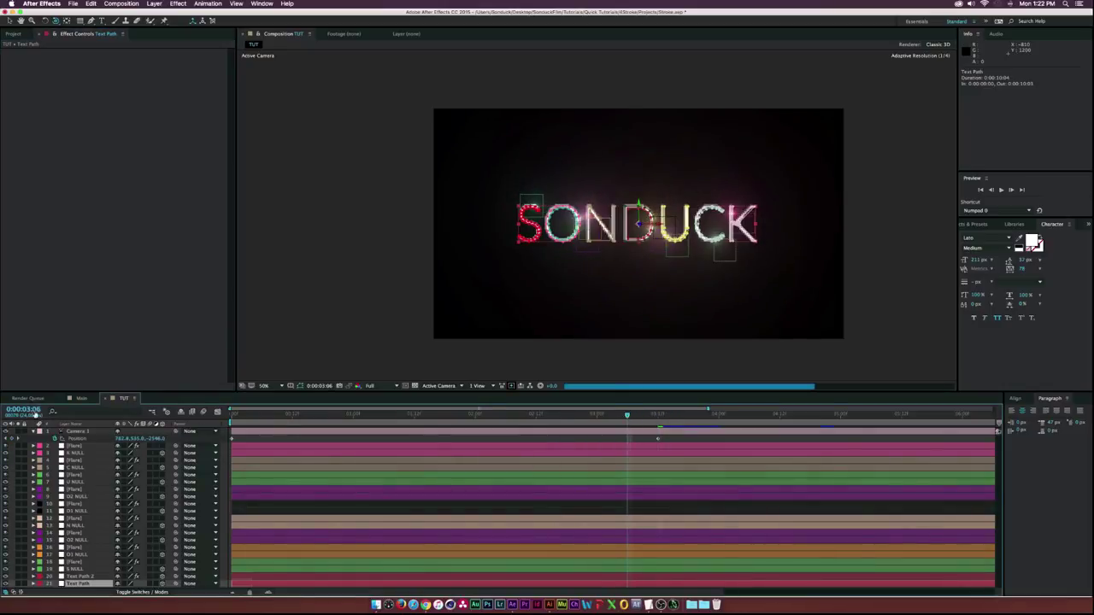
{"action": "key", "text": "t"}
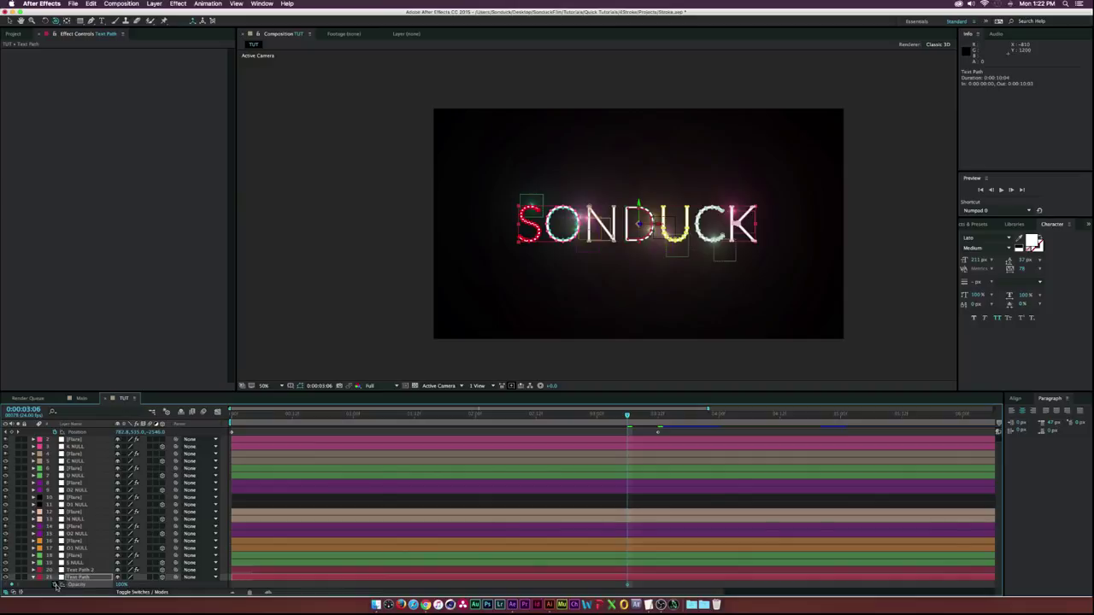
{"action": "left_click_drag", "start_coordinate": [627, 585], "coordinate": [669, 585]}
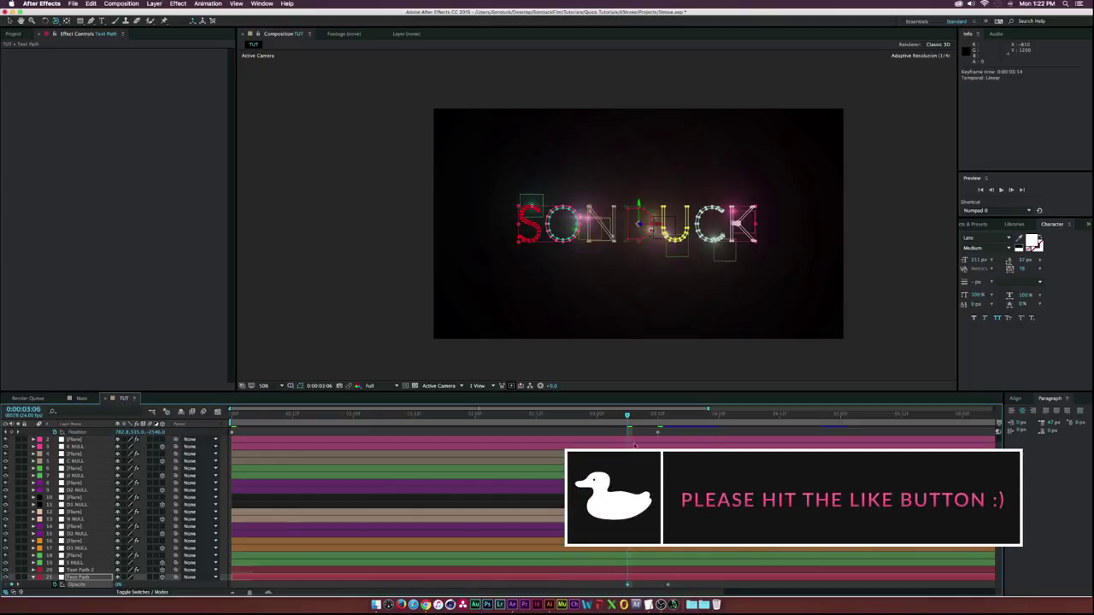
{"action": "left_click_drag", "start_coordinate": [628, 417], "coordinate": [658, 417]}
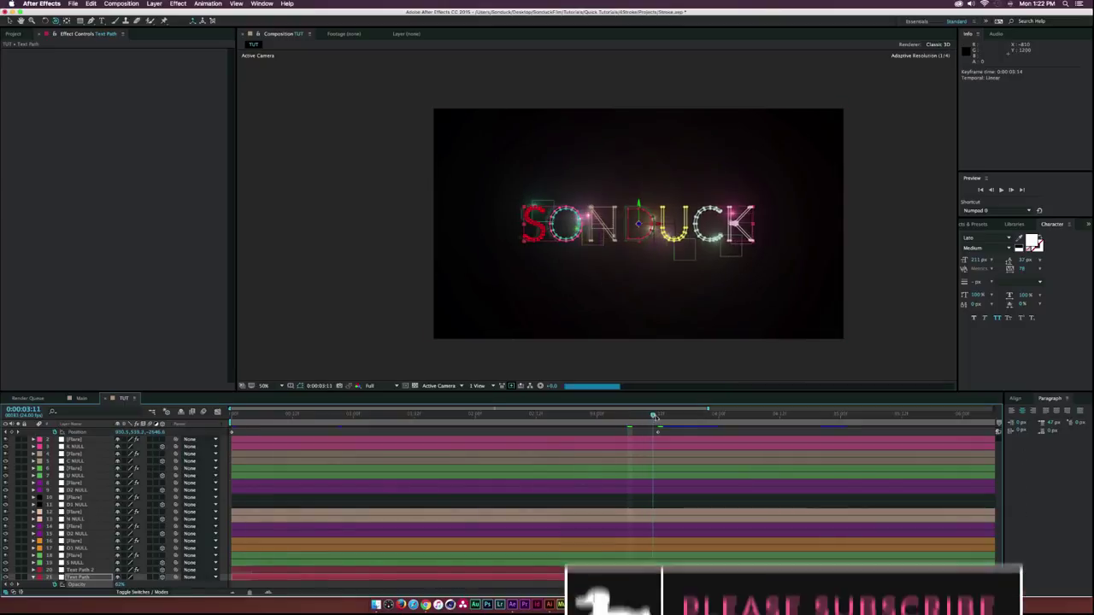